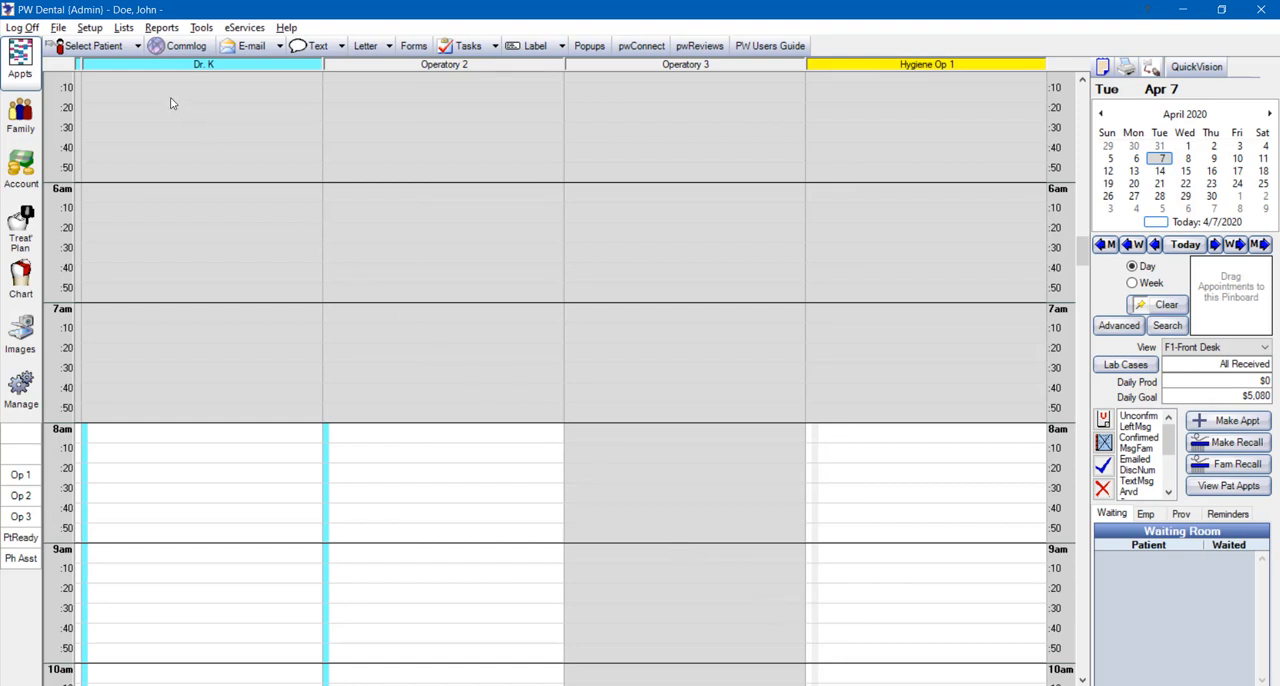
# Open the list of fee schedules from the procedure codes list
pyautogui.click(124, 28)
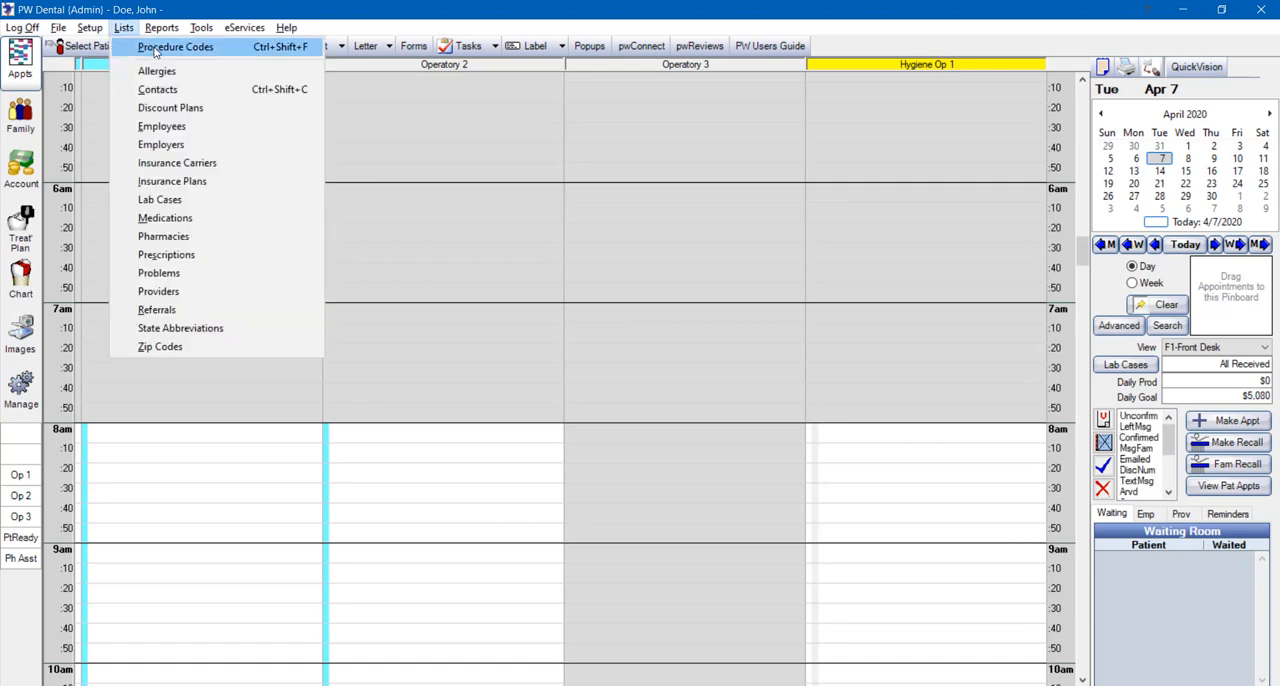
pyautogui.click(155, 50)
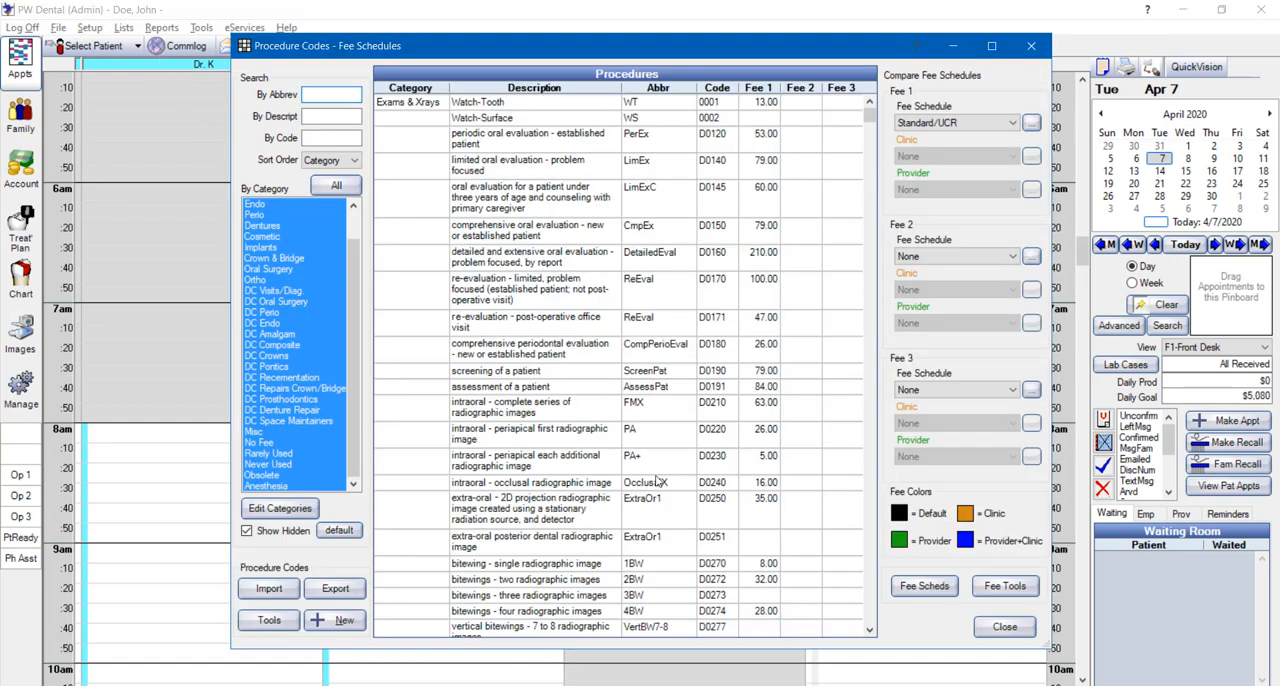
pyautogui.click(925, 587)
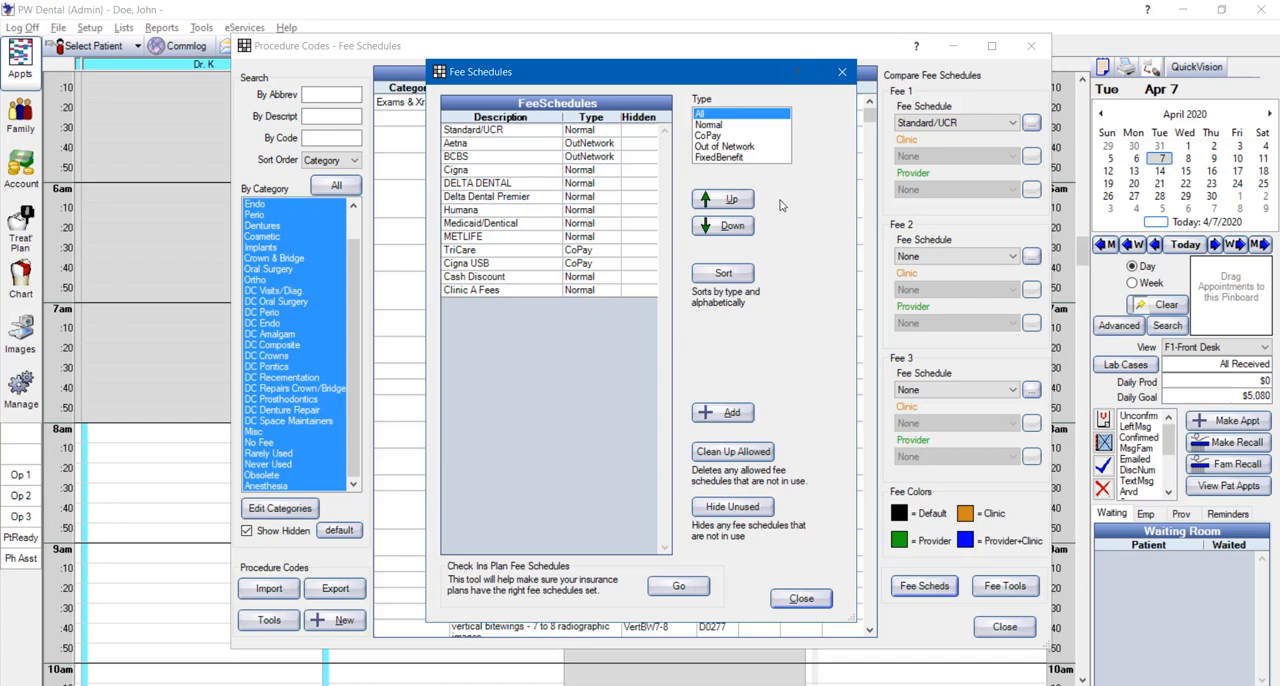
# Review the fee schedules filtered by Normal, CoPay and Out of Network type, and return to showing all types
pyautogui.click(721, 125)
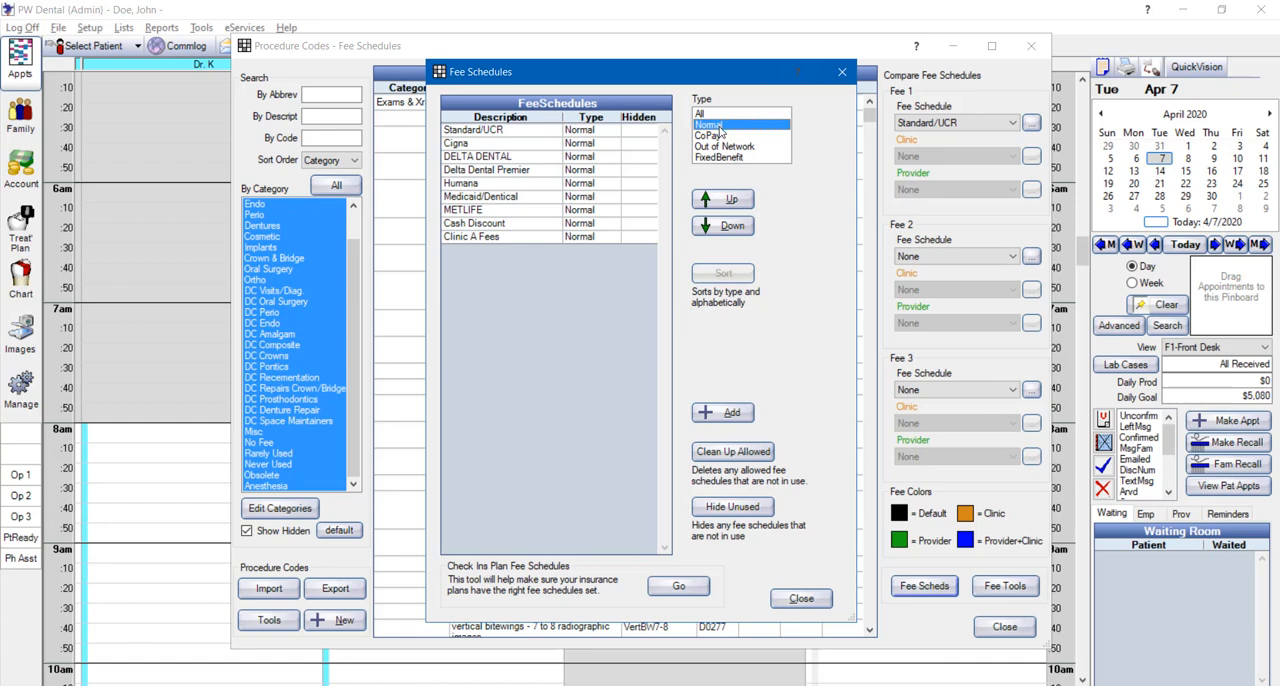
pyautogui.click(722, 138)
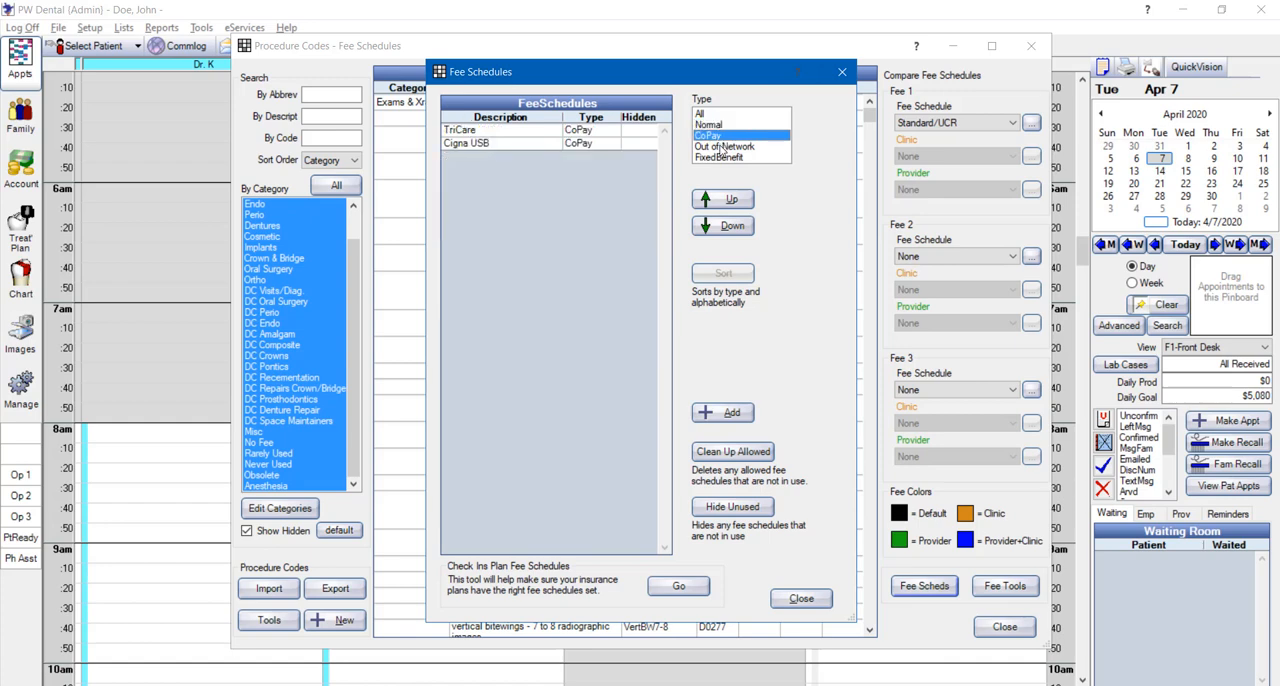
pyautogui.click(721, 147)
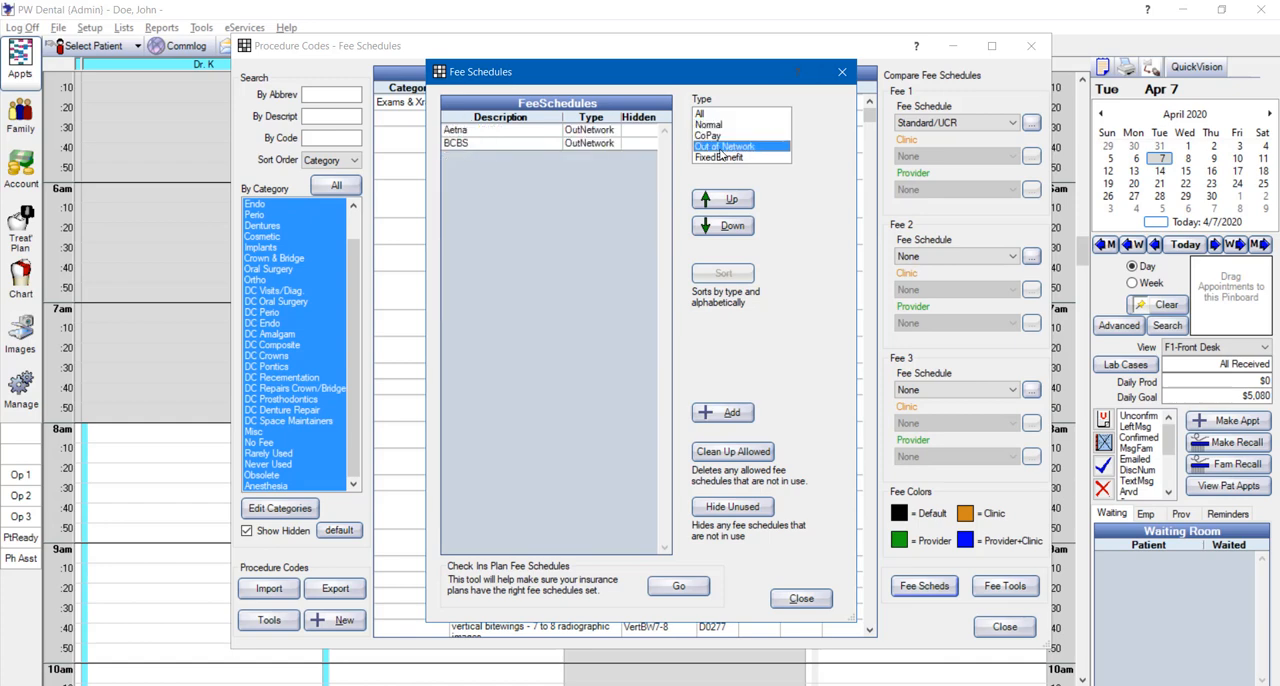
pyautogui.click(704, 114)
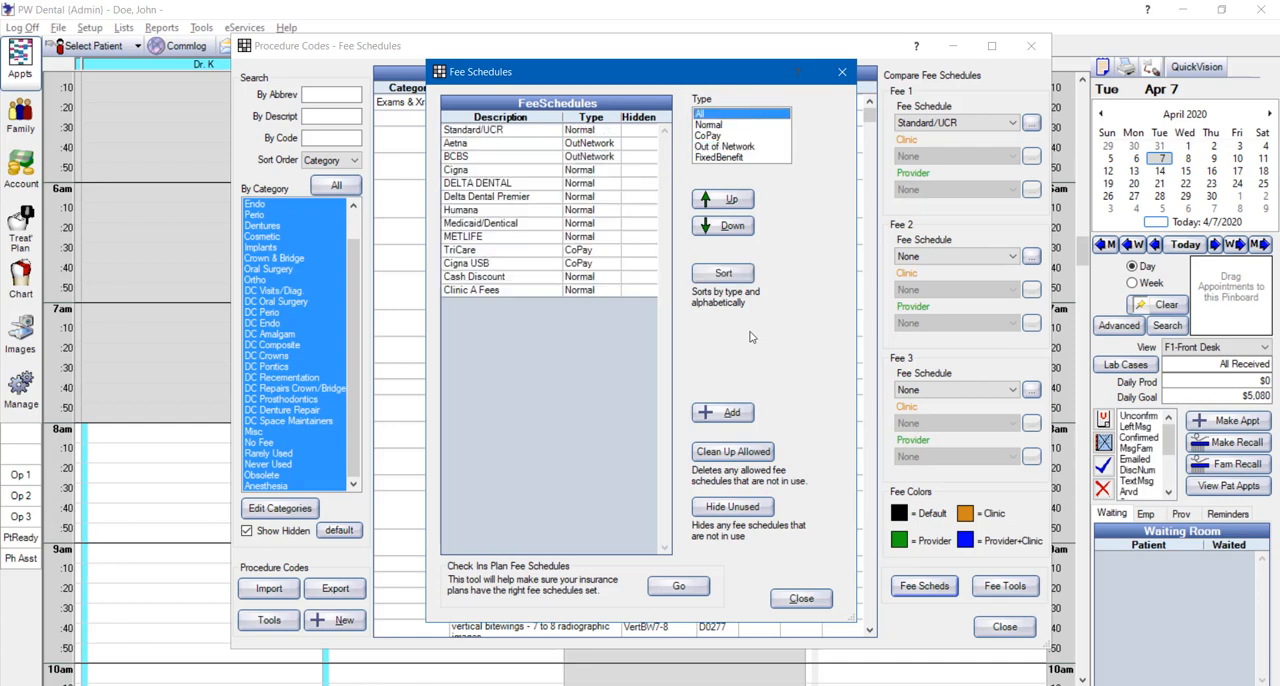
# Add a fee schedule named "Delta Dental PPO" with type Normal and global fees enabled
pyautogui.click(731, 413)
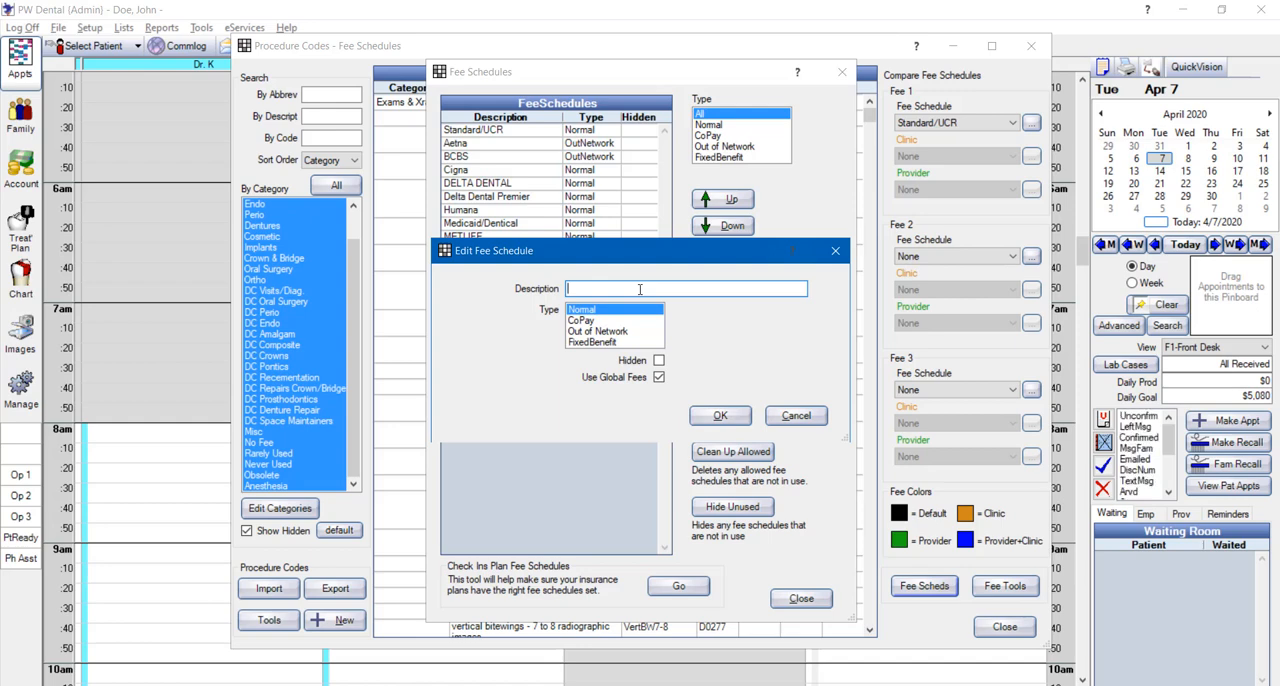
pyautogui.write('Delta Dental PPO')
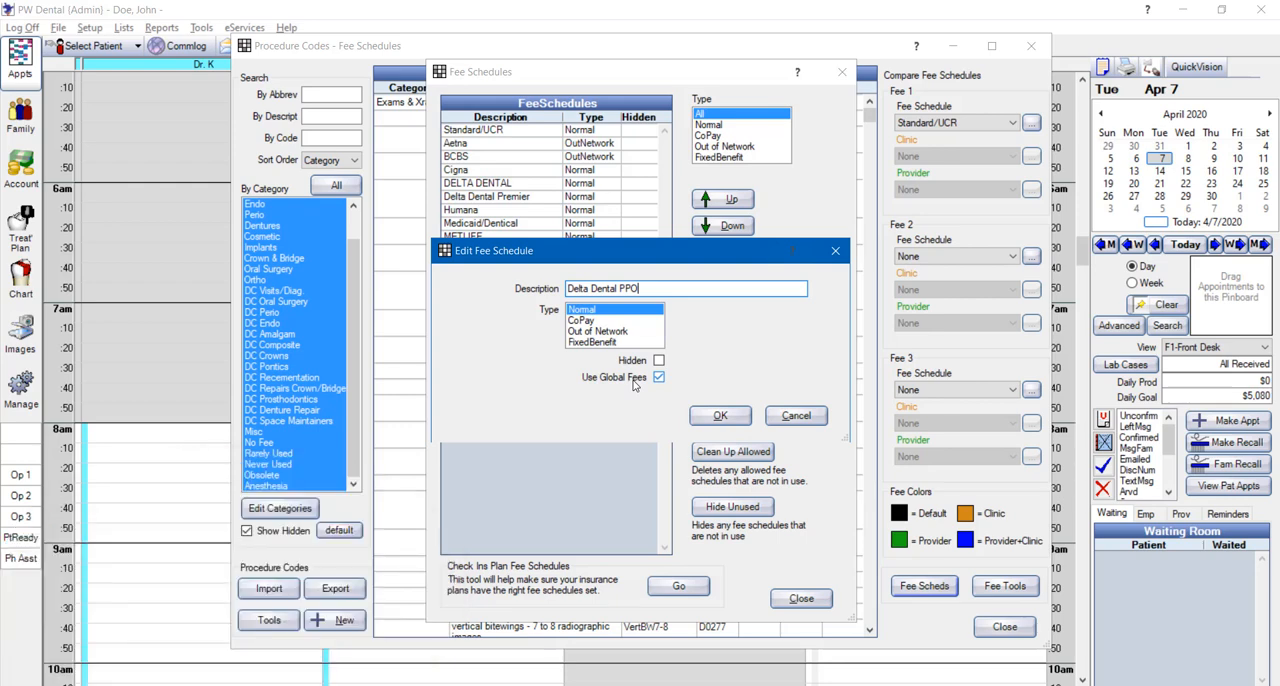
pyautogui.click(720, 417)
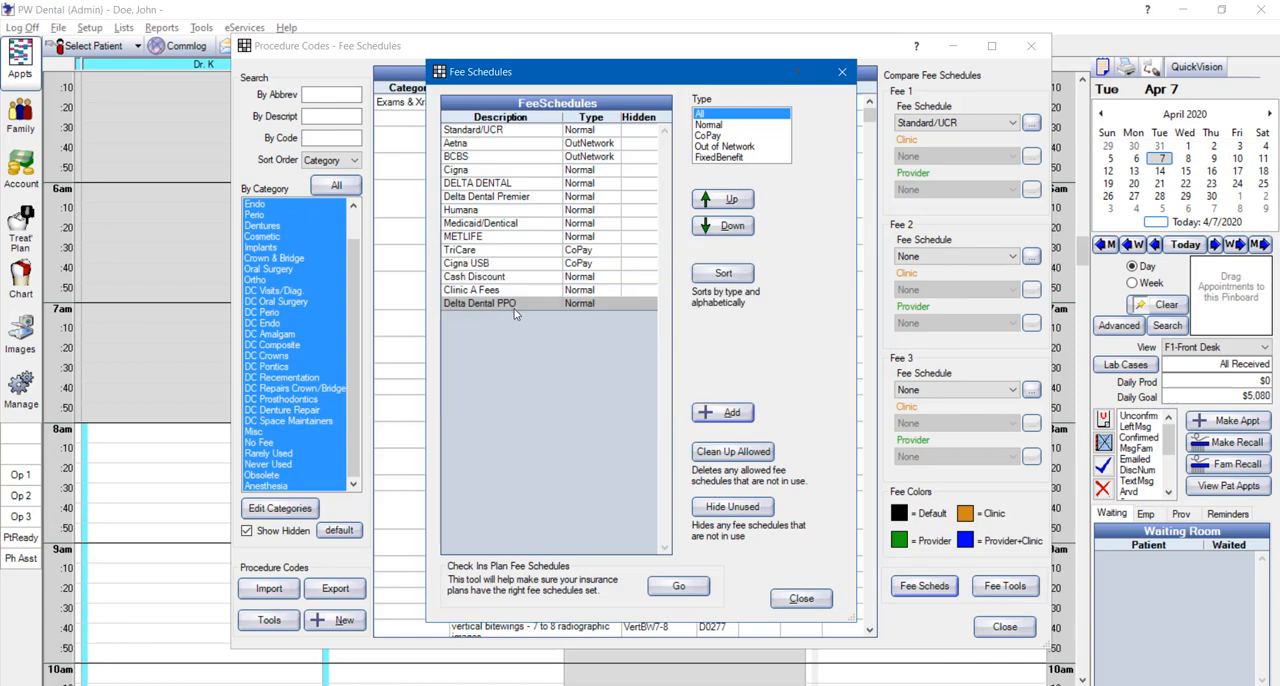
# Add a fee schedule named "Aetna HMO" with type CoPay
pyautogui.click(732, 415)
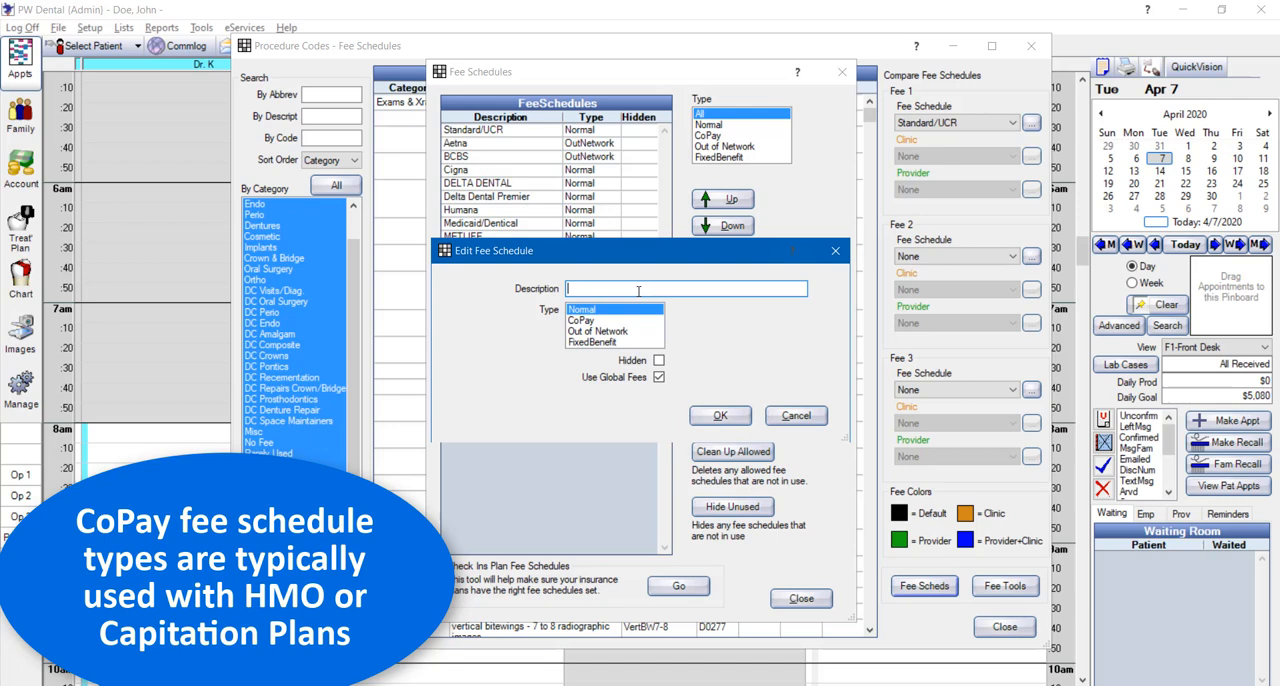
pyautogui.write('Aetna HMO')
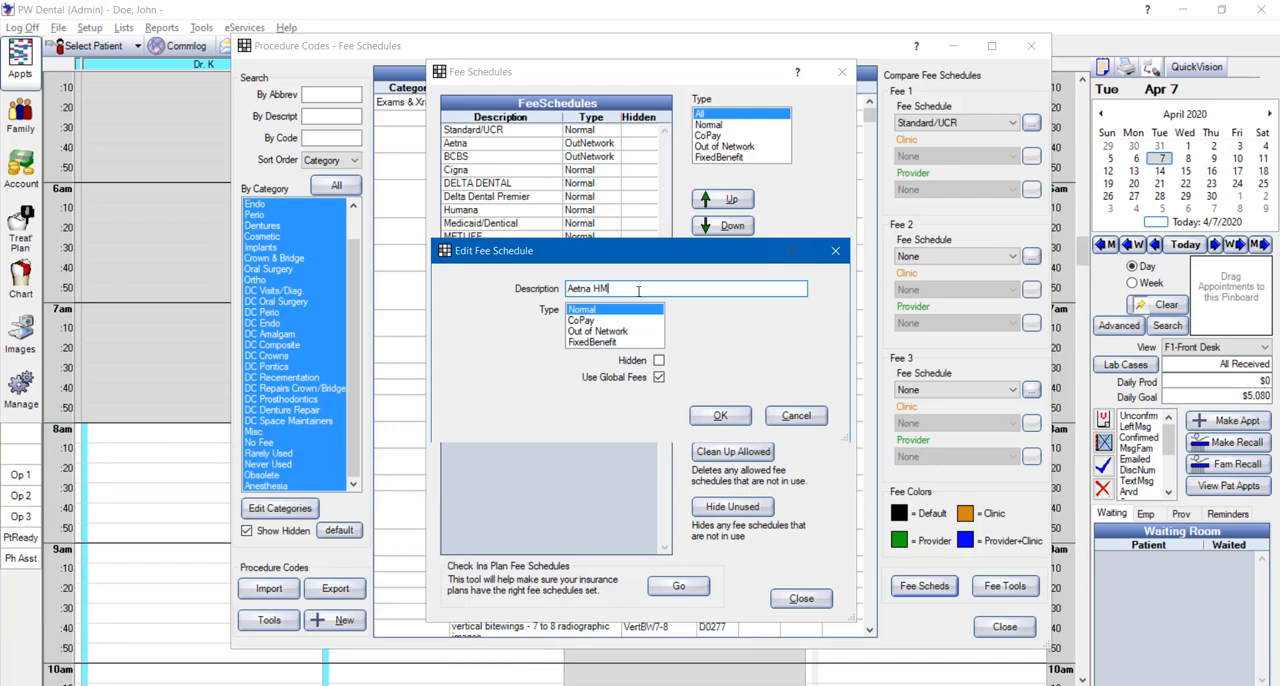
pyautogui.click(594, 321)
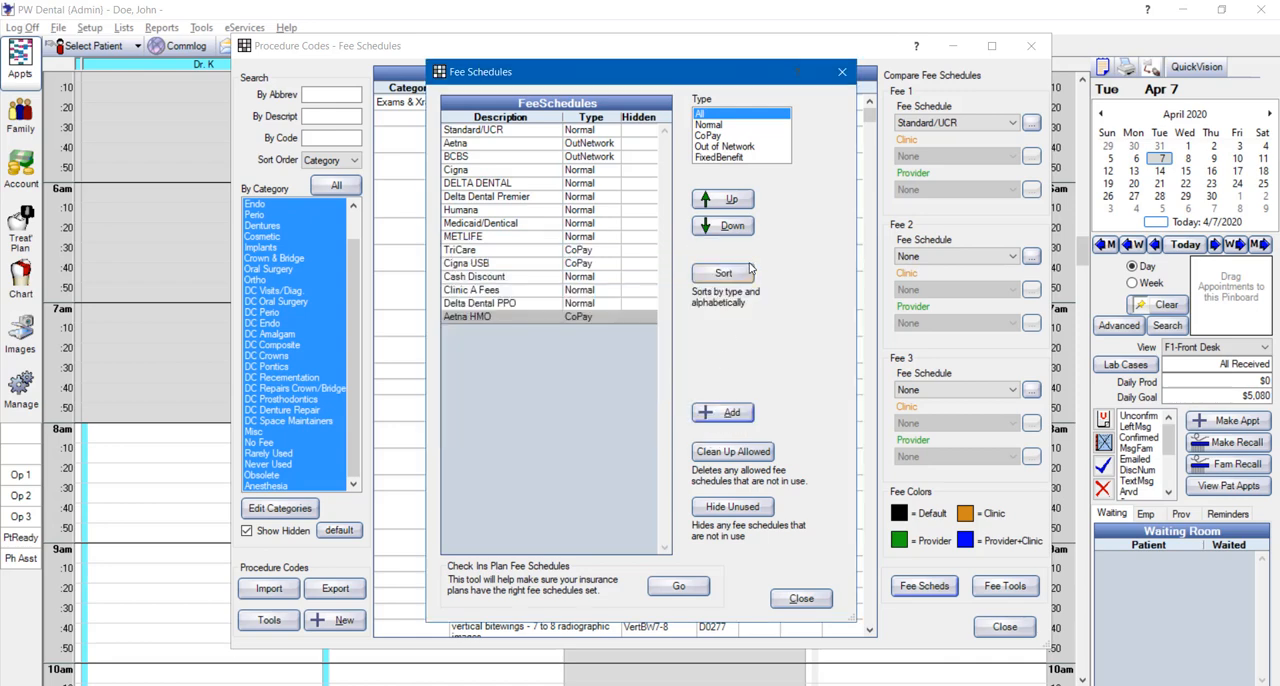
# Examine the Out of Network, FixedBenefit and Normal fee schedules by type, ending with all types shown
pyautogui.click(748, 148)
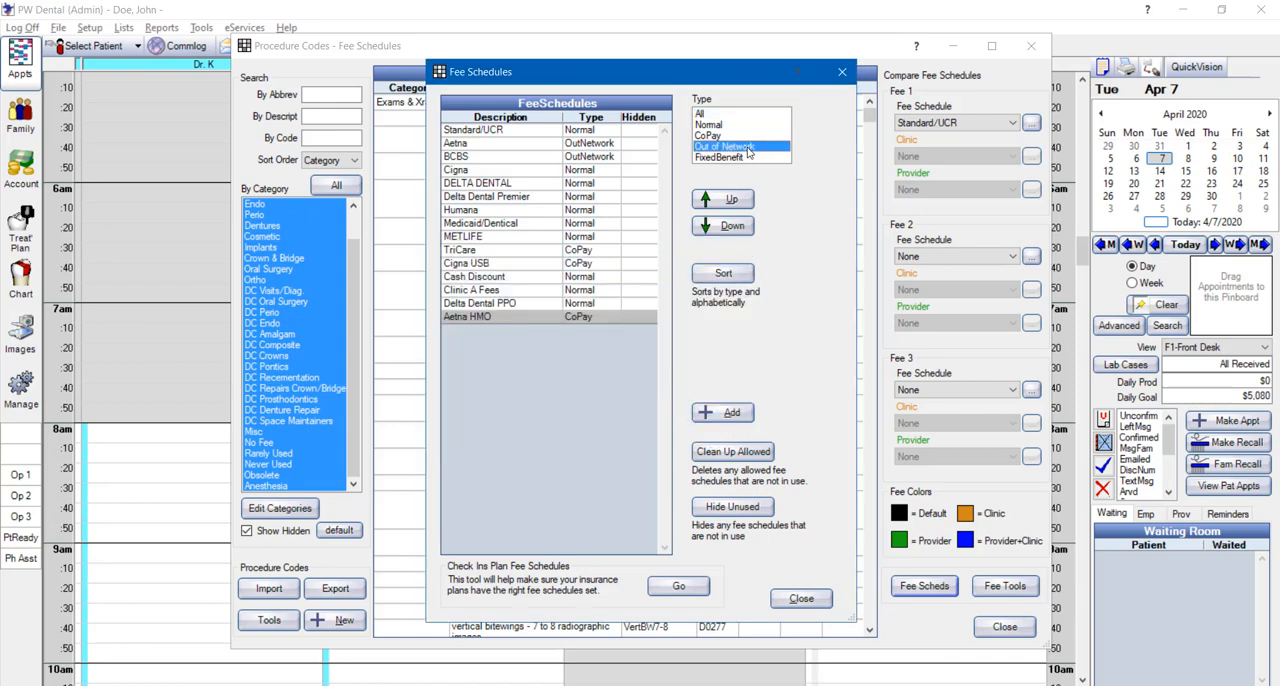
pyautogui.click(748, 157)
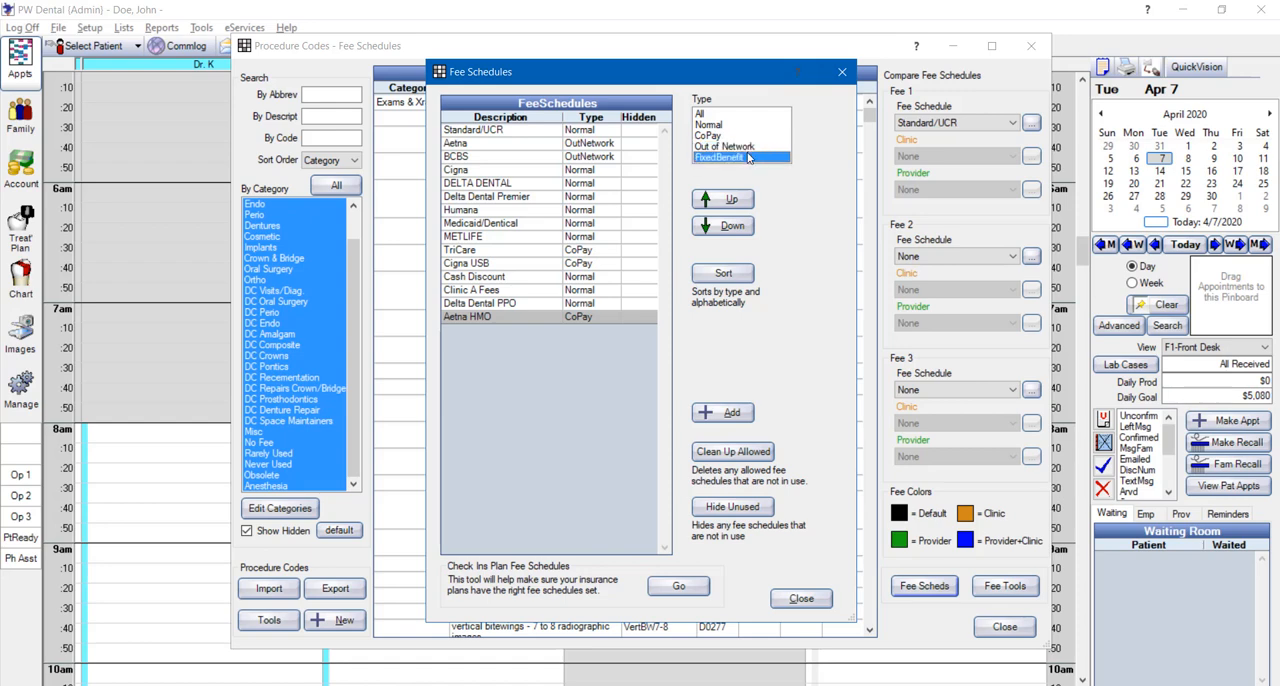
pyautogui.click(748, 148)
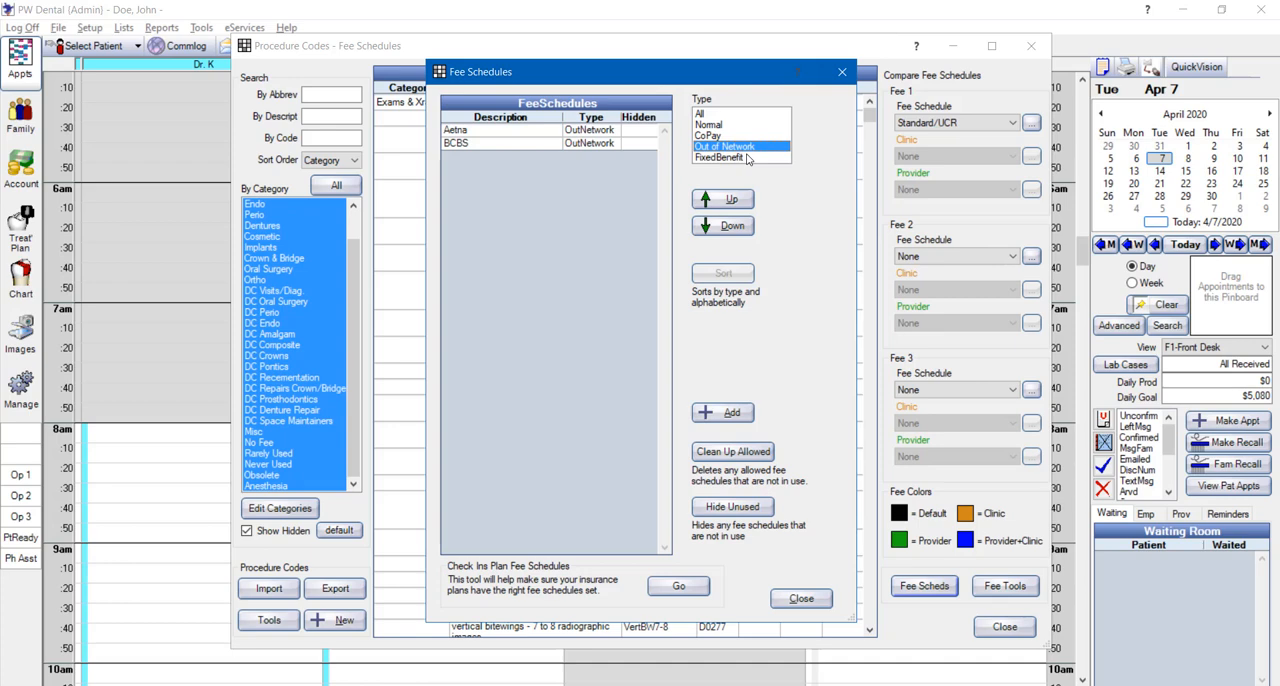
pyautogui.click(742, 159)
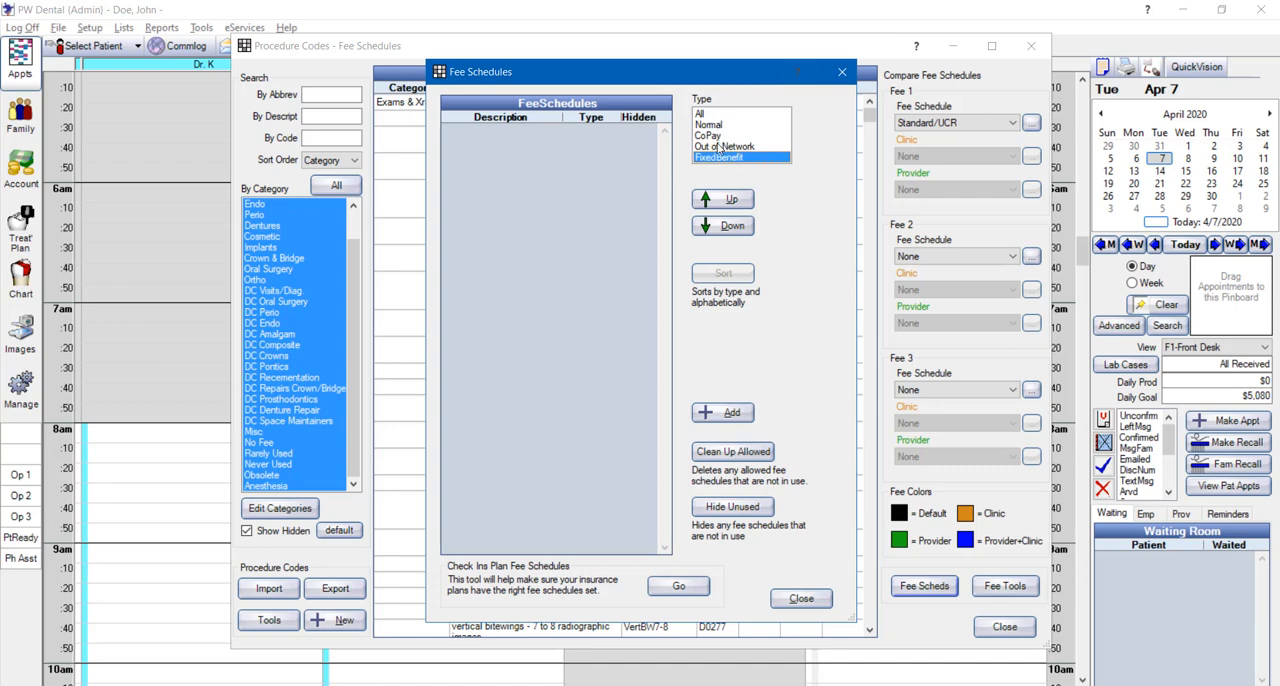
pyautogui.click(716, 126)
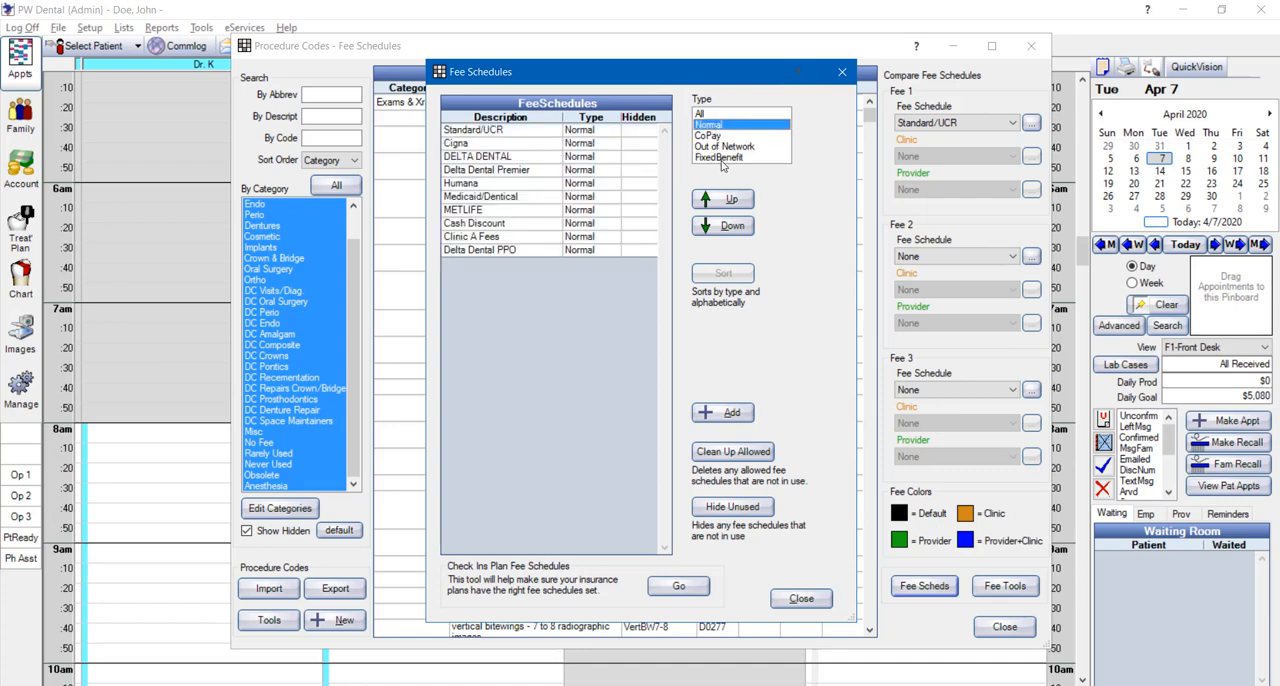
pyautogui.click(710, 116)
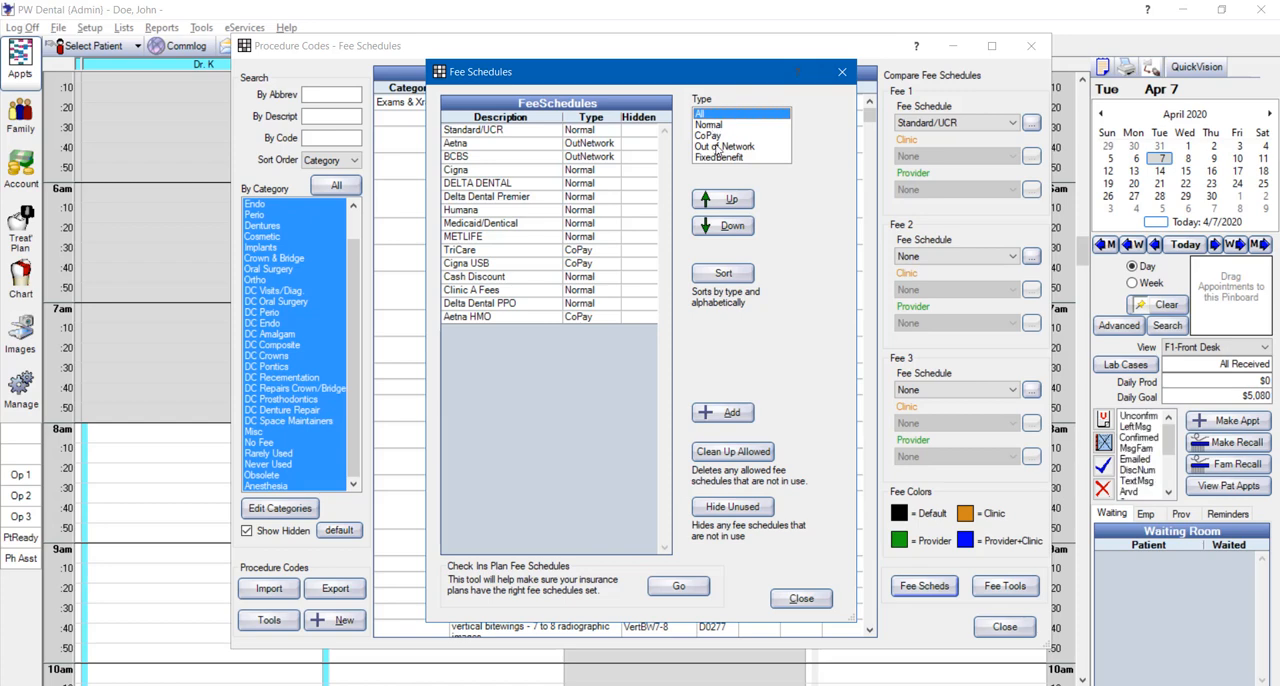
# Move the Aetna HMO fee schedule five places up the list, directly above TriCare
pyautogui.click(536, 317)
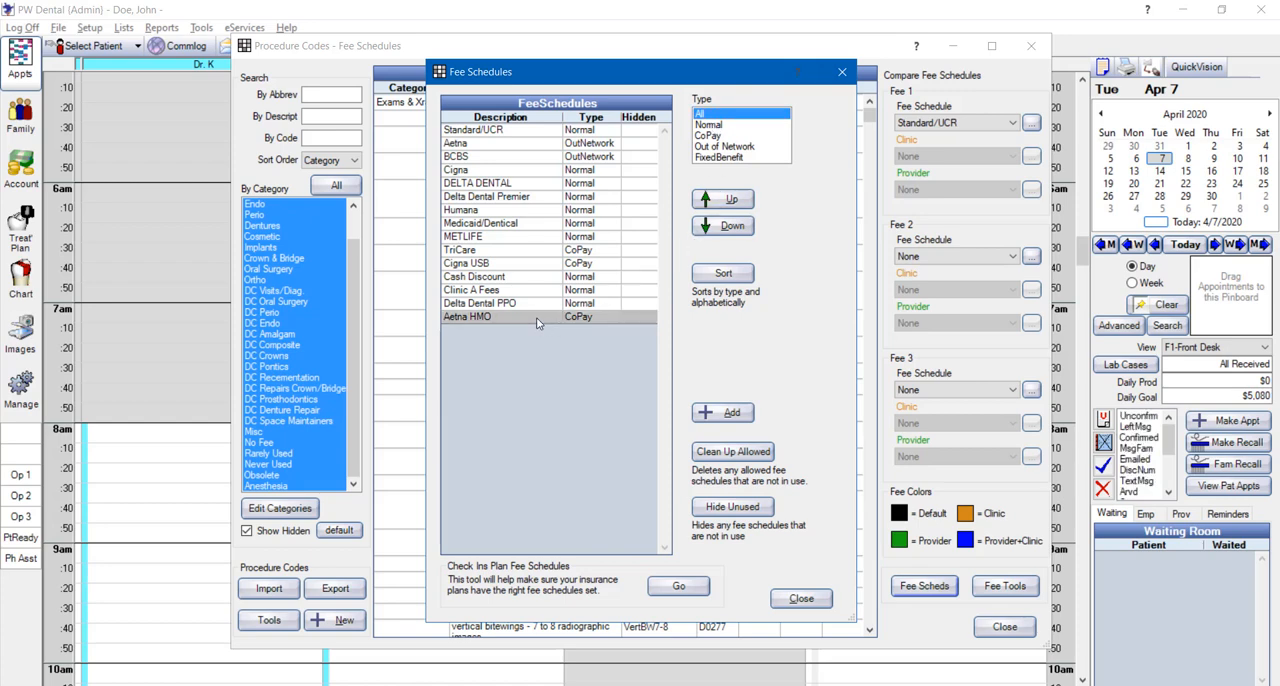
pyautogui.click(729, 200)
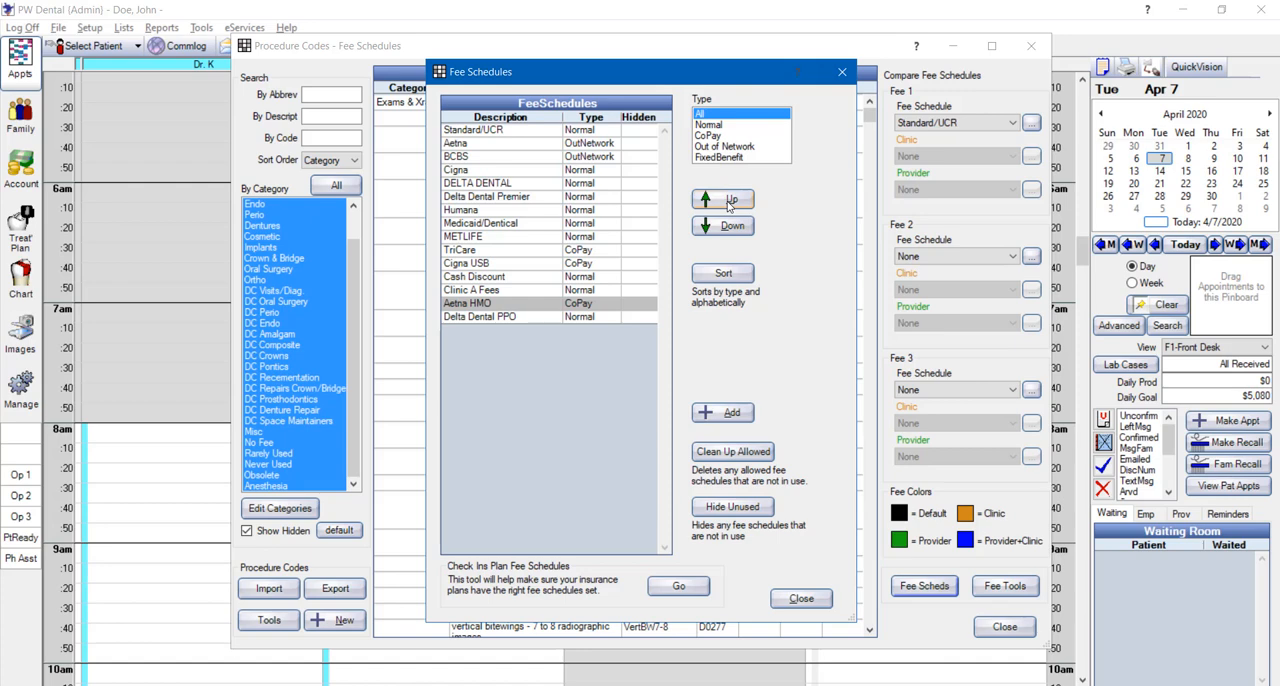
pyautogui.click(729, 200)
pyautogui.click(729, 200)
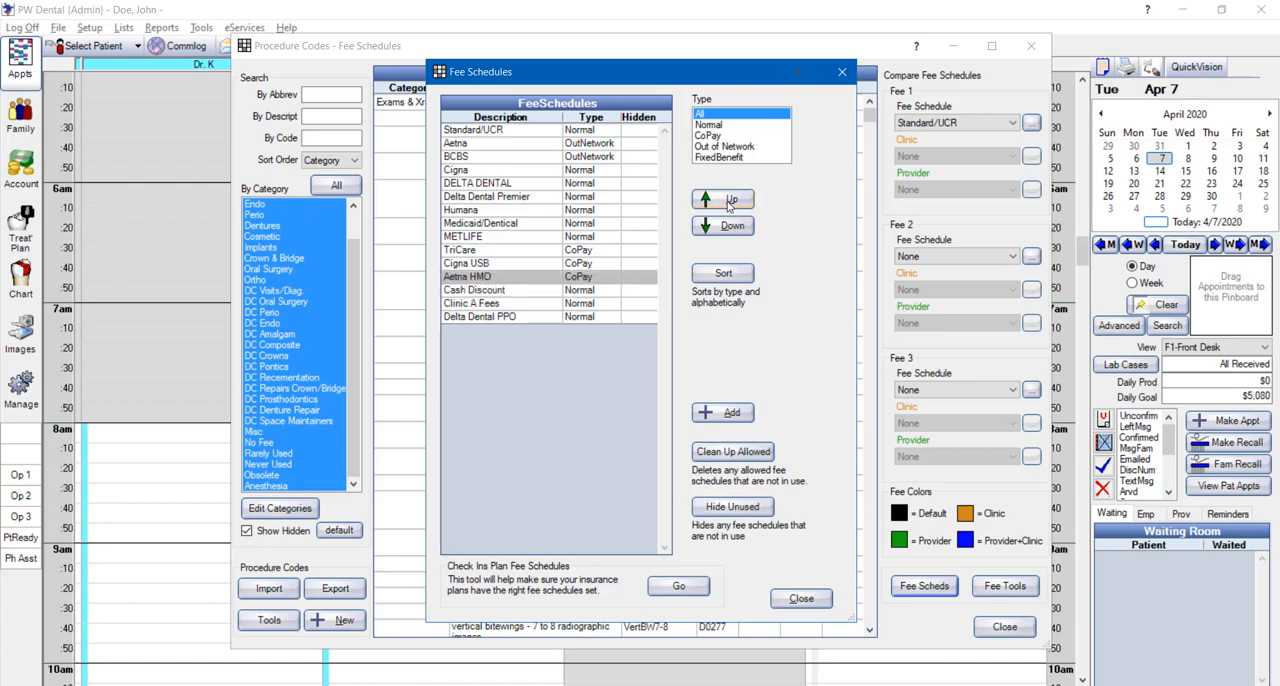
pyautogui.click(729, 200)
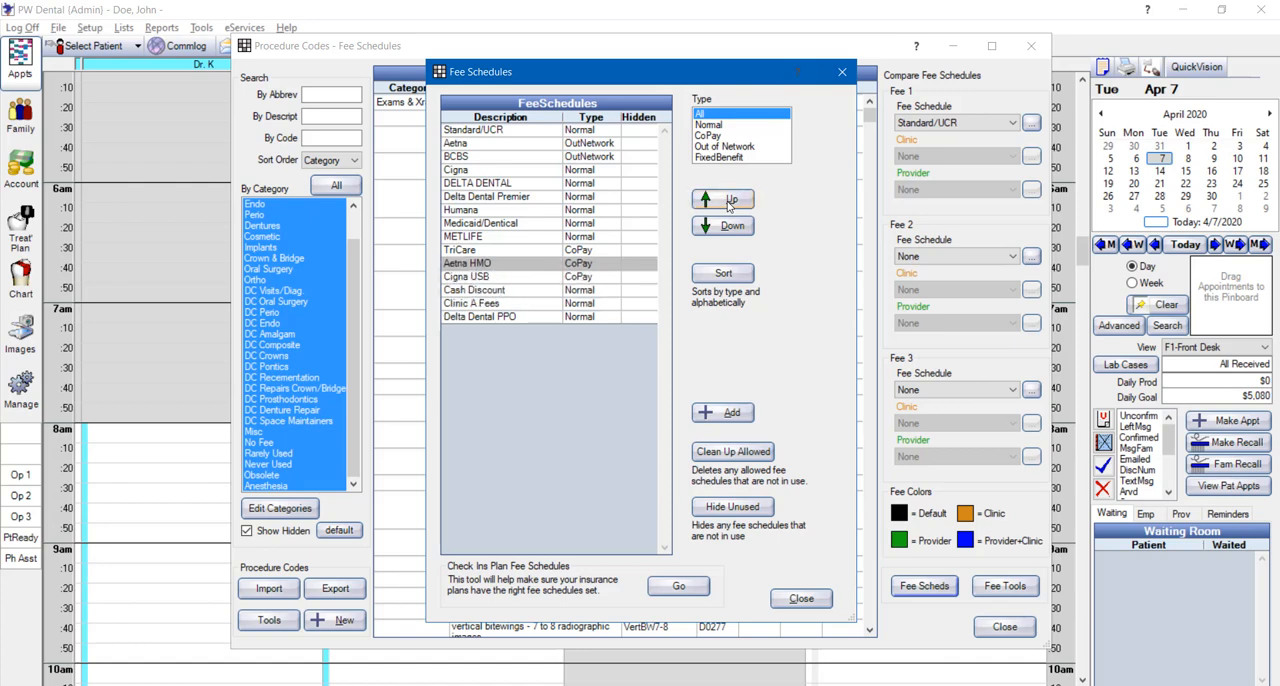
pyautogui.click(729, 200)
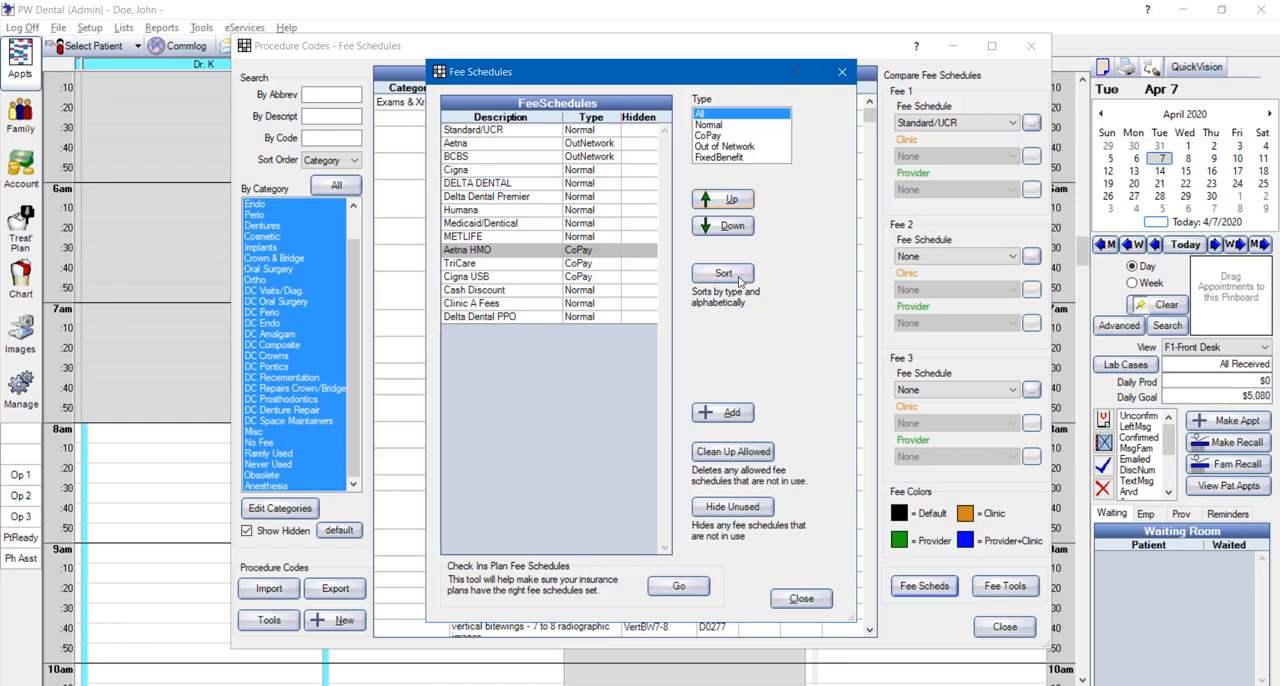
# Sort the fee schedules by type and alphabetically
pyautogui.press('Down')
pyautogui.press('Down')
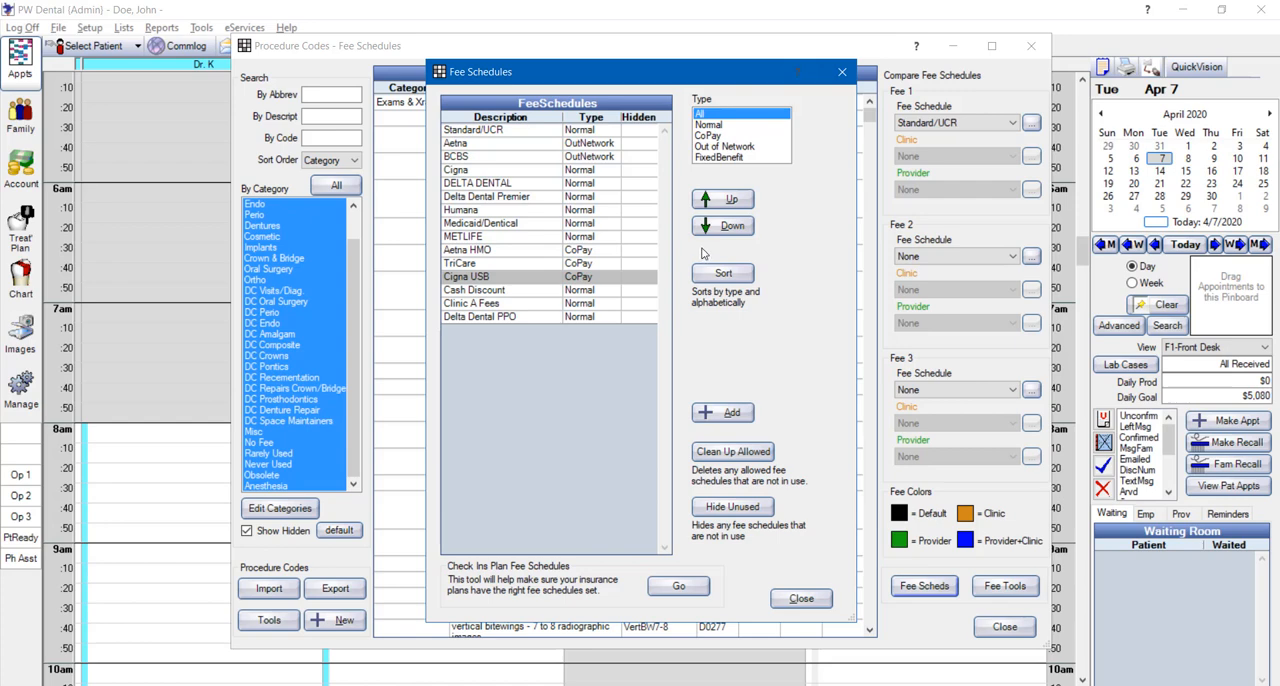
pyautogui.click(716, 274)
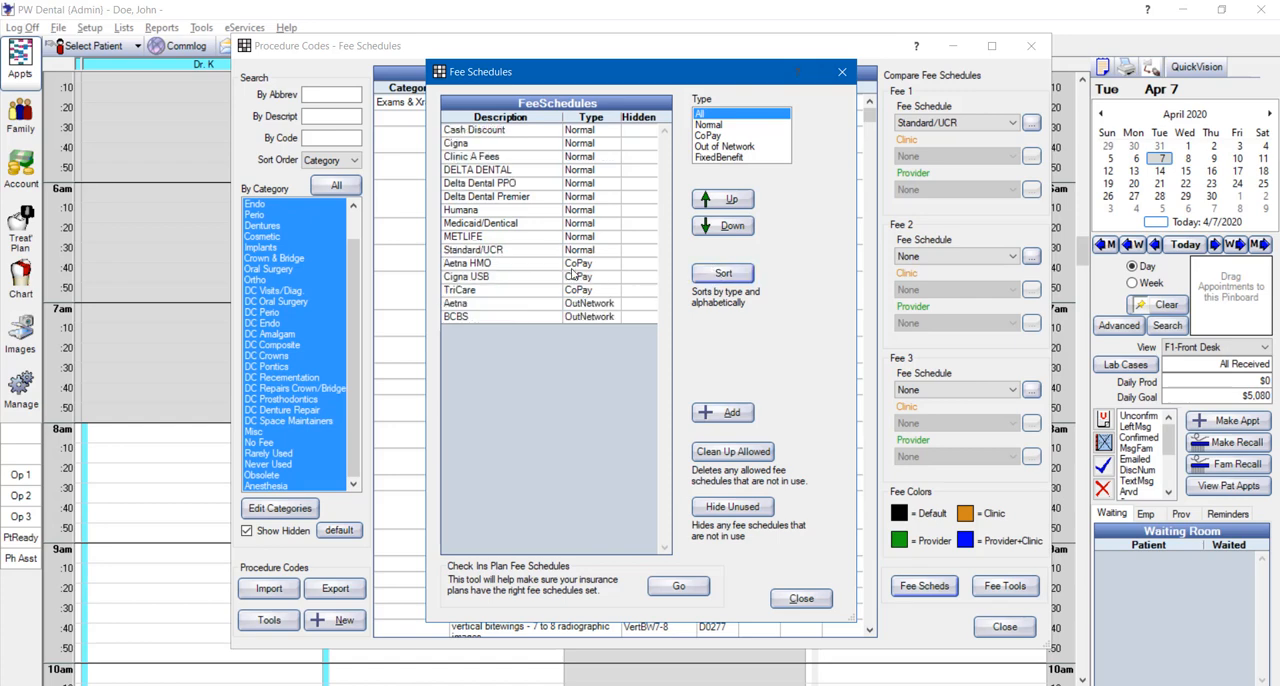
# Move the Standard/UCR fee schedule to the first position in the list
pyautogui.click(546, 250)
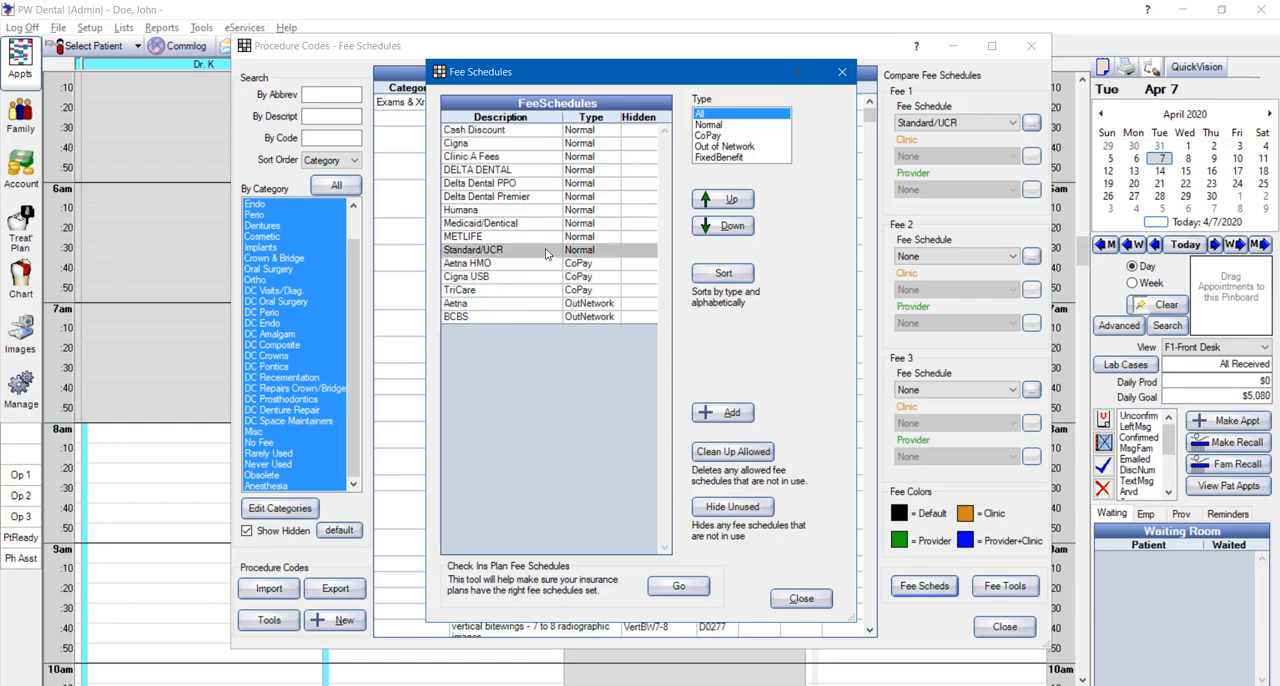
pyautogui.click(719, 203)
pyautogui.click(719, 203)
pyautogui.click(719, 203)
pyautogui.click(719, 203)
pyautogui.click(719, 203)
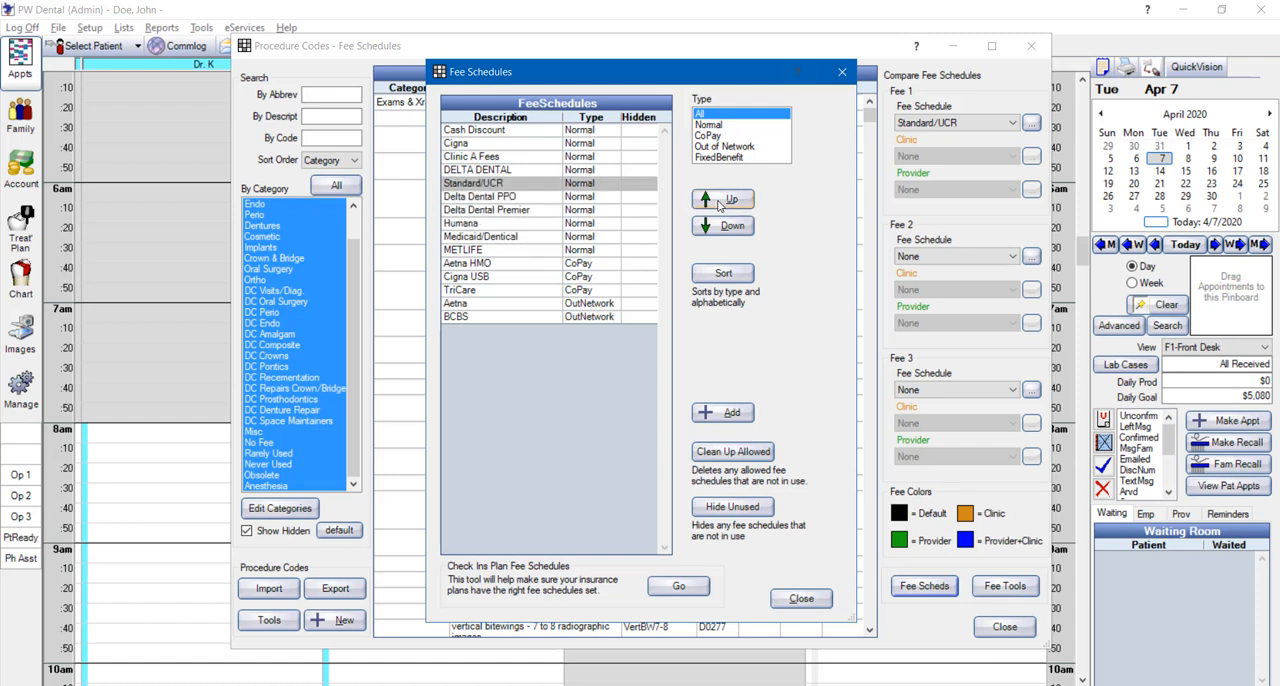
pyautogui.click(719, 203)
pyautogui.click(719, 203)
pyautogui.click(719, 203)
pyautogui.click(719, 203)
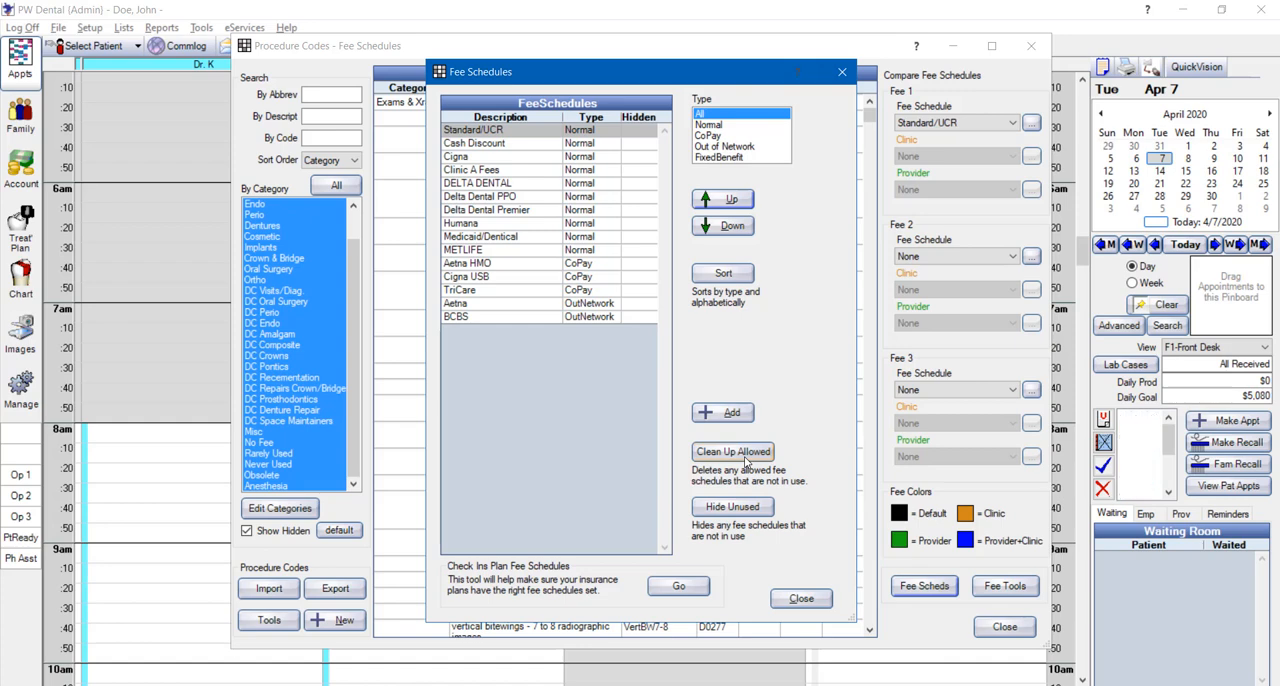
# Start the cleanup of allowed fee schedules that are not in use, and cancel the deletion
pyautogui.click(745, 453)
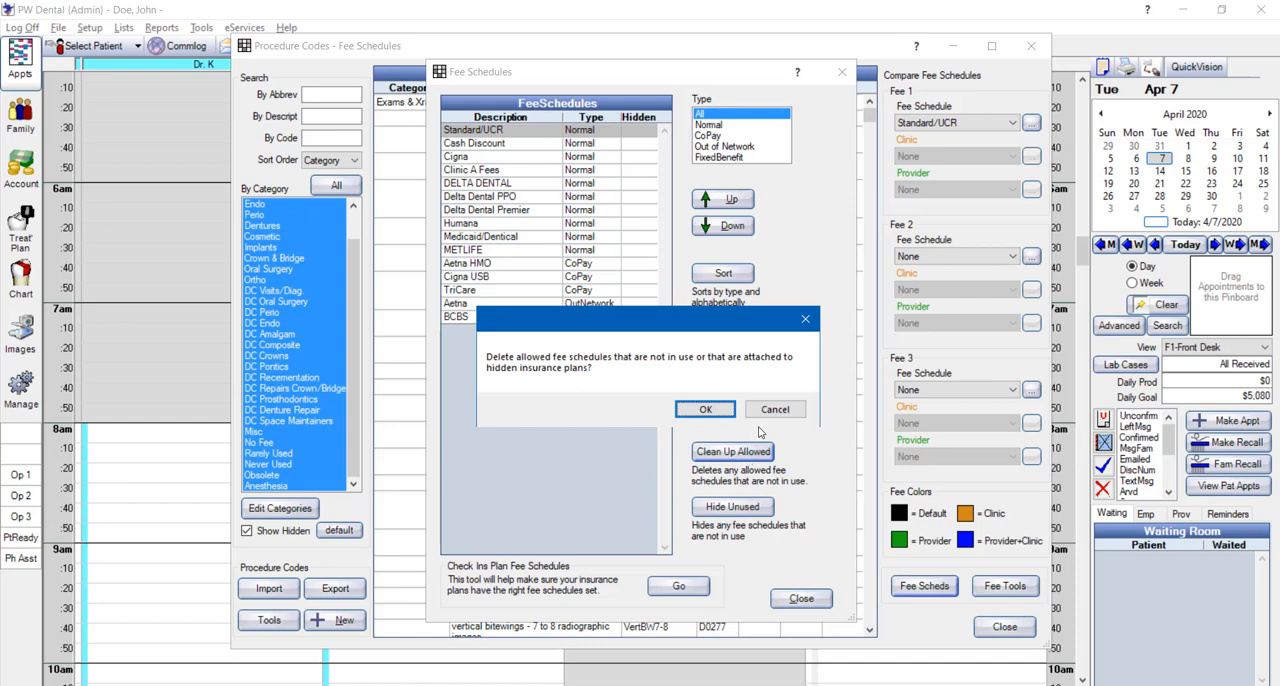
pyautogui.click(775, 411)
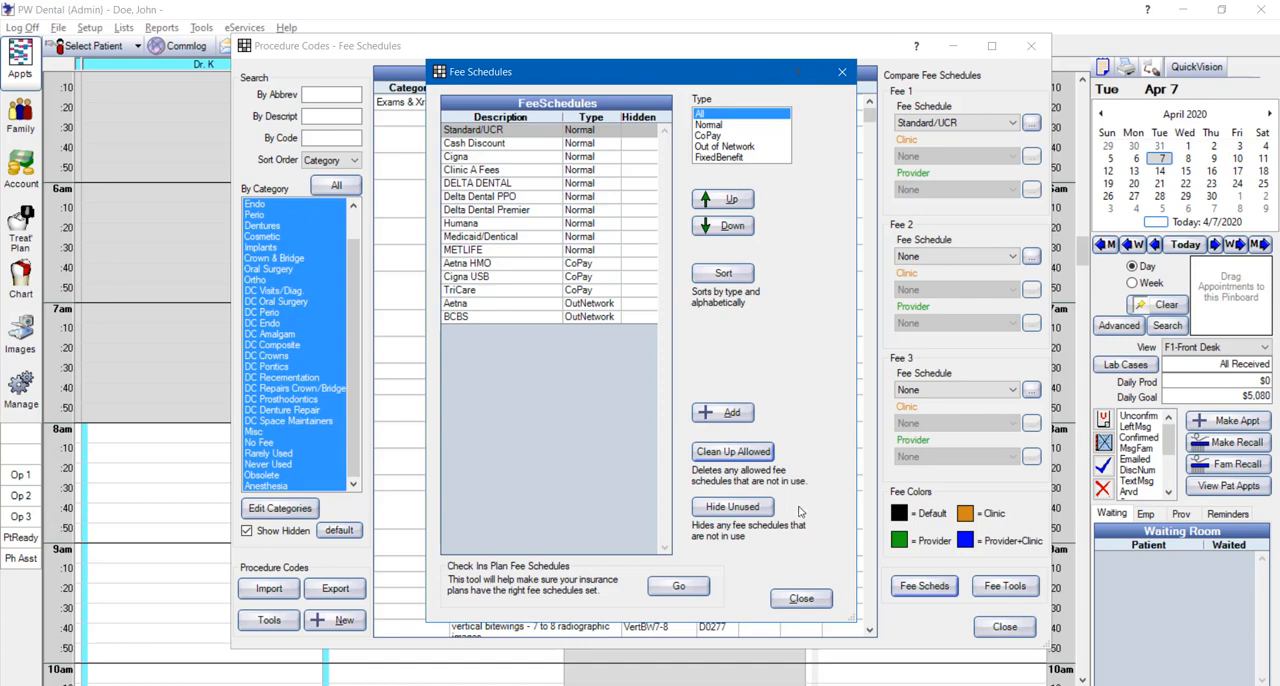
# Open the insurance plan fee schedule check and view the schedules available for the With and Without Fee Schedule filters
pyautogui.click(679, 587)
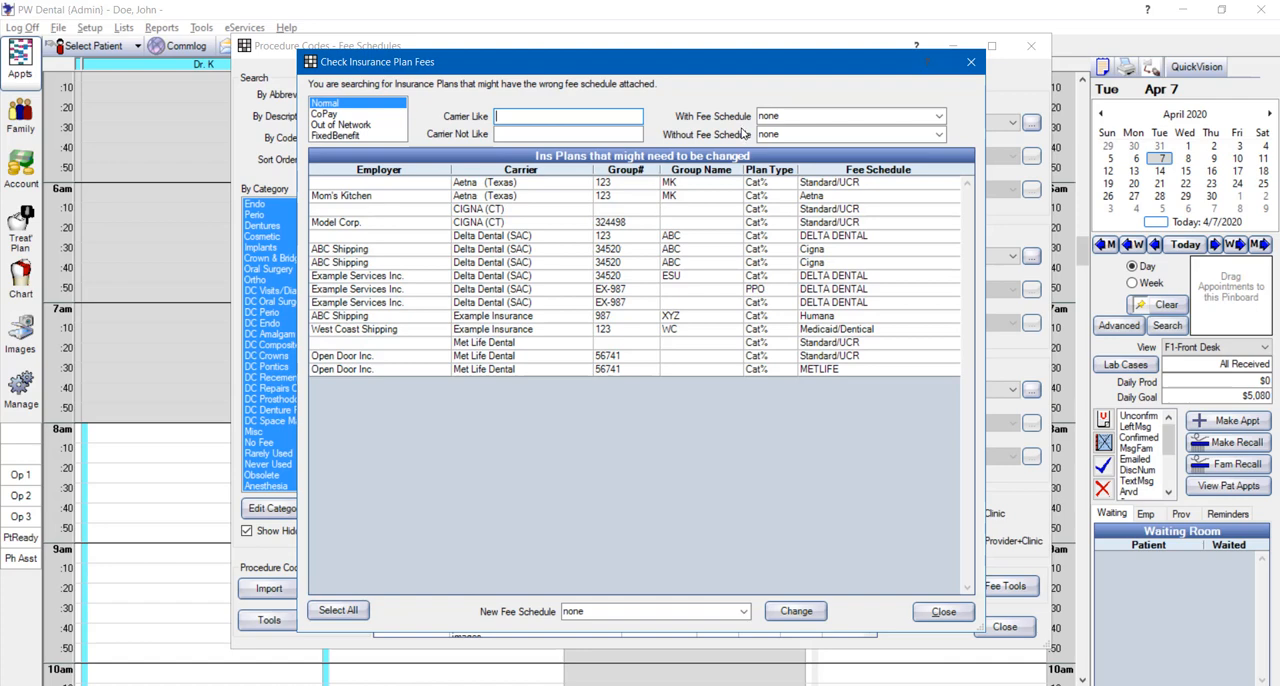
pyautogui.click(790, 116)
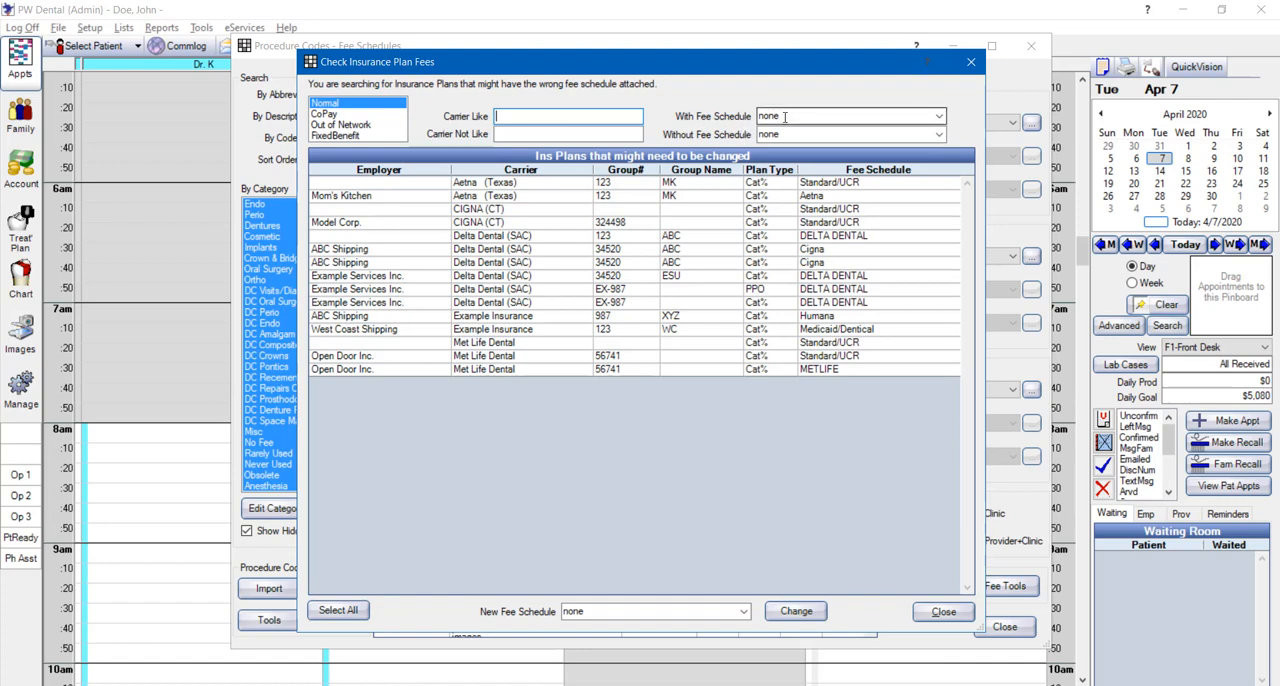
pyautogui.click(938, 116)
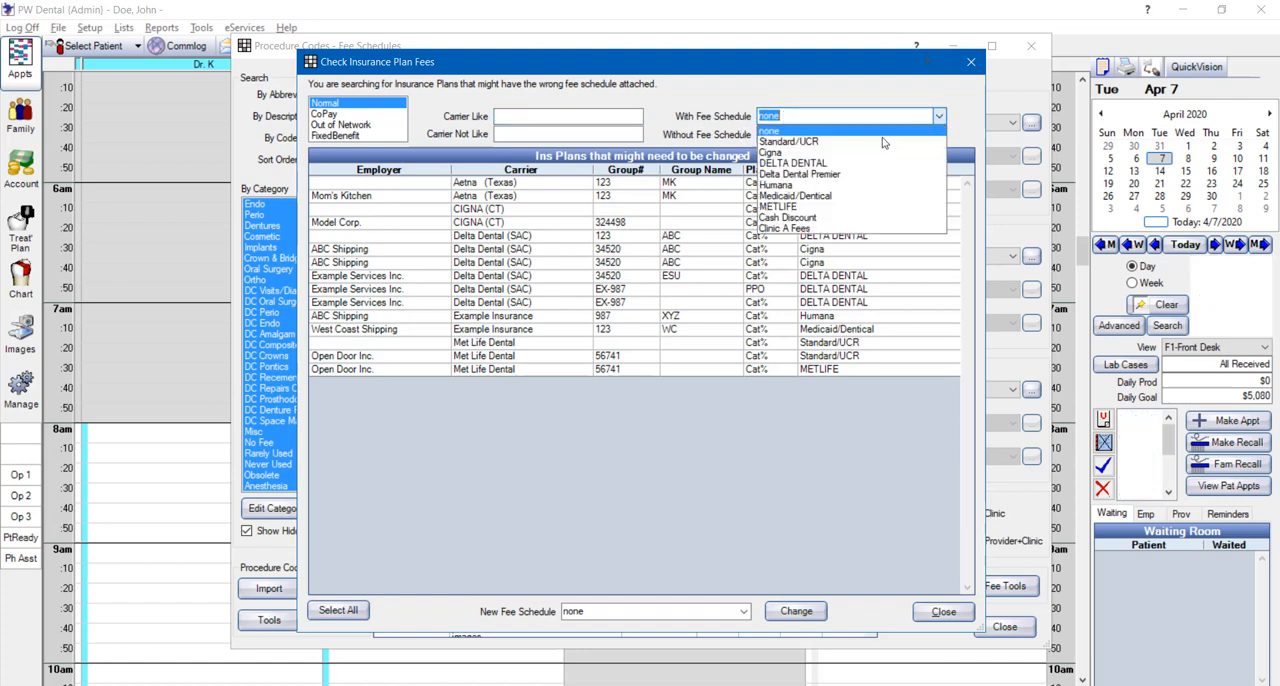
pyautogui.click(938, 116)
pyautogui.click(938, 134)
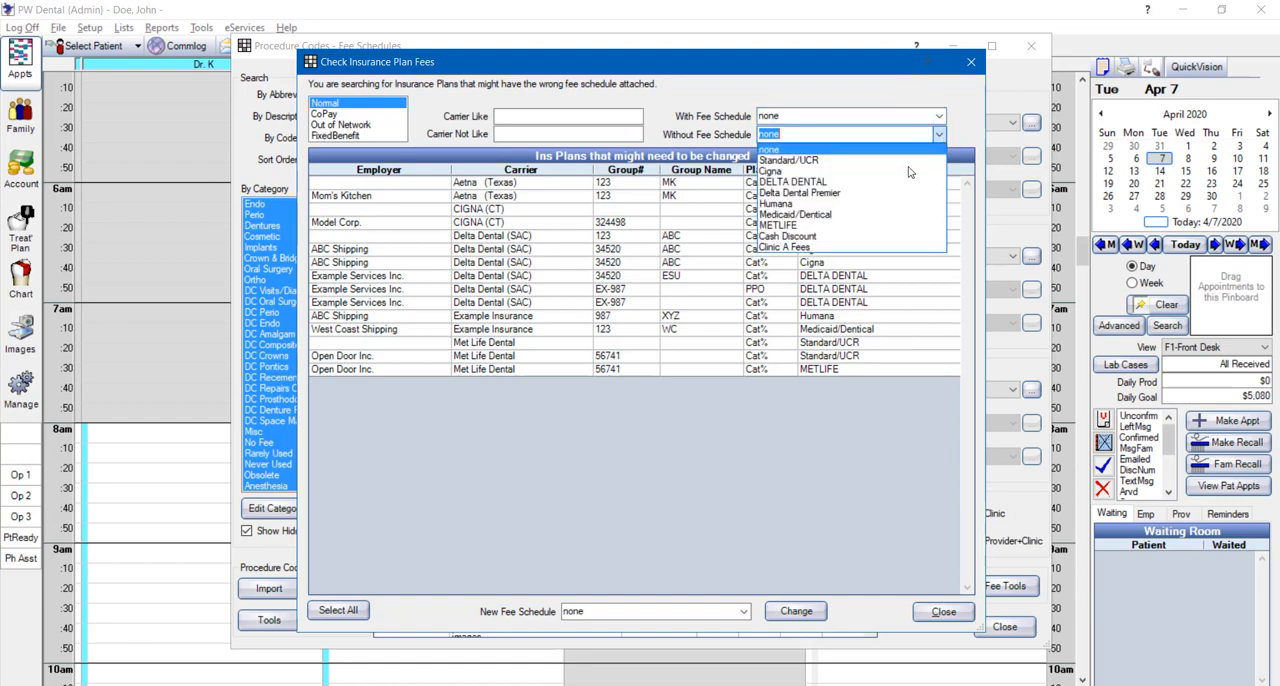
pyautogui.click(886, 114)
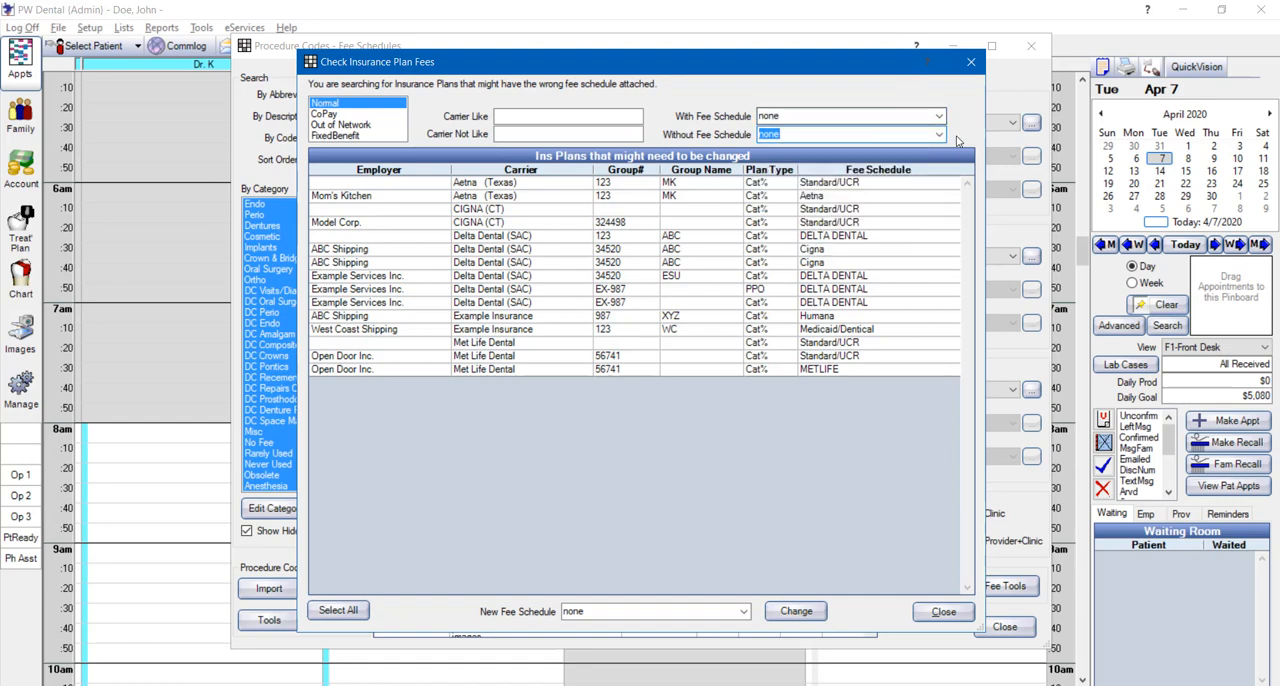
# Assign the DELTA DENTAL fee schedule to both ABC Shipping plans with the Delta Dental (SAC) carrier, entering the confirmation password
pyautogui.click(710, 257)
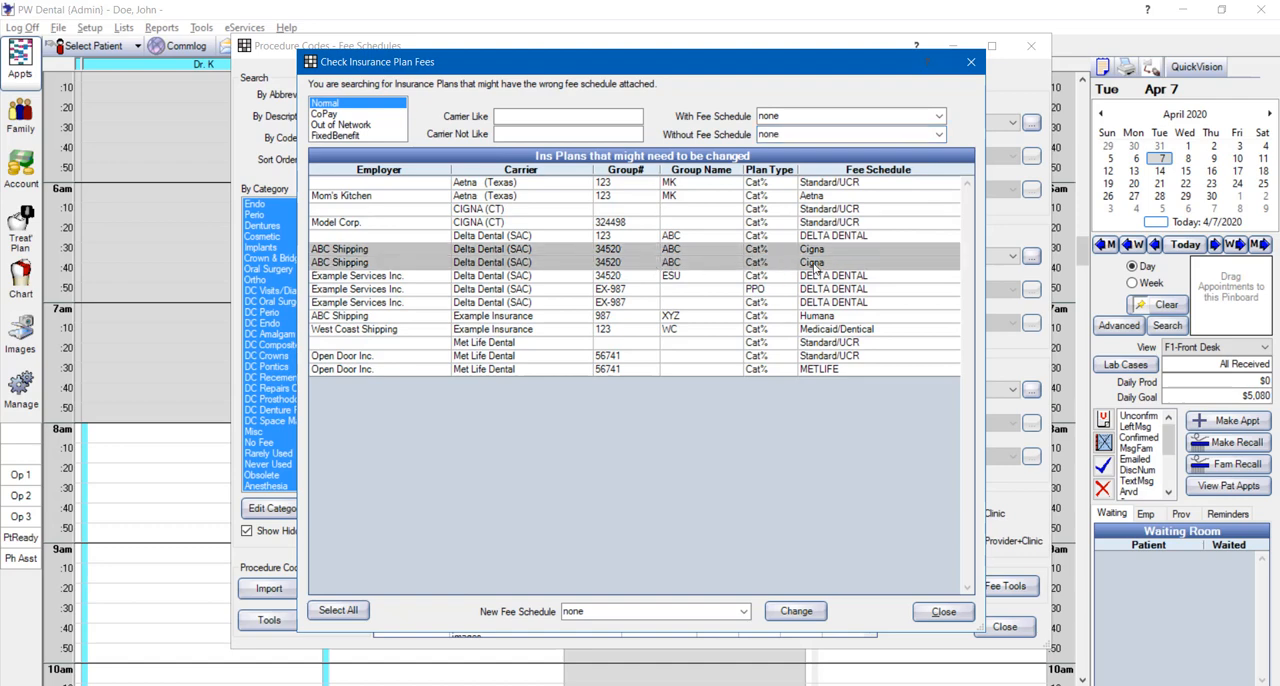
pyautogui.click(744, 611)
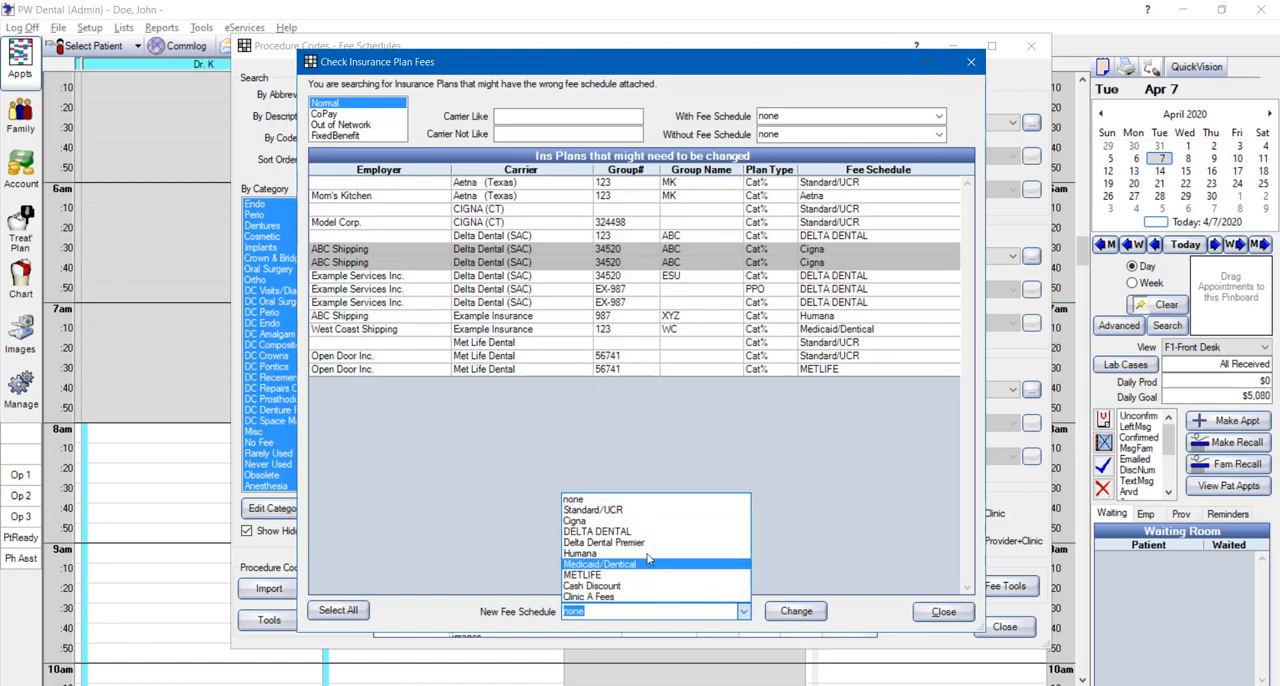
pyautogui.click(626, 533)
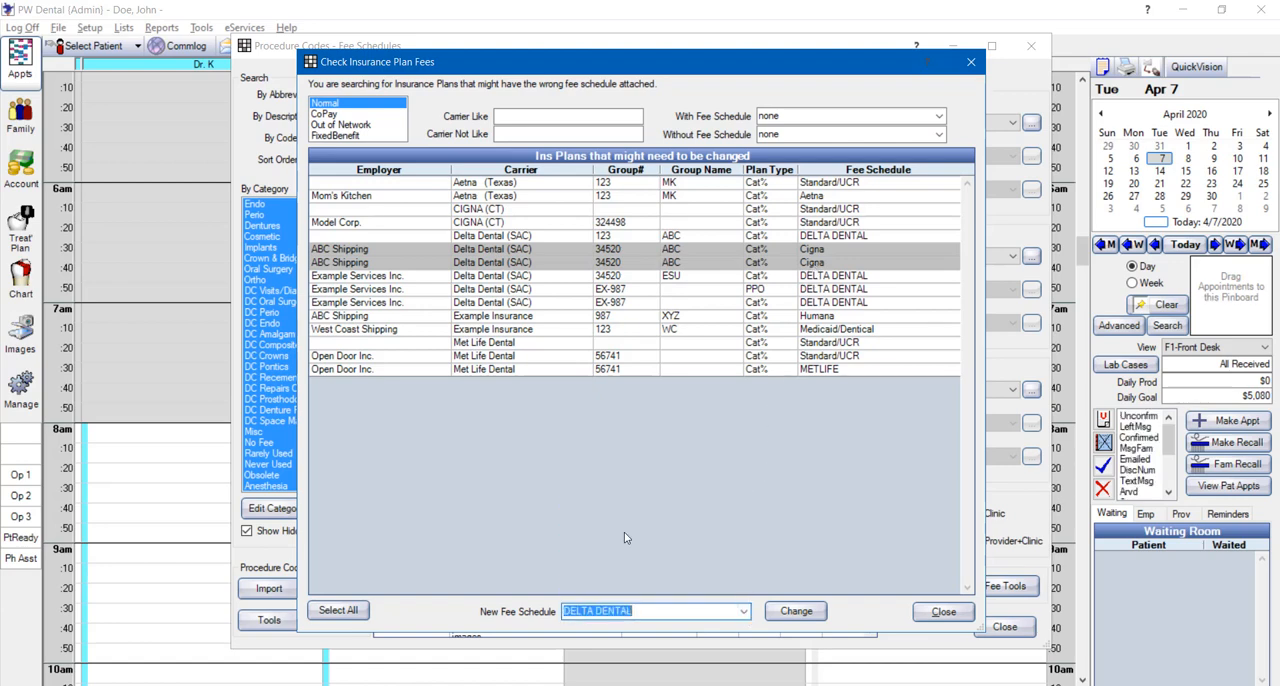
pyautogui.click(797, 618)
pyautogui.click(726, 408)
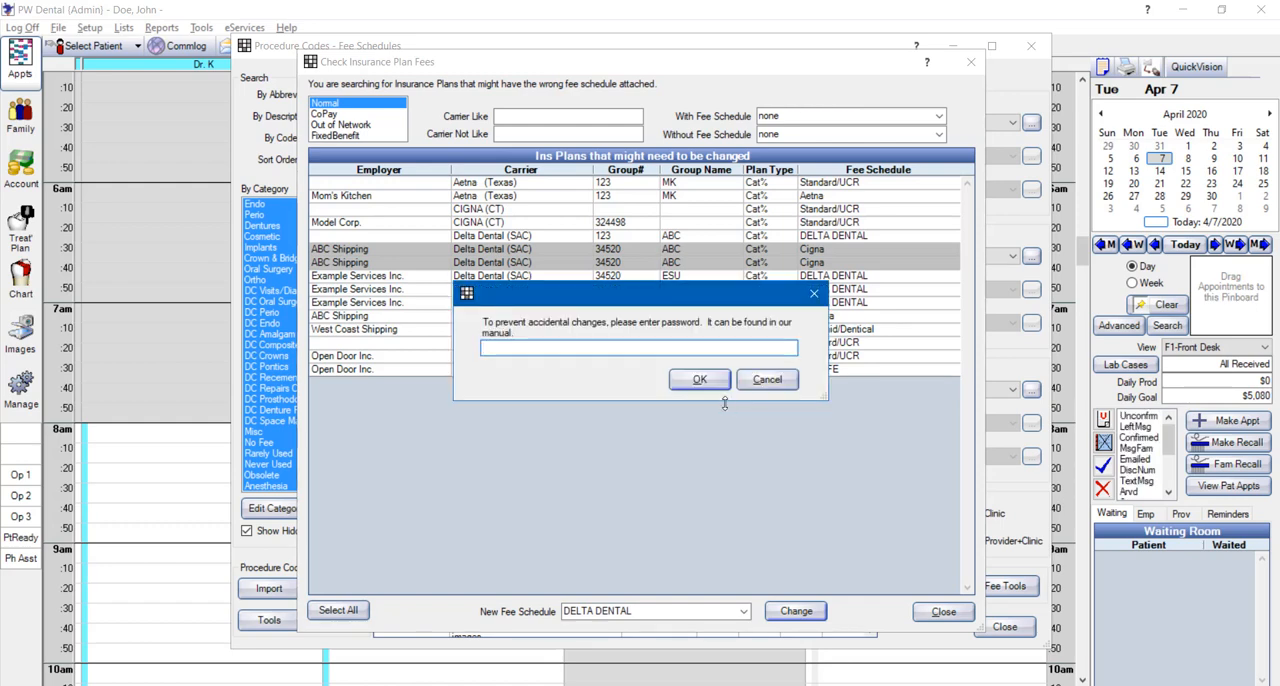
pyautogui.write('fee')
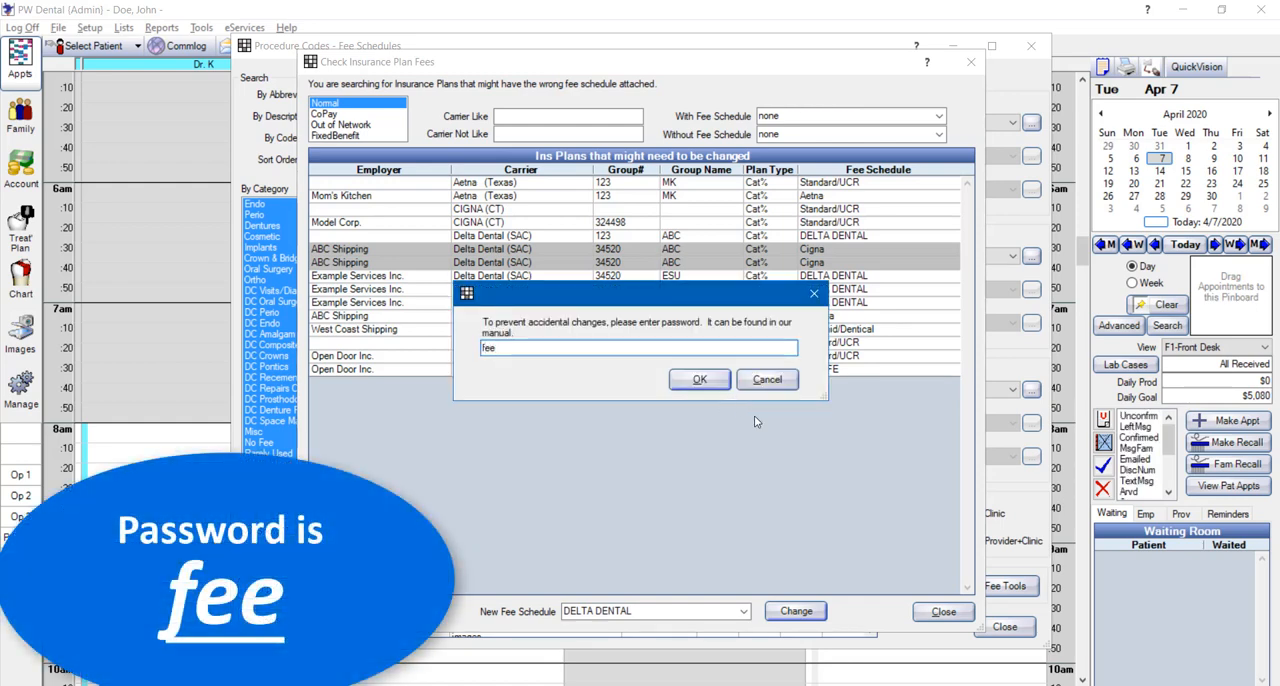
pyautogui.click(699, 383)
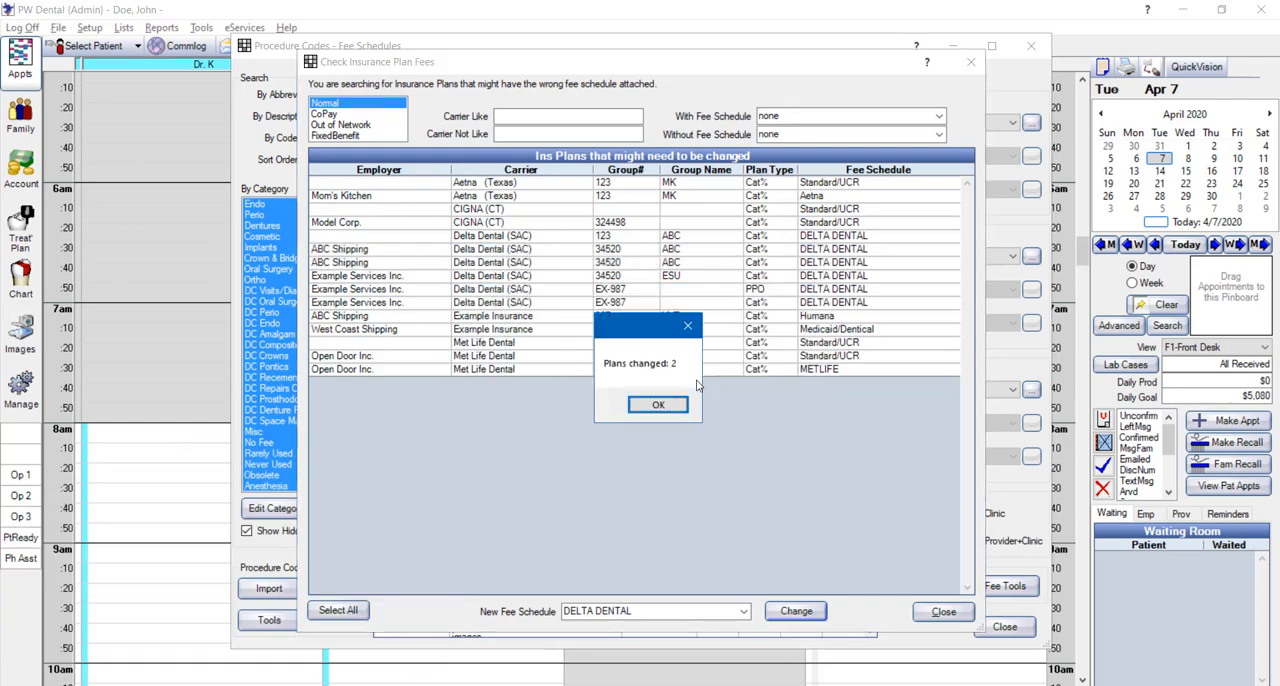
pyautogui.click(652, 404)
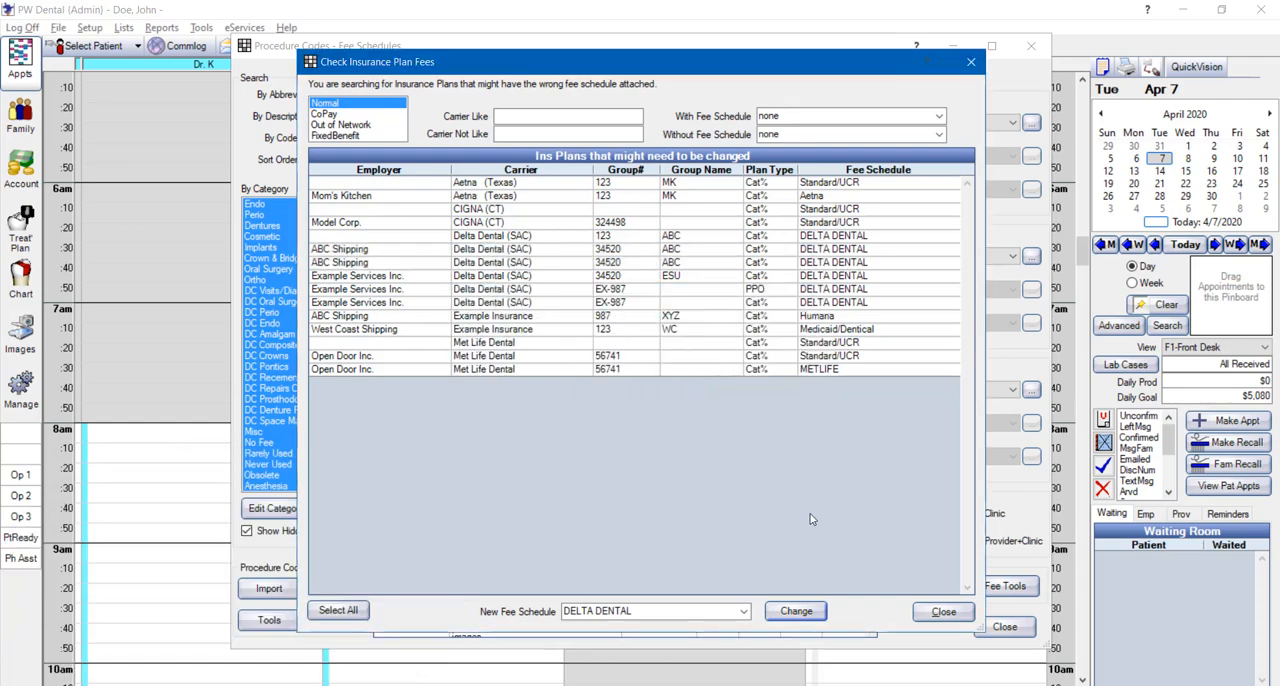
# Close all the fee schedule windows and open the patient's primary insurance plan from the family records
pyautogui.click(943, 611)
pyautogui.click(806, 600)
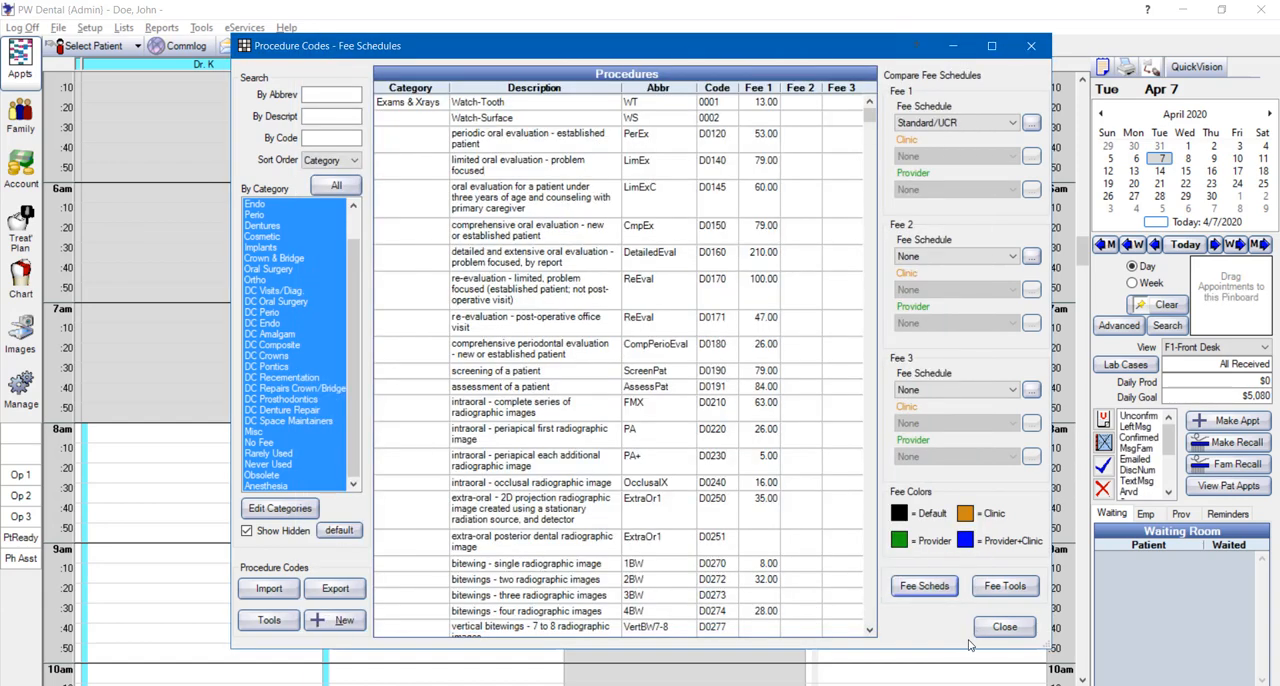
pyautogui.click(996, 628)
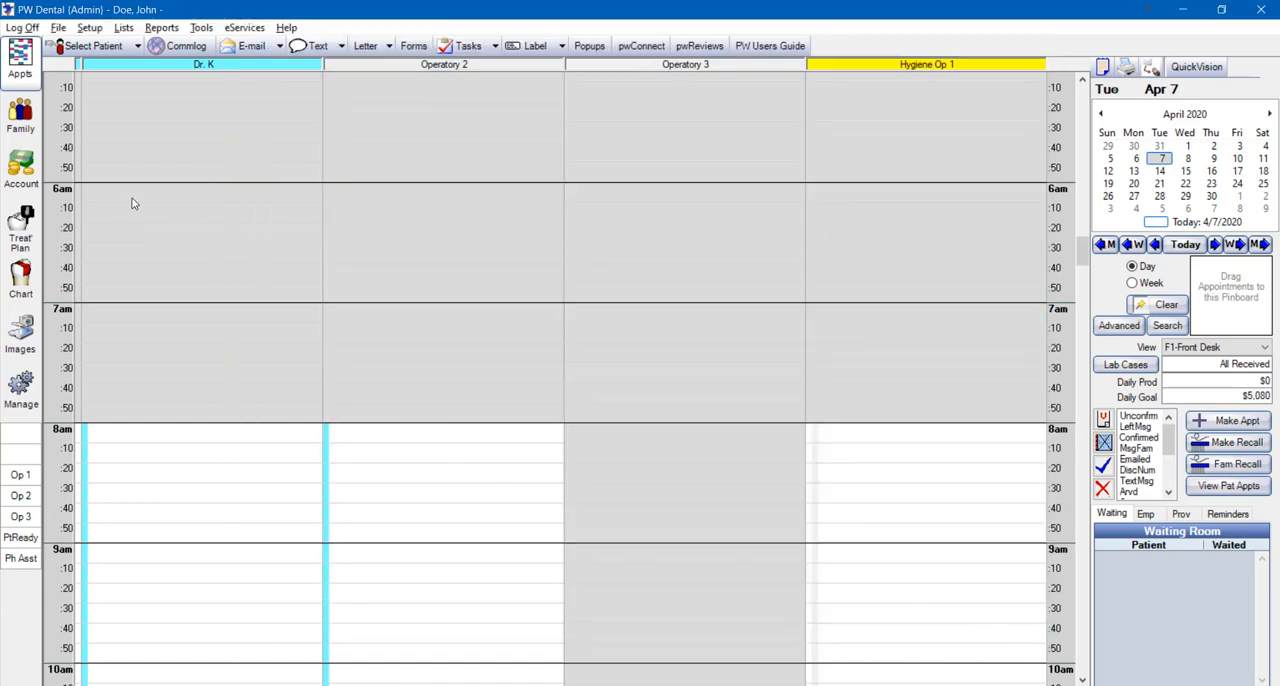
pyautogui.click(14, 122)
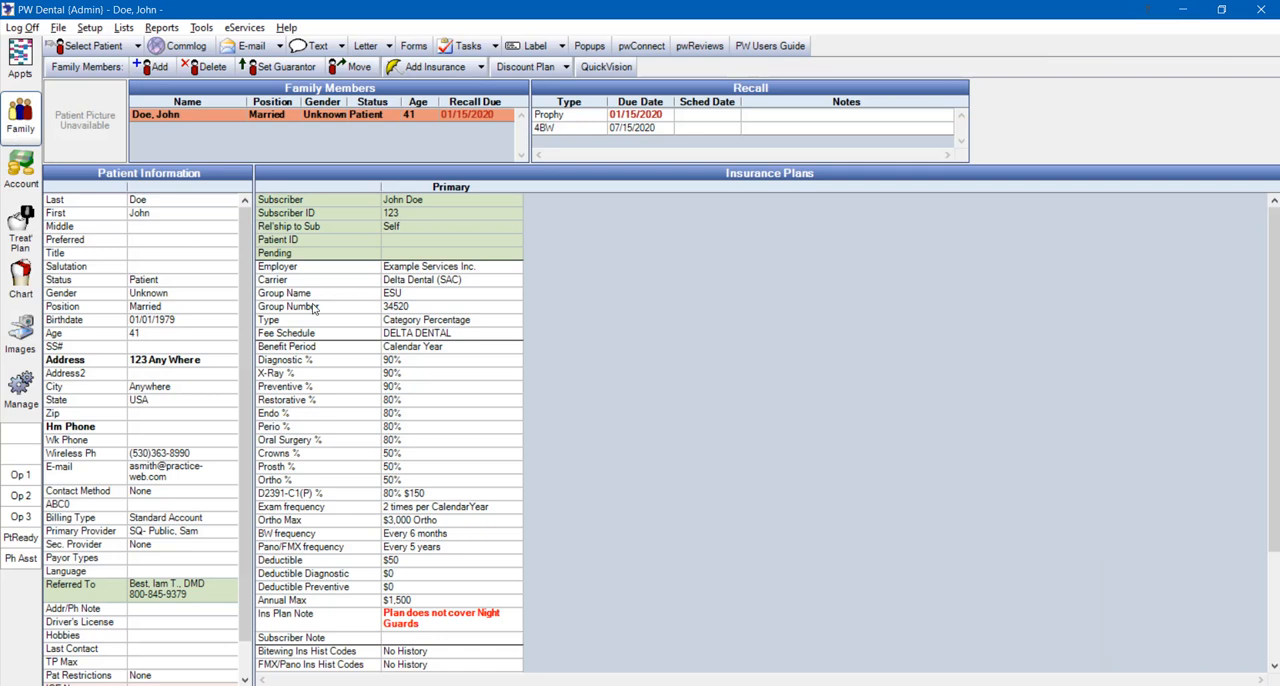
pyautogui.doubleClick(463, 410)
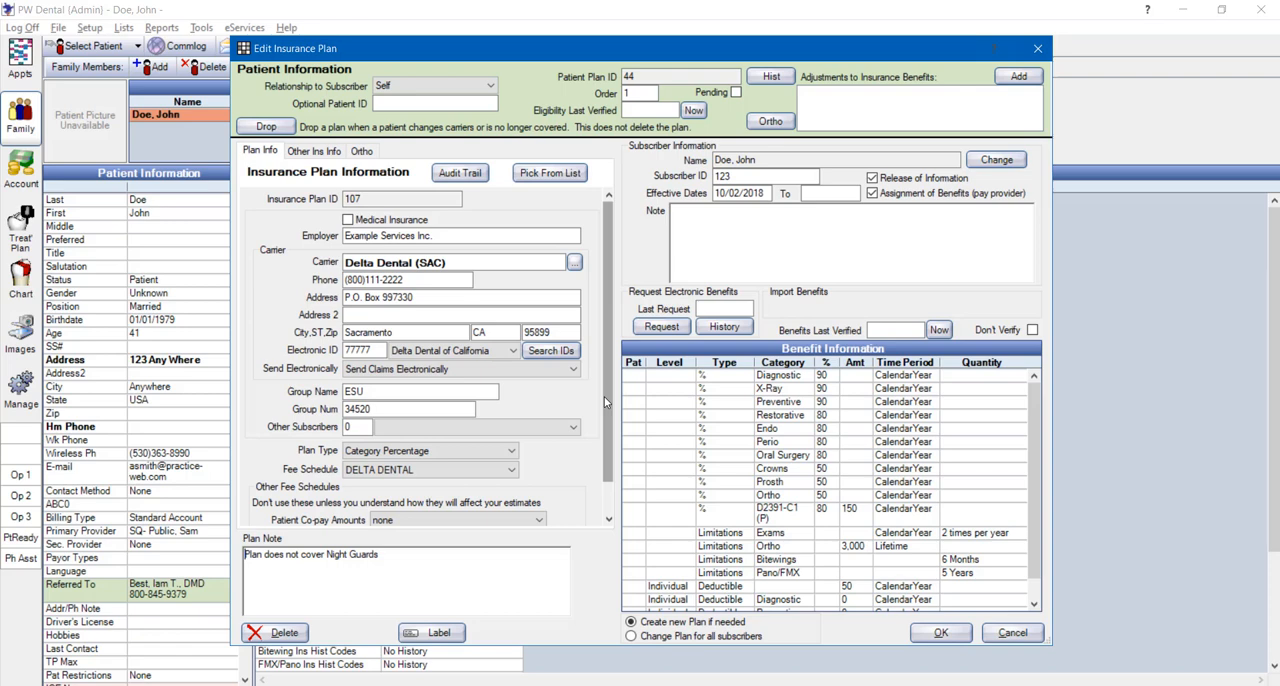
# Examine the plan's options for Fee Schedule, Patient Co-pay Amounts and Carrier Allowed Amounts, leaving the plan without saving changes
pyautogui.click(512, 473)
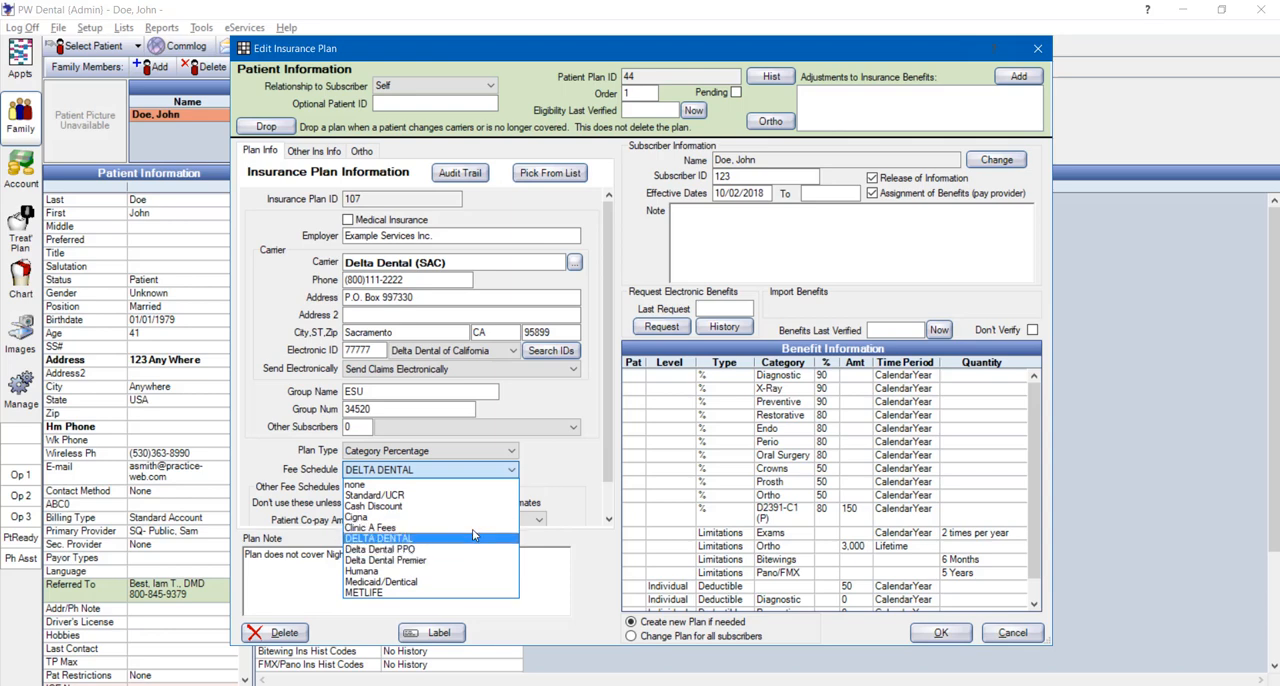
pyautogui.click(546, 479)
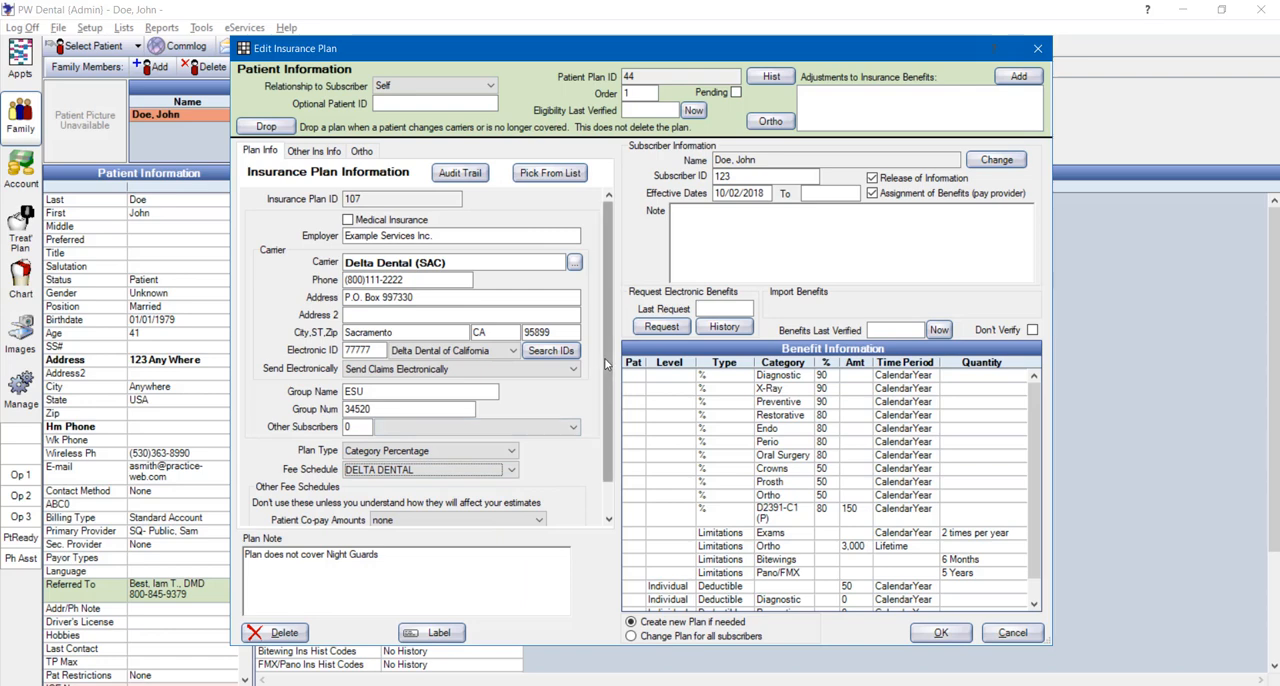
pyautogui.moveTo(604, 364); pyautogui.dragTo(603, 421)
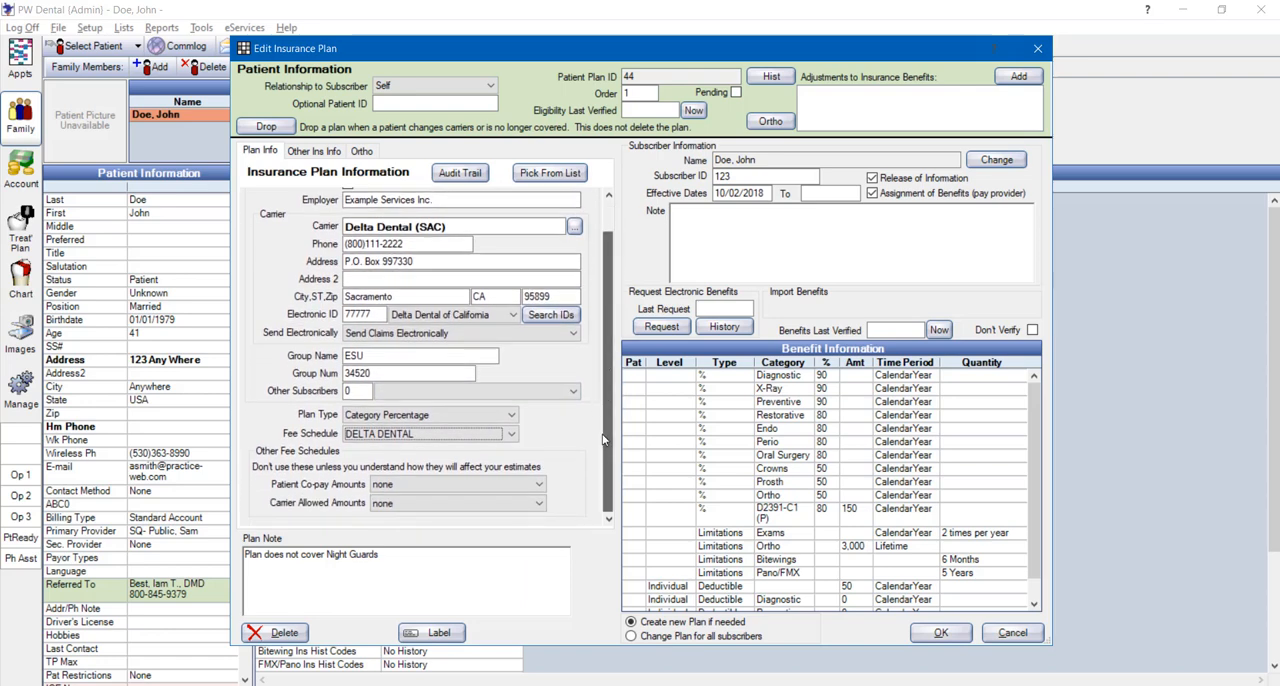
pyautogui.click(539, 485)
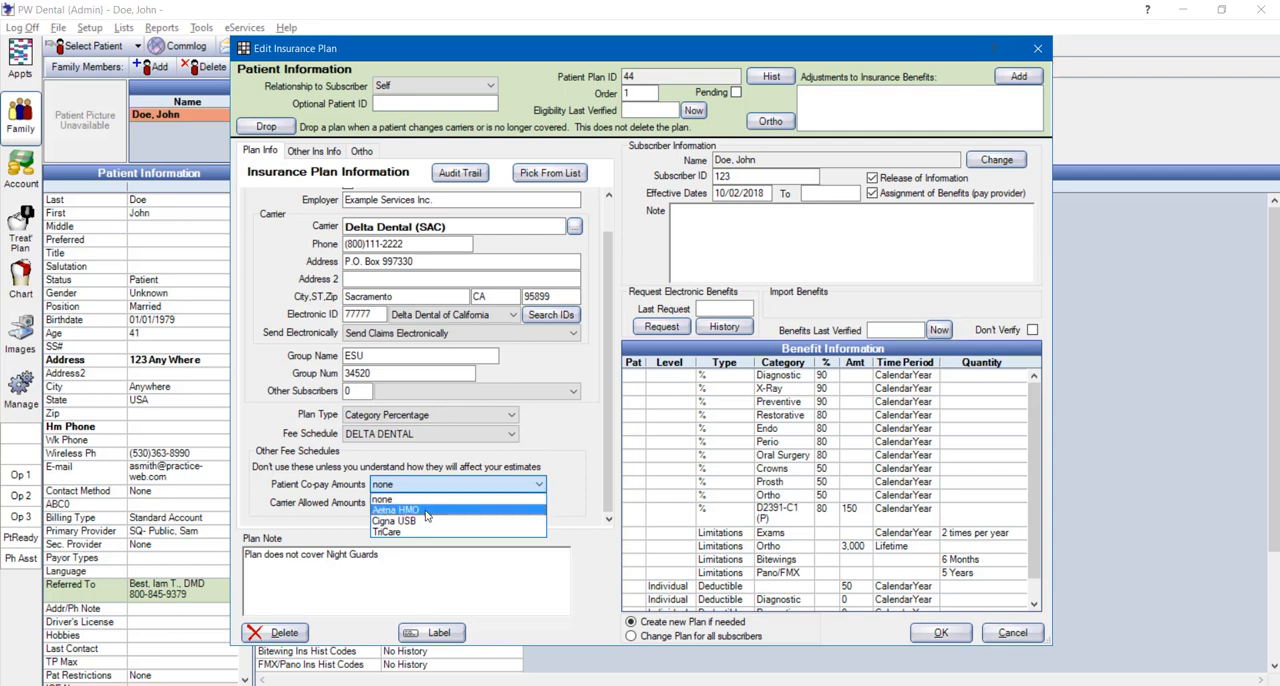
pyautogui.click(563, 463)
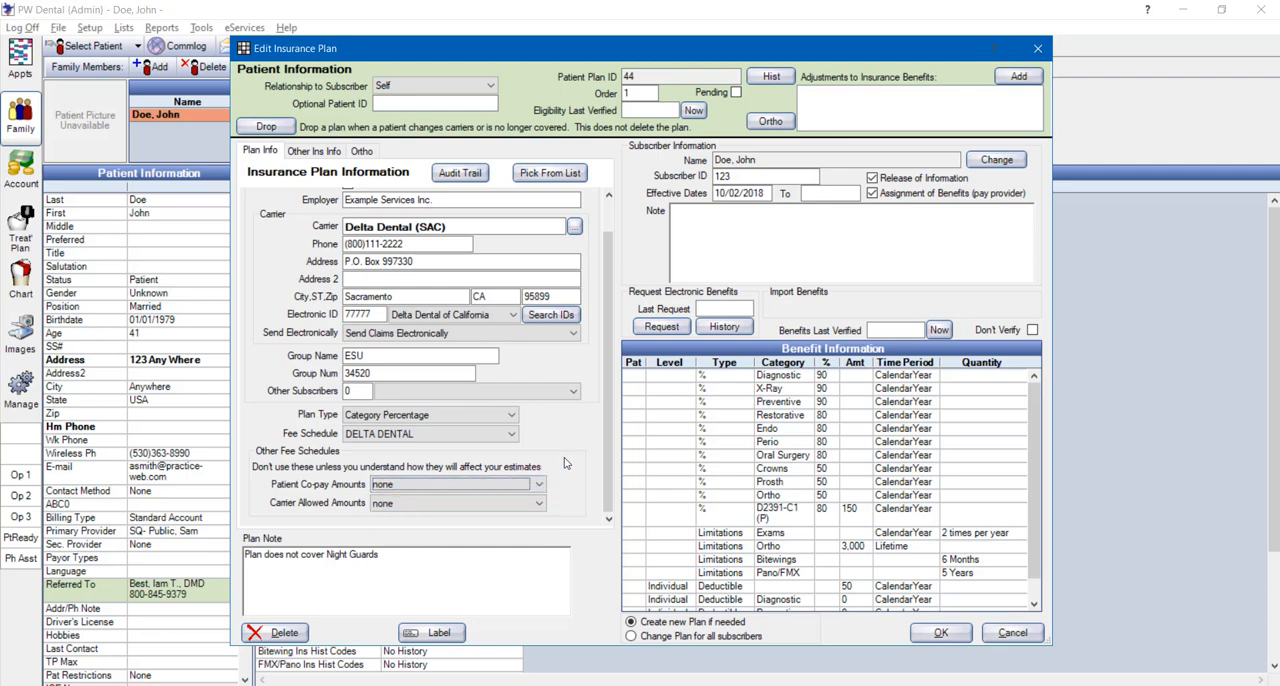
pyautogui.click(539, 504)
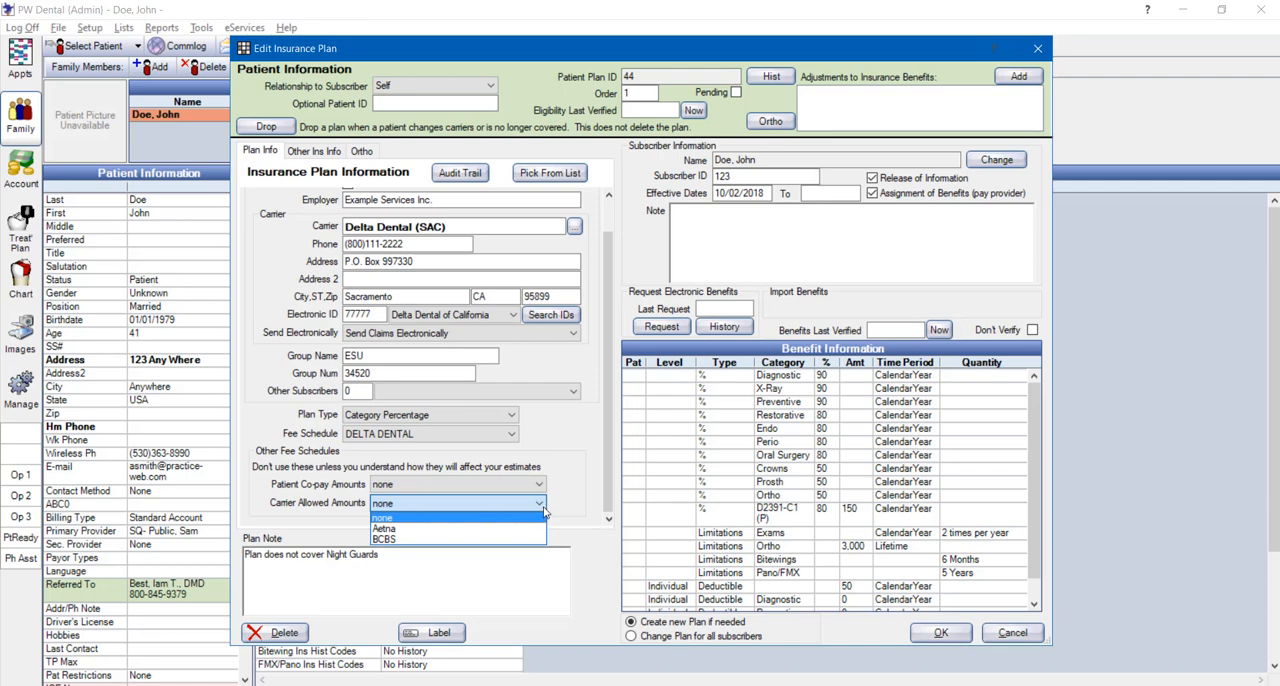
pyautogui.click(558, 491)
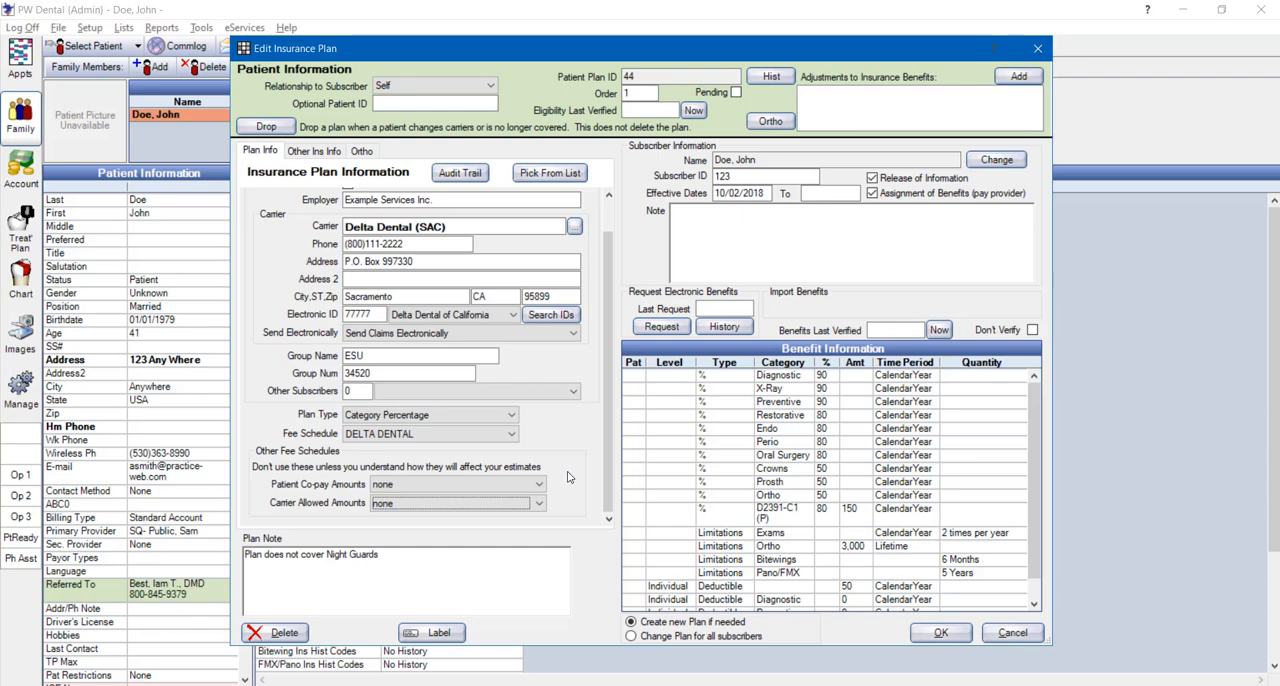
pyautogui.click(1012, 633)
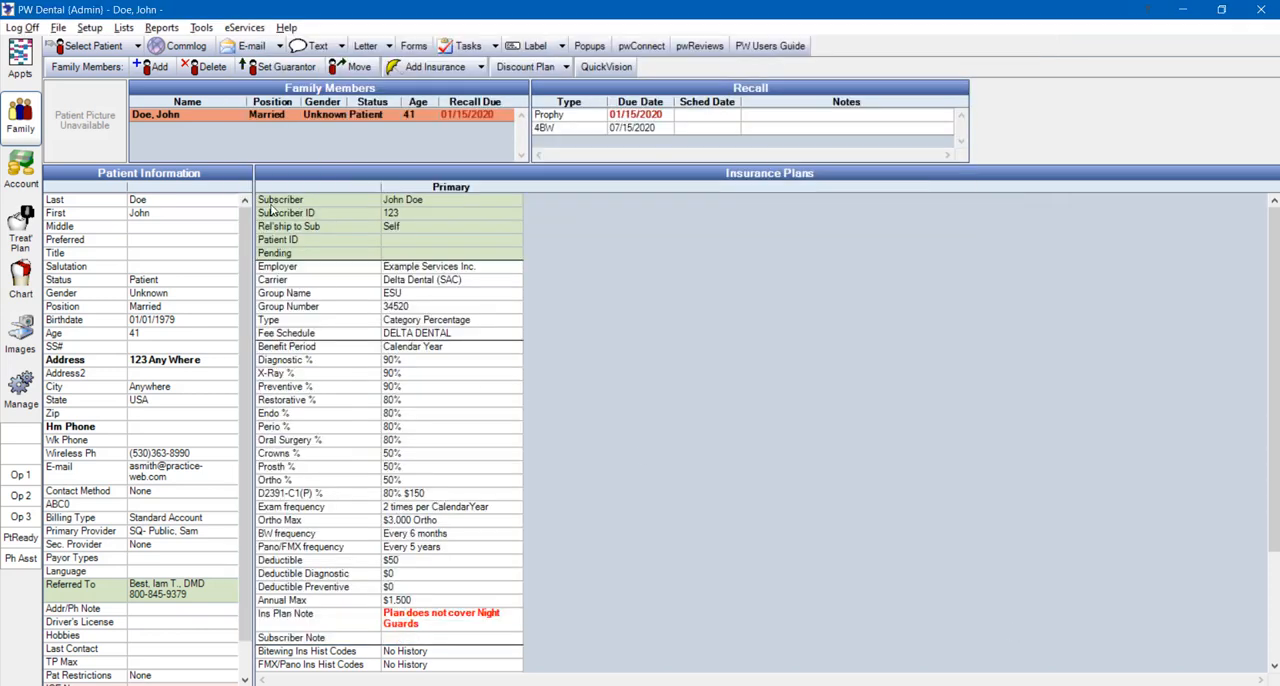
# Open the procedure codes list, compare DELTA DENTAL as Fee 2 with Standard/UCR, and reset Fee 2 to None
pyautogui.click(123, 28)
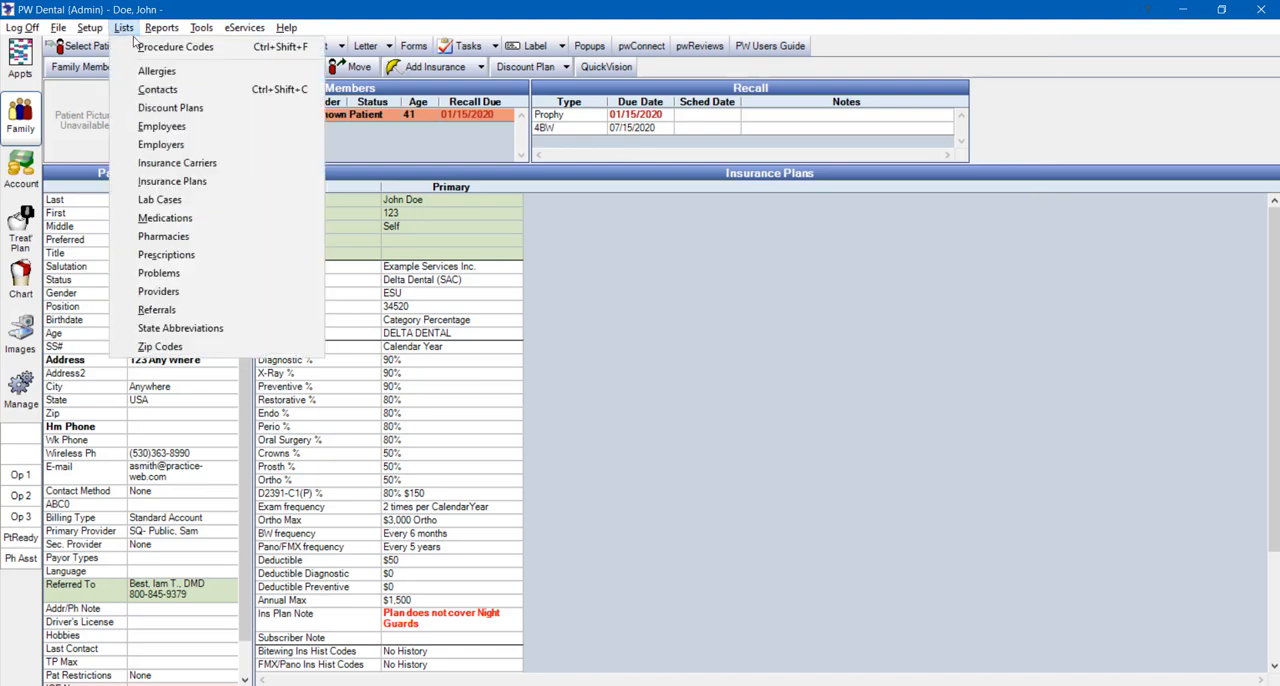
pyautogui.click(153, 48)
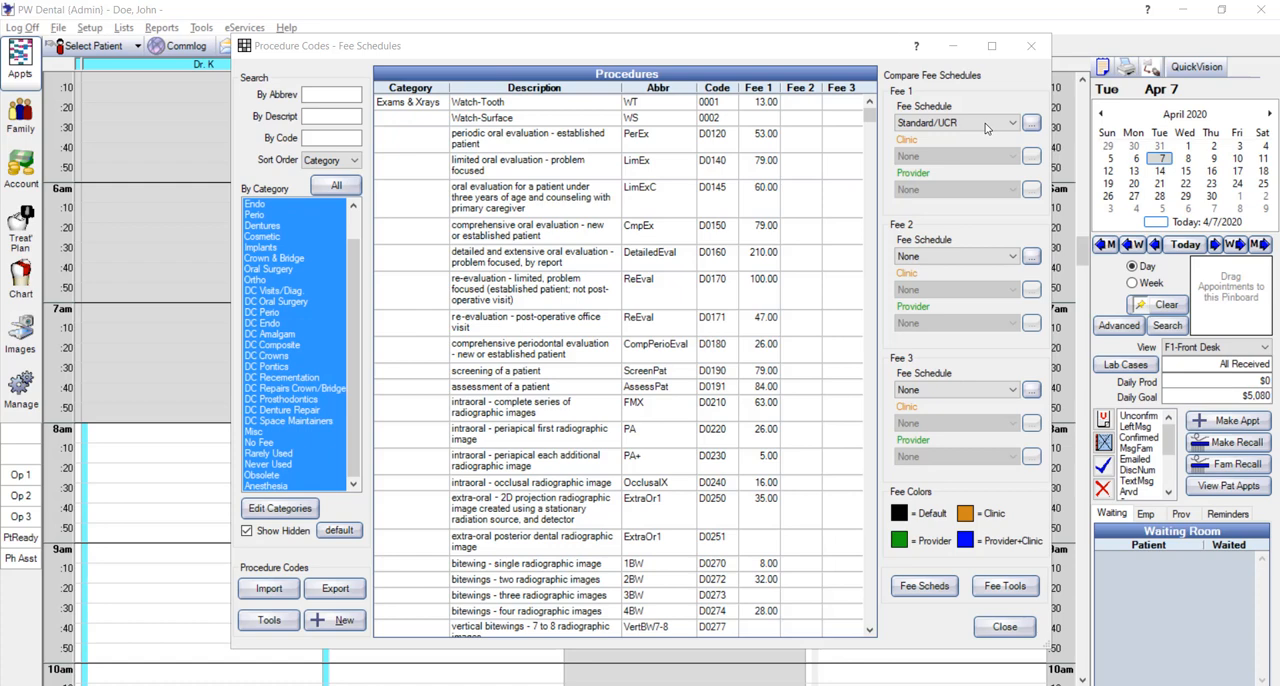
pyautogui.click(979, 257)
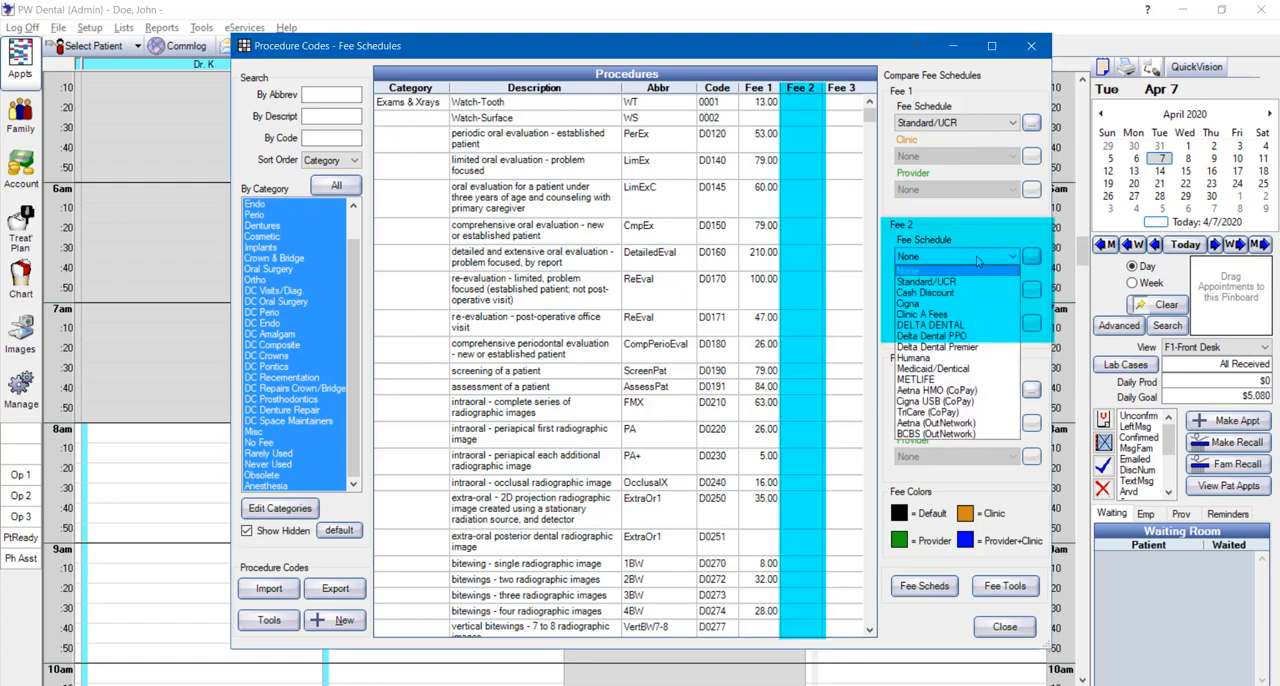
pyautogui.click(955, 325)
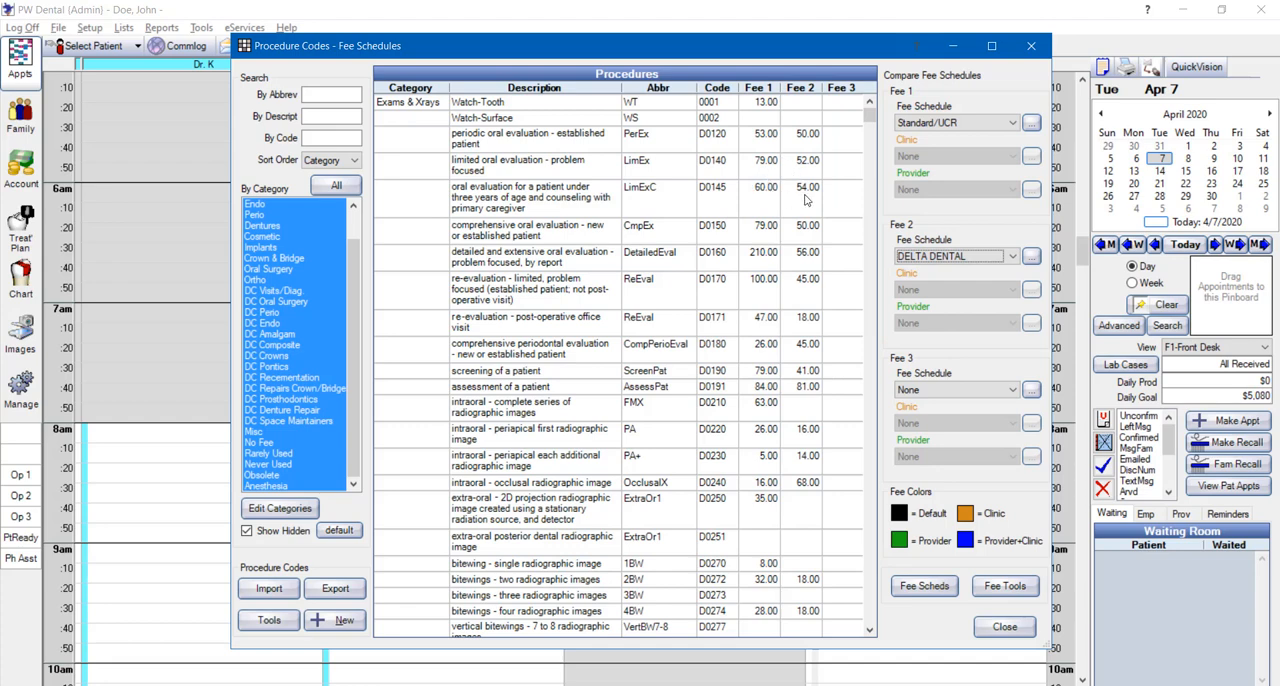
pyautogui.click(944, 258)
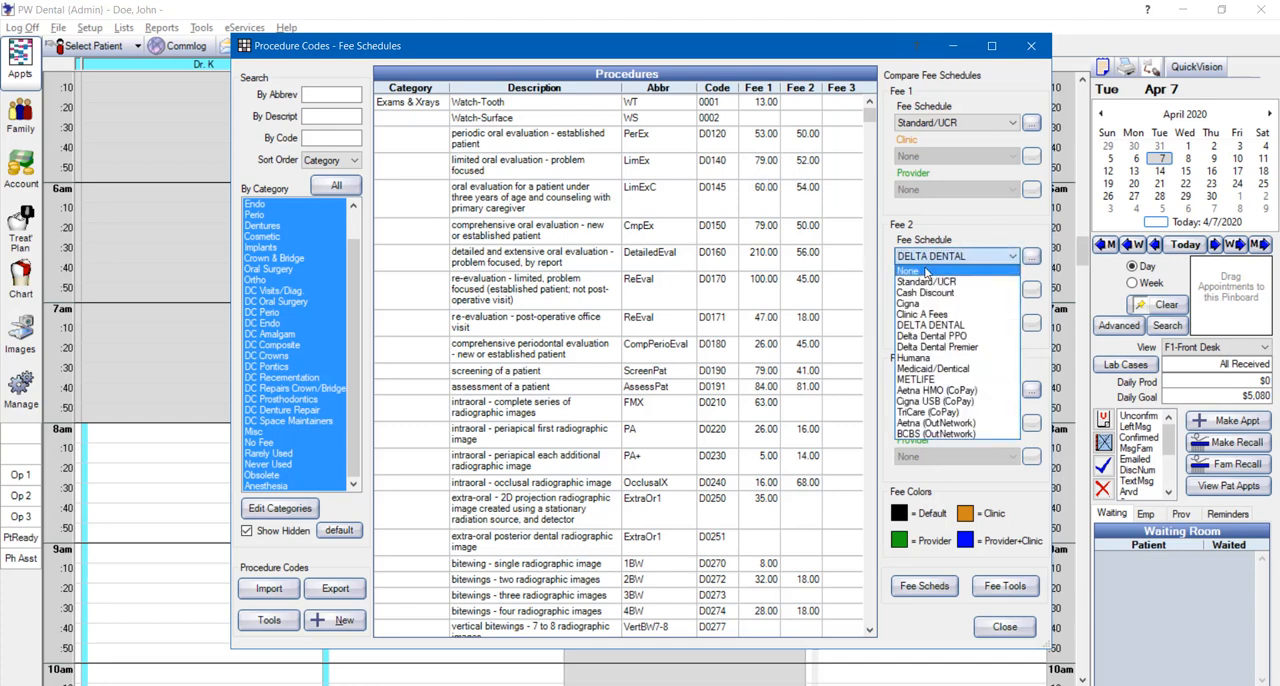
pyautogui.click(912, 273)
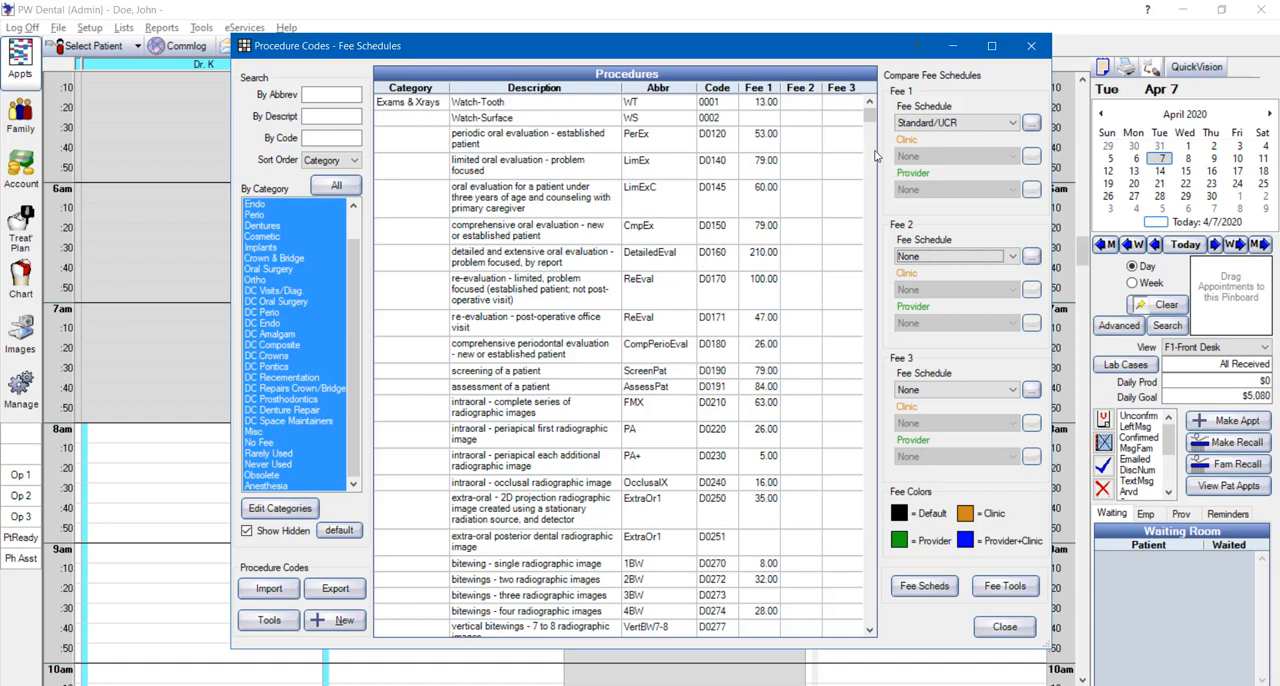
# Show the METLIFE fee schedule as Fee 1 and enter fees of 25 for D0120 and 30 for D0140
pyautogui.click(942, 128)
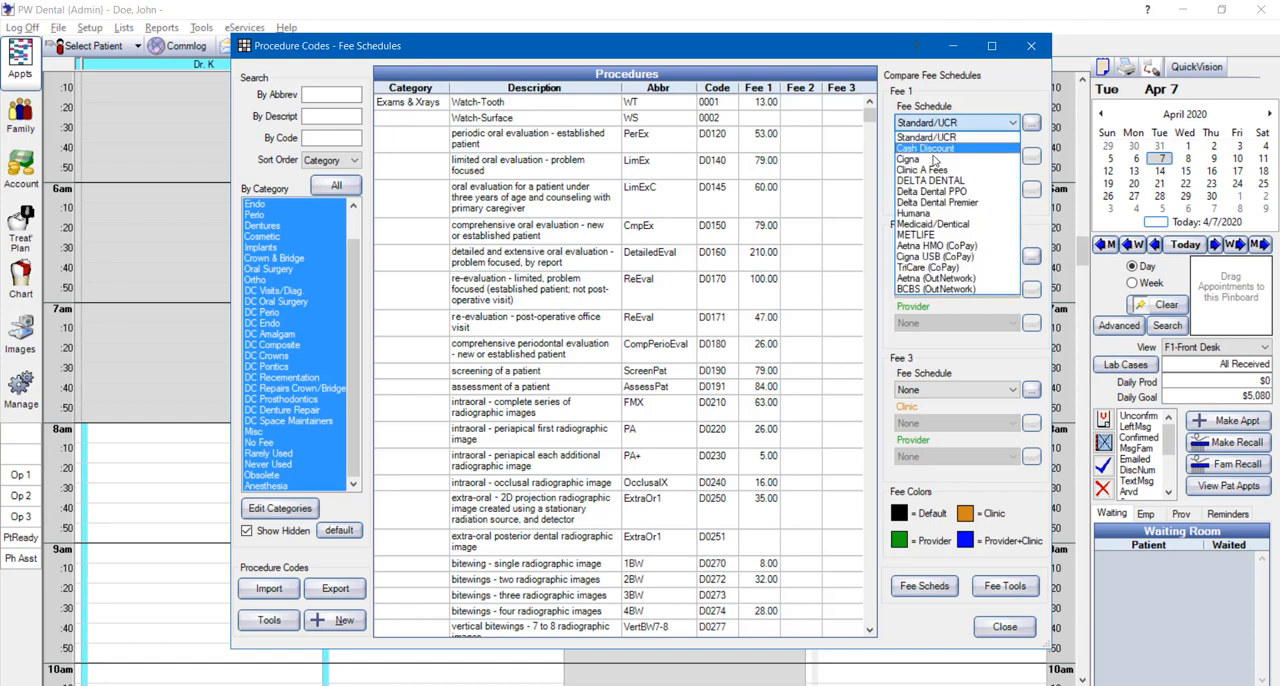
pyautogui.click(932, 236)
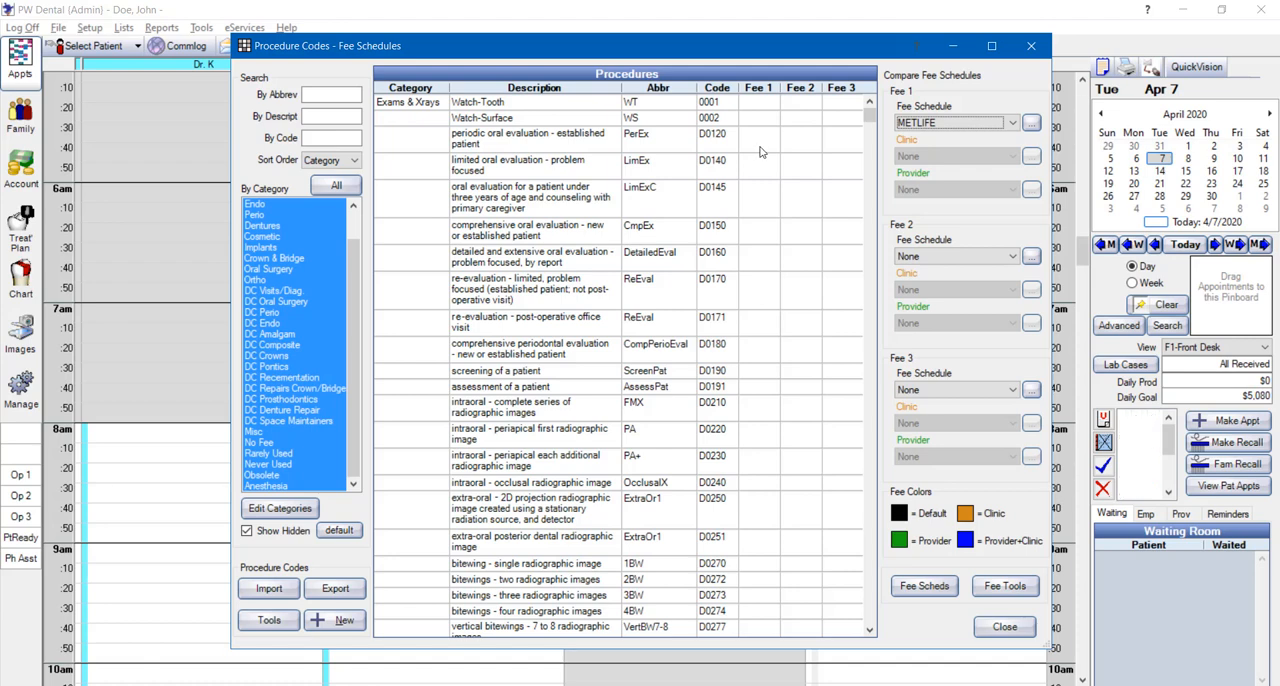
pyautogui.click(760, 145)
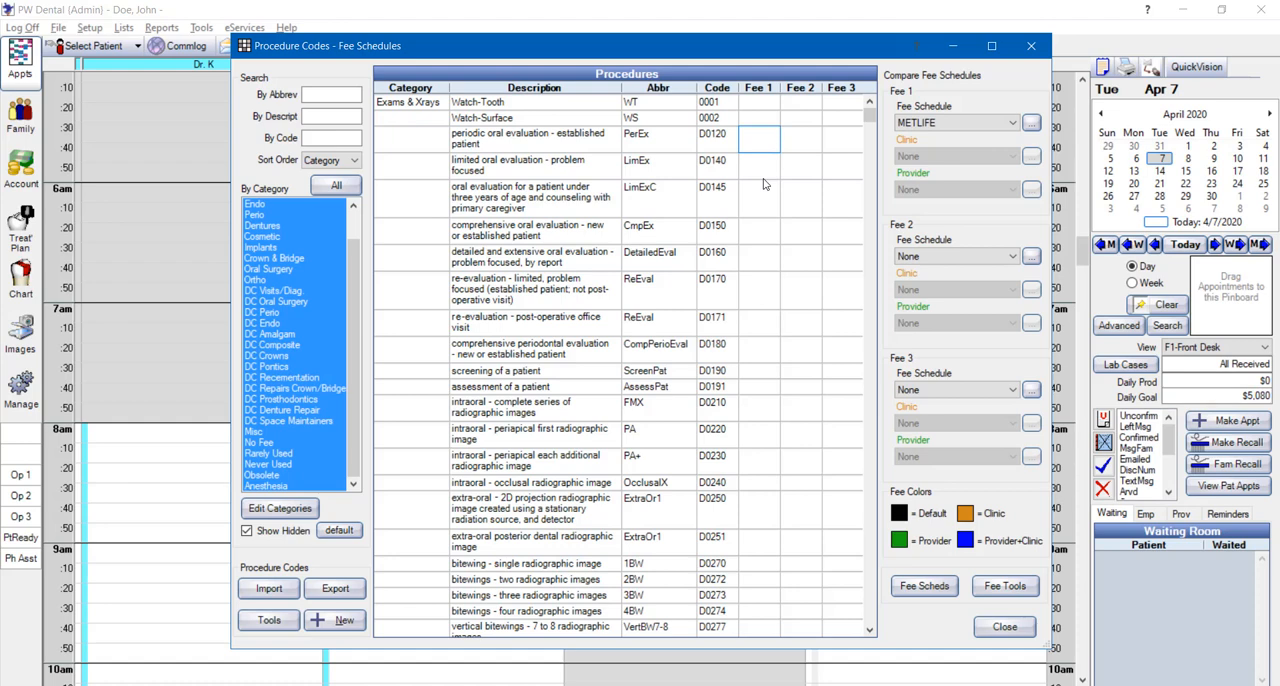
pyautogui.write('25')
pyautogui.press('Return')
pyautogui.write('30')
pyautogui.press('Return')
# Return to procedure D0140 in the METLIFE fee schedule and set its fee to 25
pyautogui.press('Up')
pyautogui.write('25')
pyautogui.press('Up')
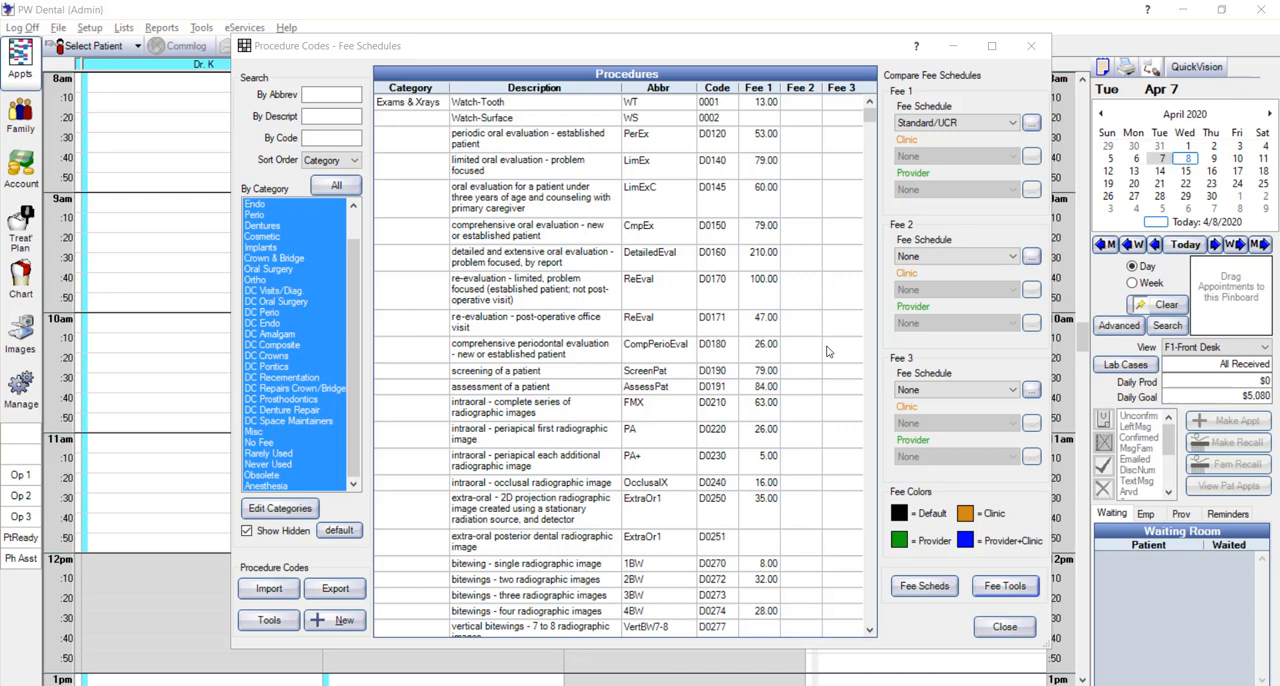
# Add a fee schedule of type Normal named UCR 2019, leaving Use Global Fees enabled
pyautogui.click(995, 590)
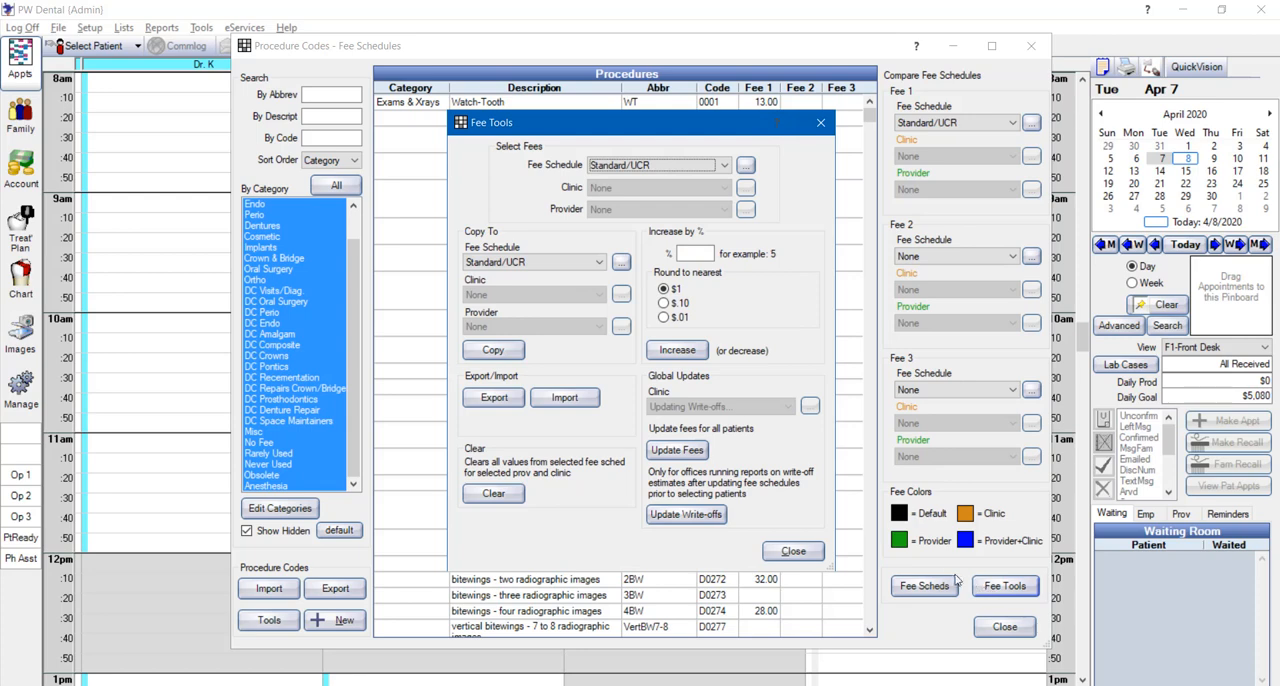
pyautogui.click(801, 550)
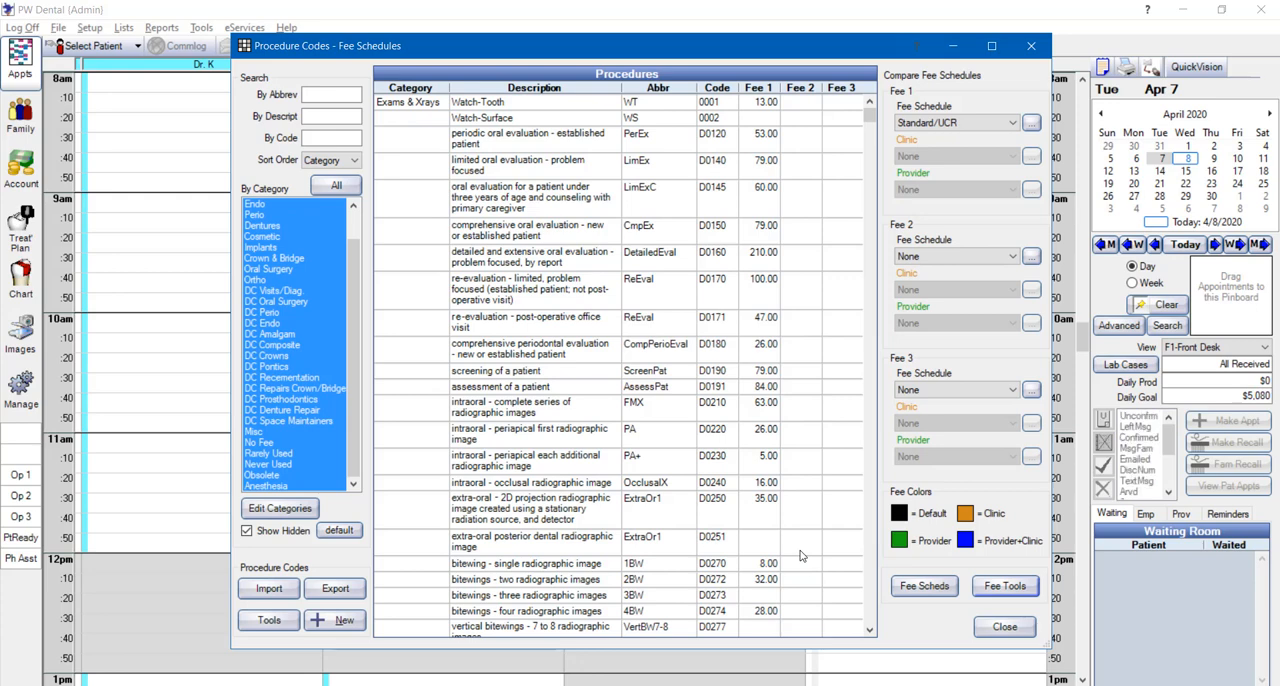
pyautogui.click(917, 593)
pyautogui.click(736, 415)
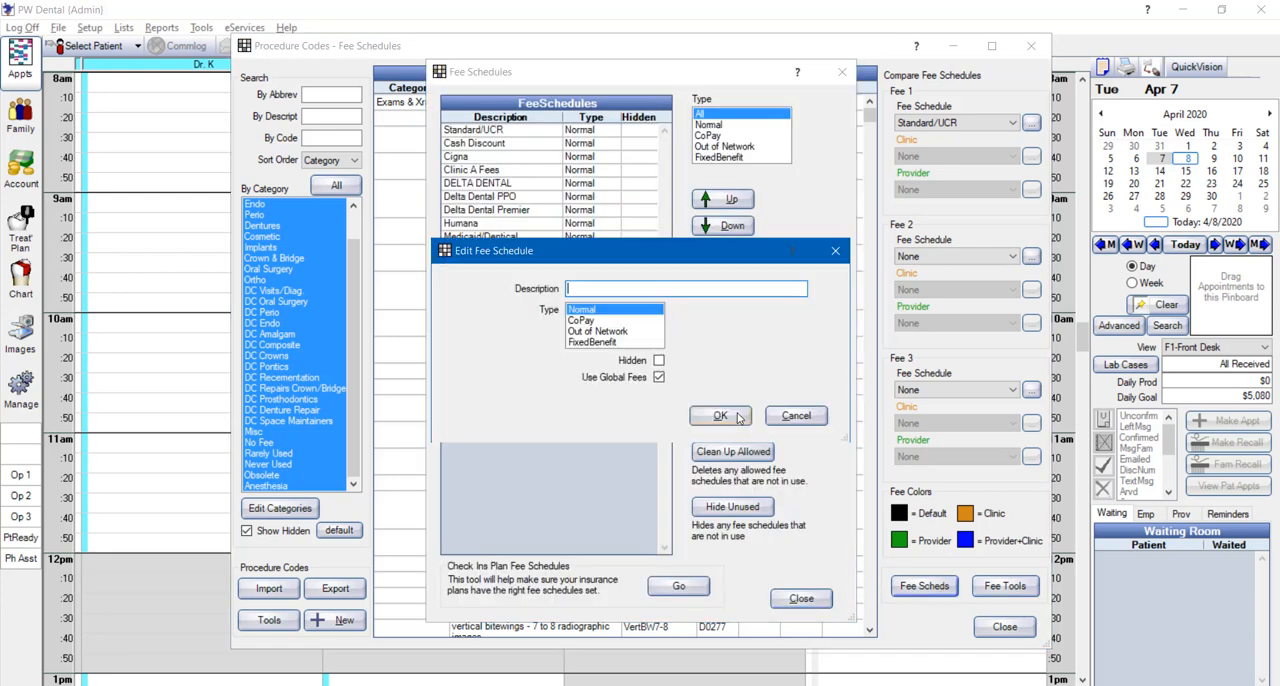
pyautogui.write('UCR 2015')
pyautogui.click(720, 416)
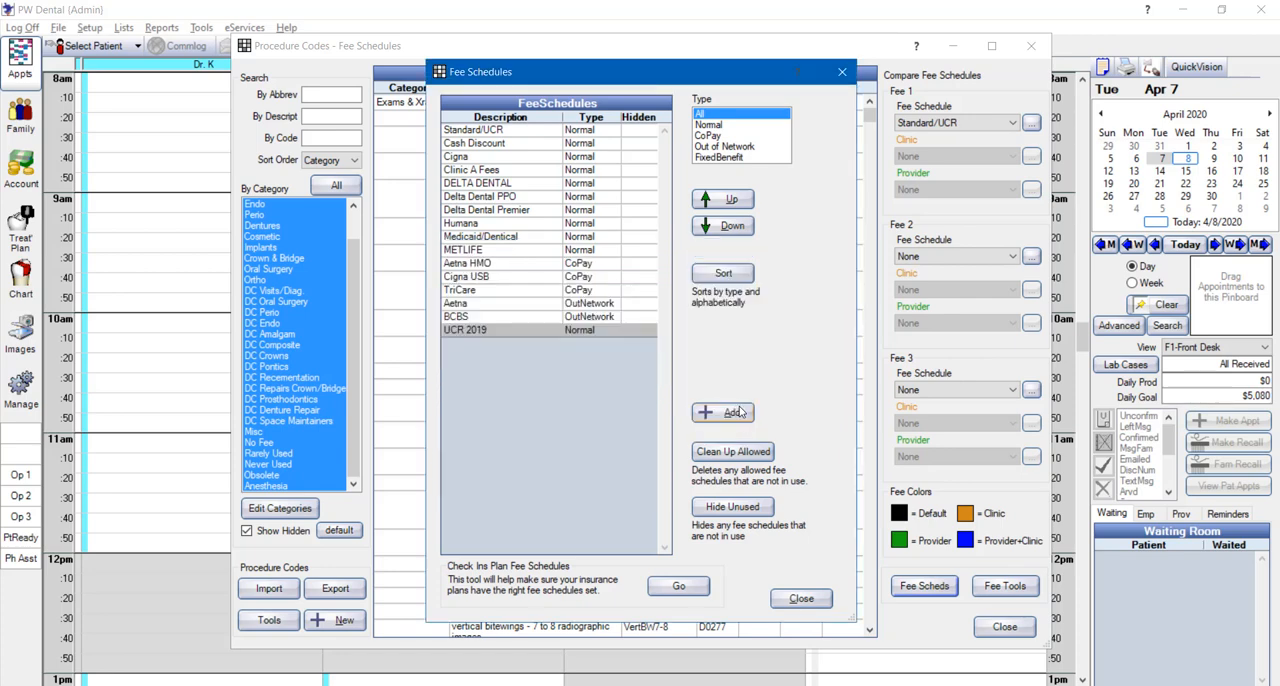
pyautogui.click(801, 598)
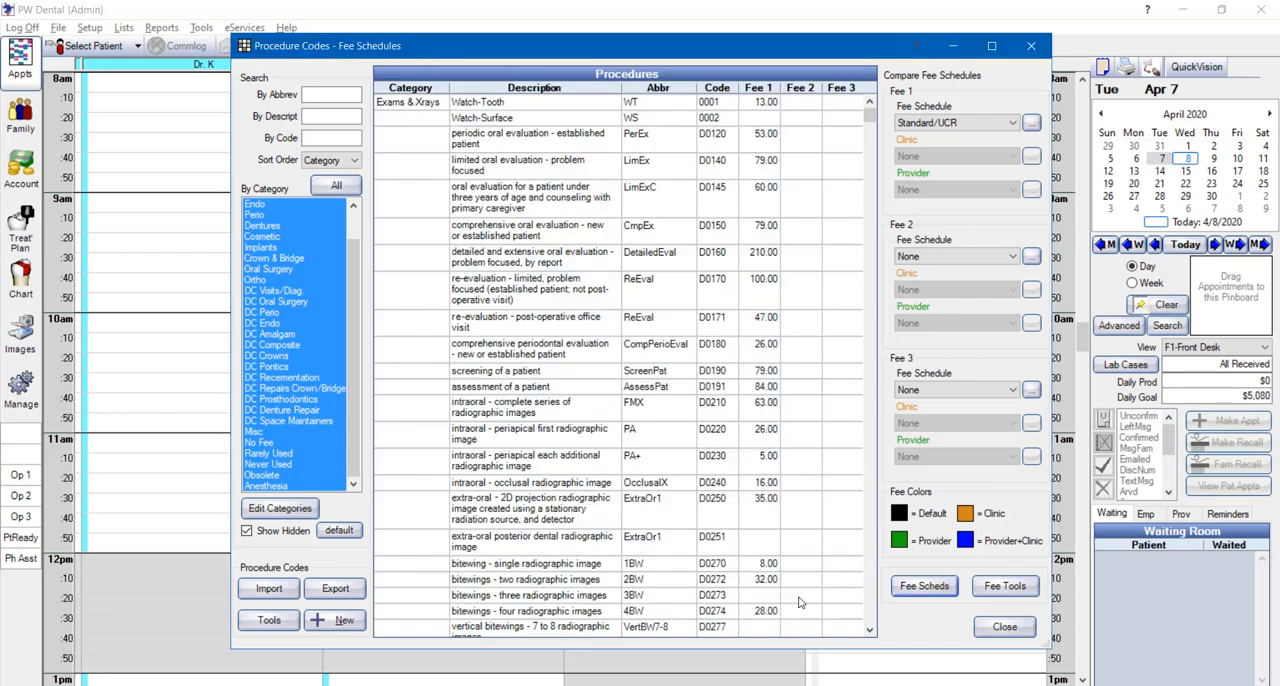
# Copy all fees from the Standard/UCR schedule into the UCR 2019 schedule with the fee tools
pyautogui.click(1005, 586)
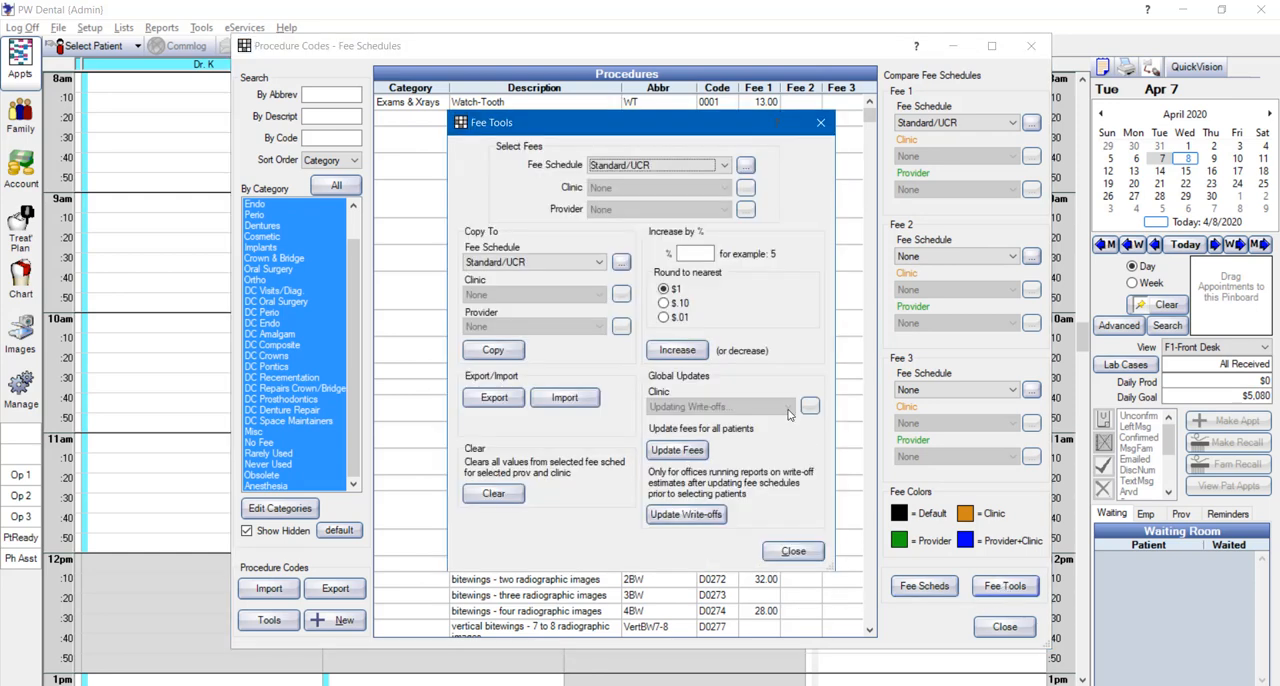
pyautogui.click(723, 168)
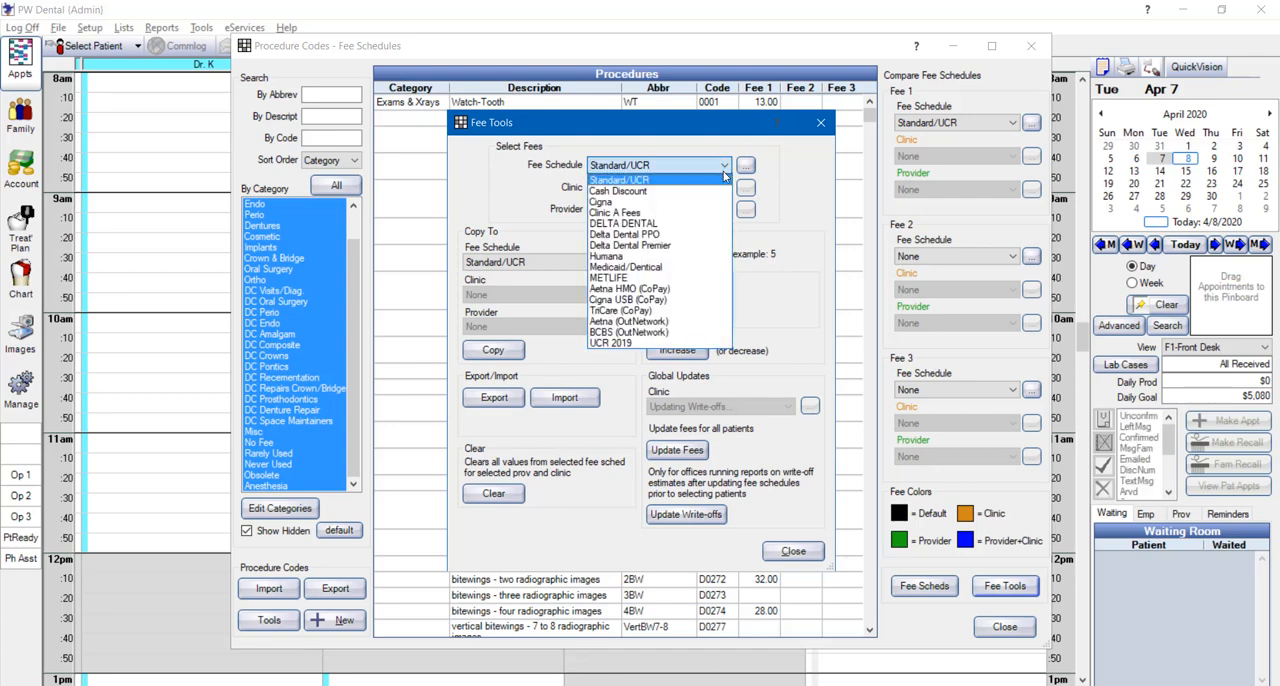
pyautogui.click(720, 168)
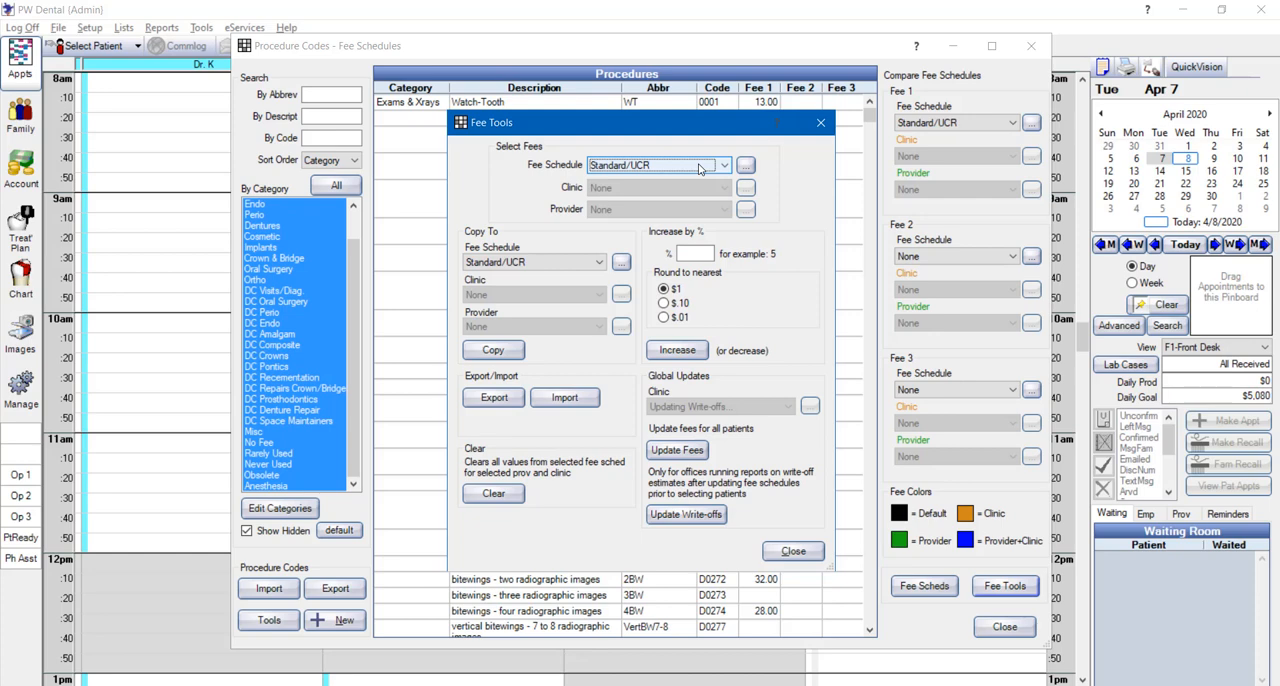
pyautogui.click(557, 266)
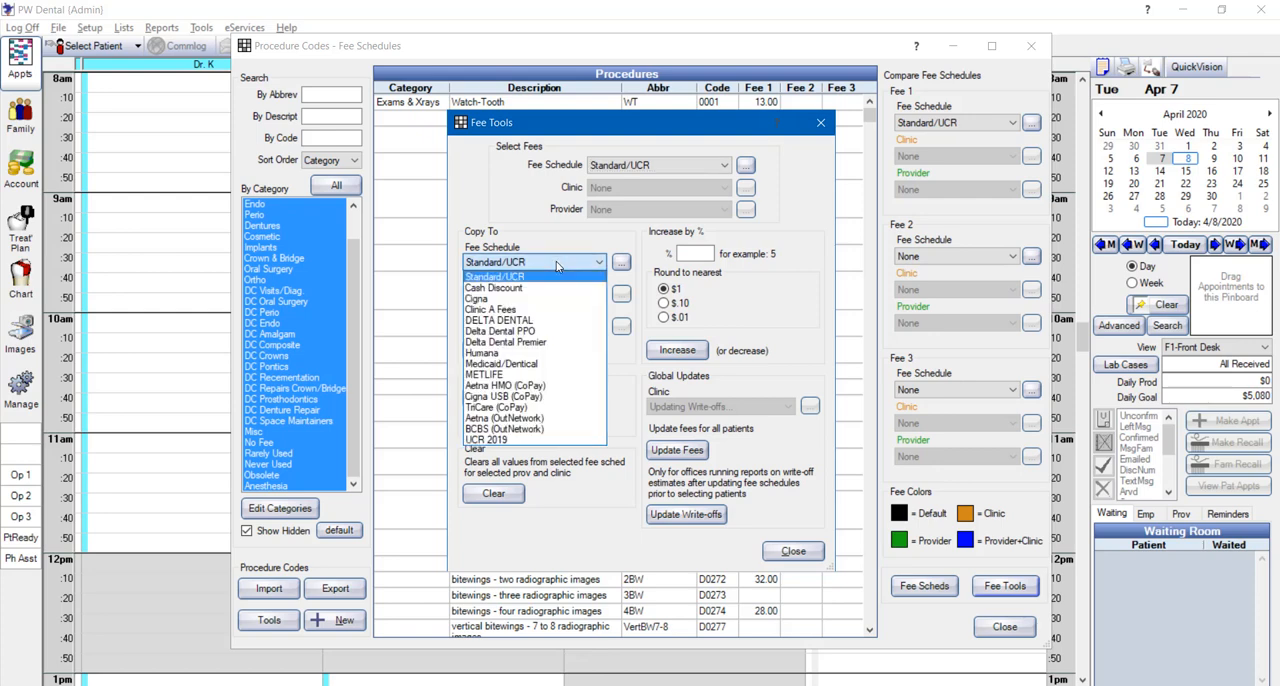
pyautogui.click(491, 443)
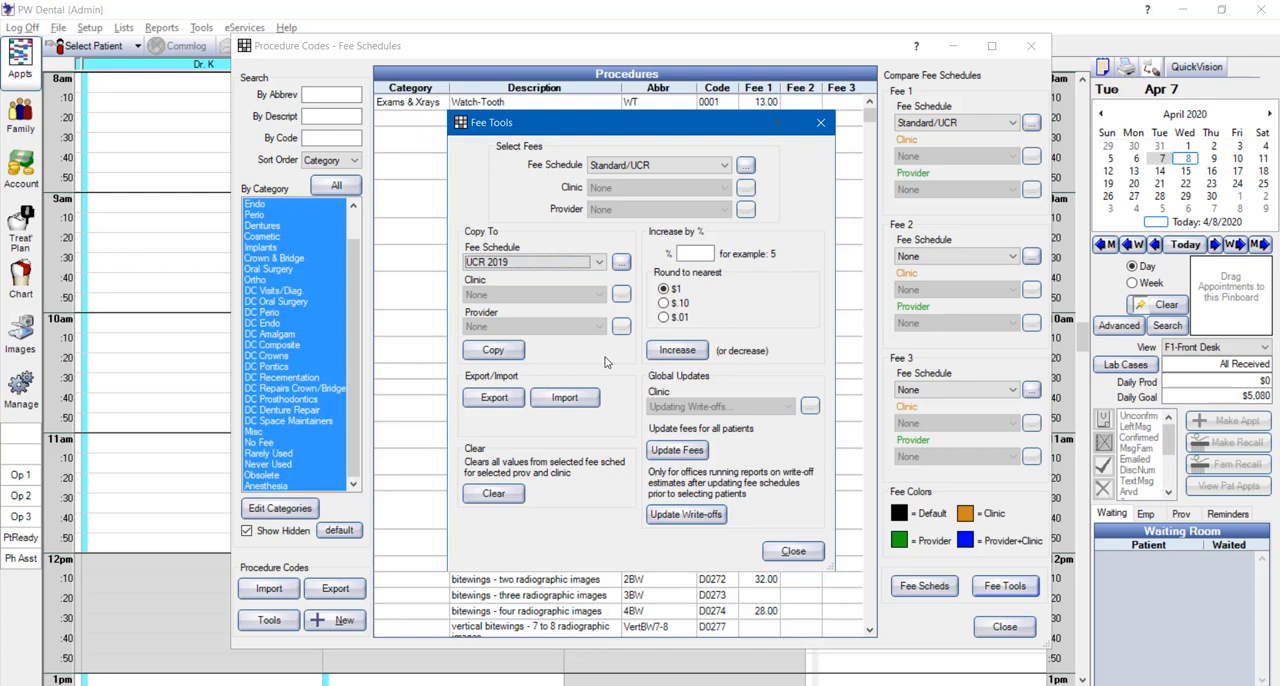
pyautogui.click(506, 356)
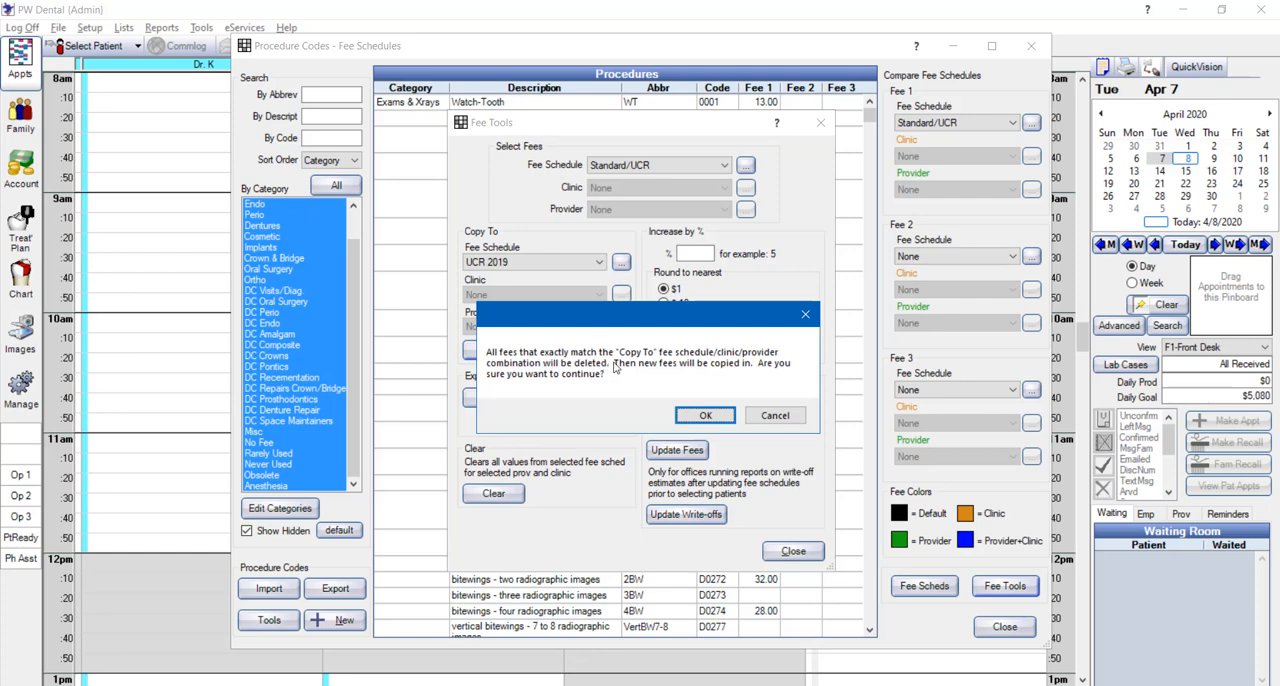
pyautogui.click(705, 416)
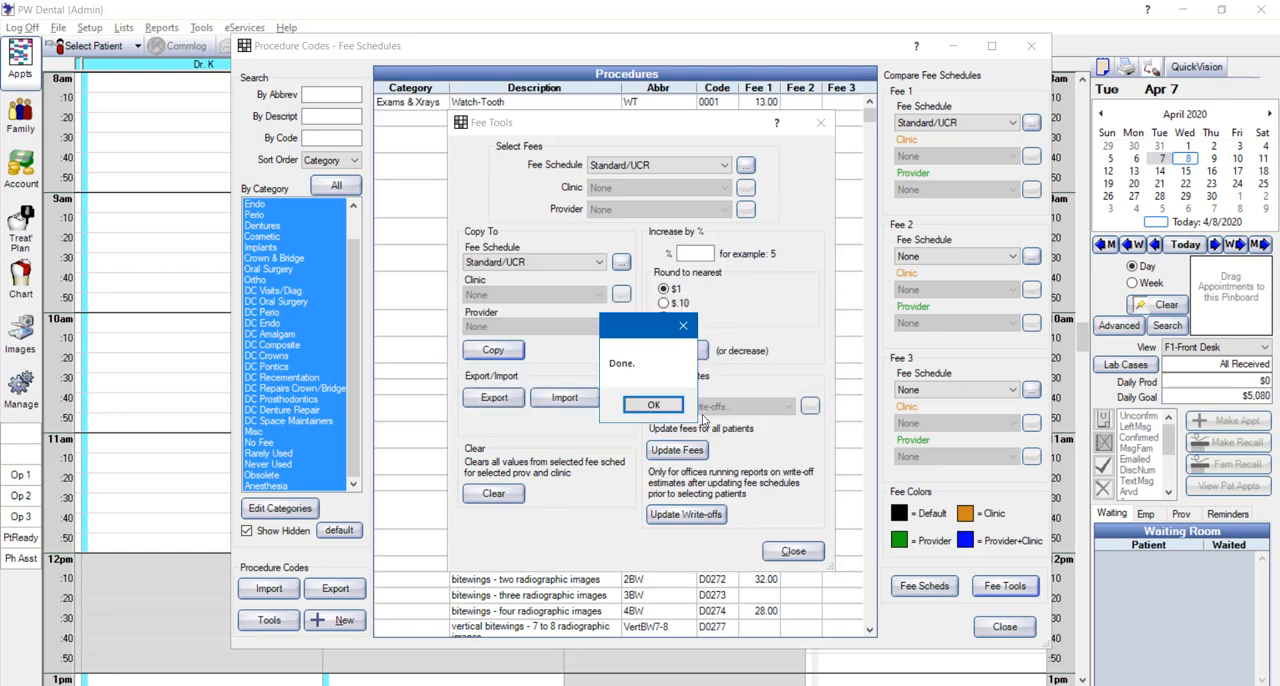
pyautogui.click(653, 405)
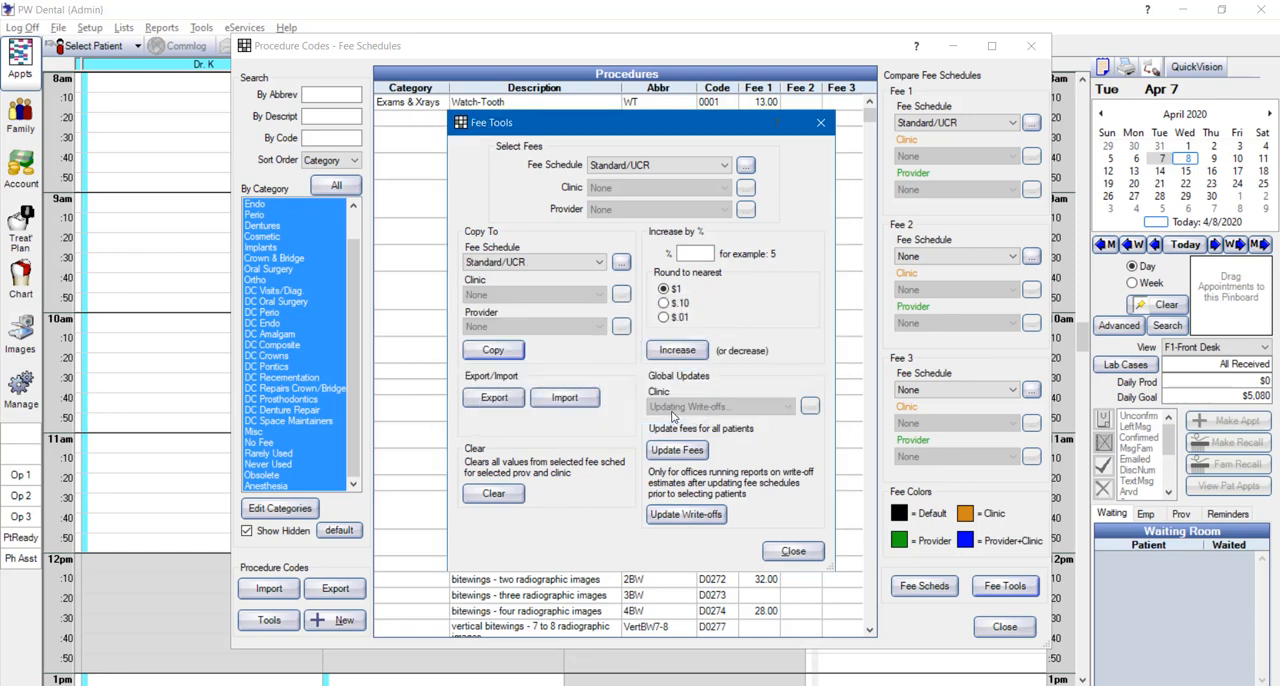
pyautogui.click(791, 552)
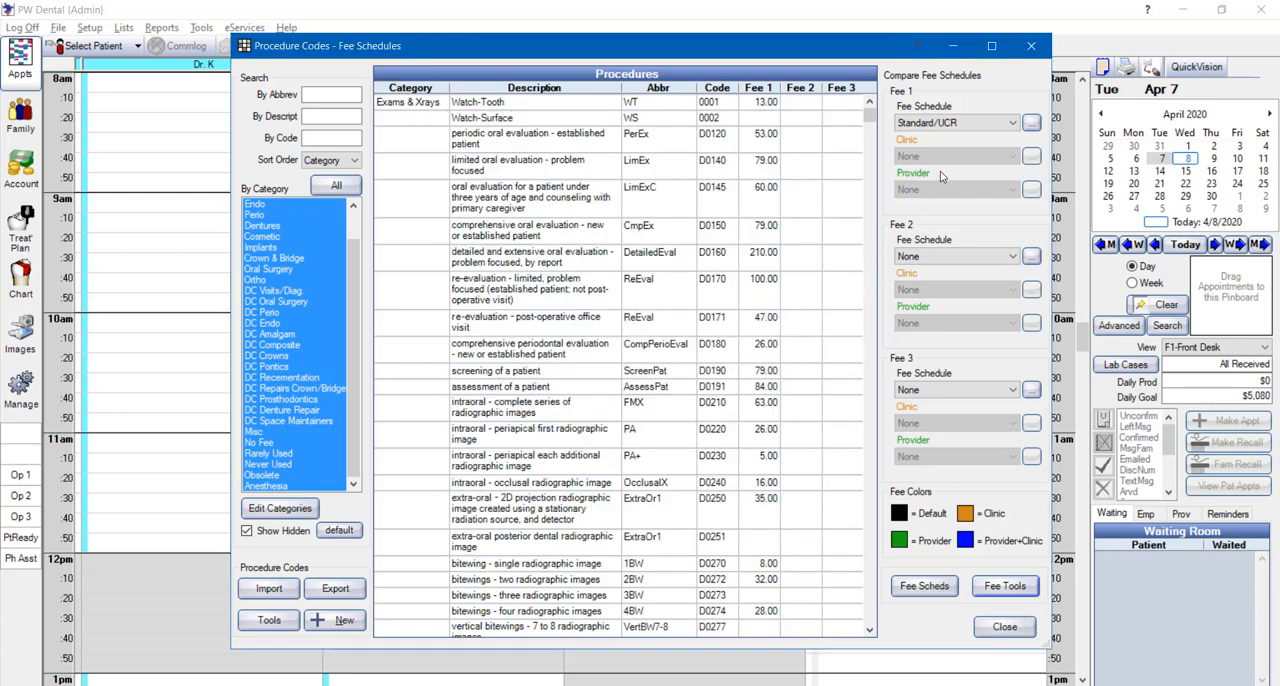
# Show the UCR 2019 fee schedule as Fee 2 for comparison with Standard/UCR
pyautogui.click(950, 258)
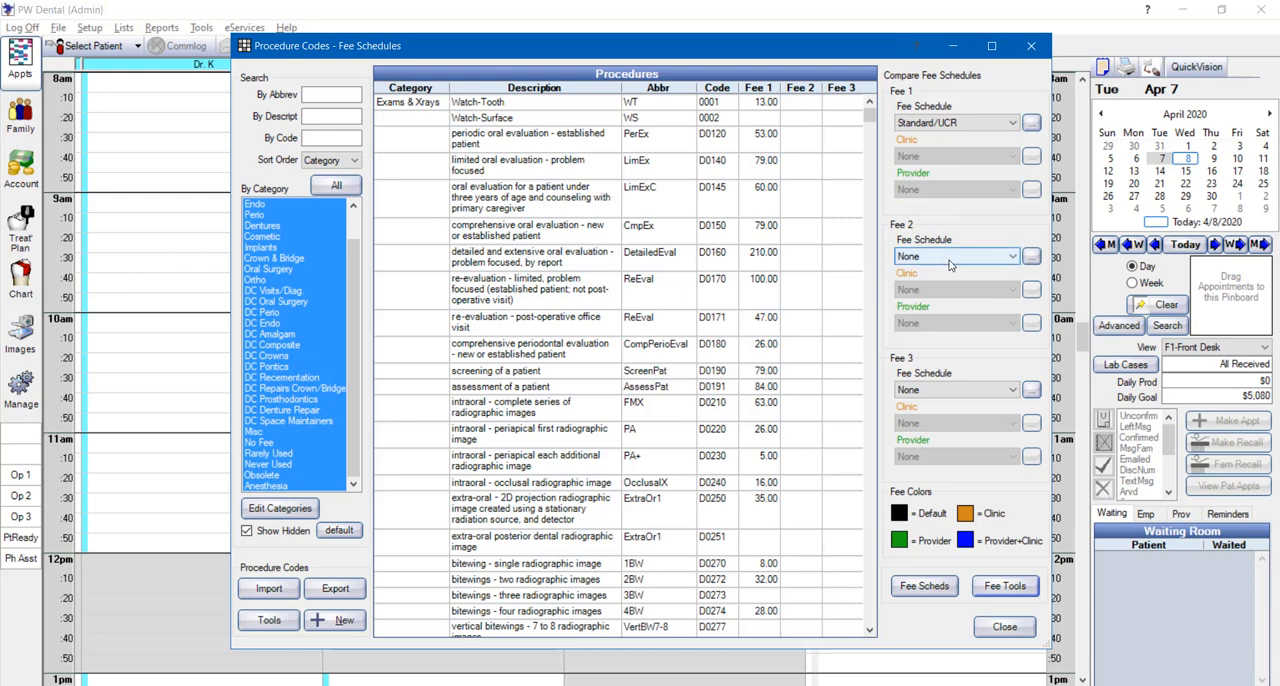
pyautogui.click(950, 262)
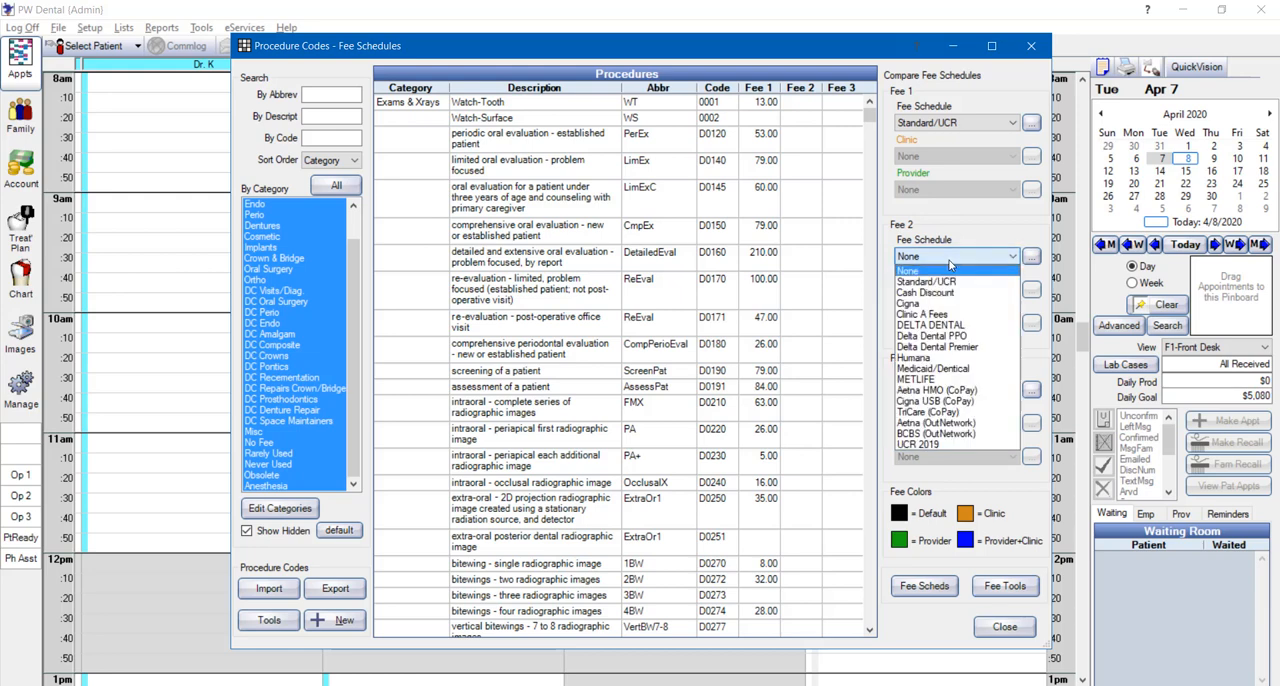
pyautogui.click(924, 446)
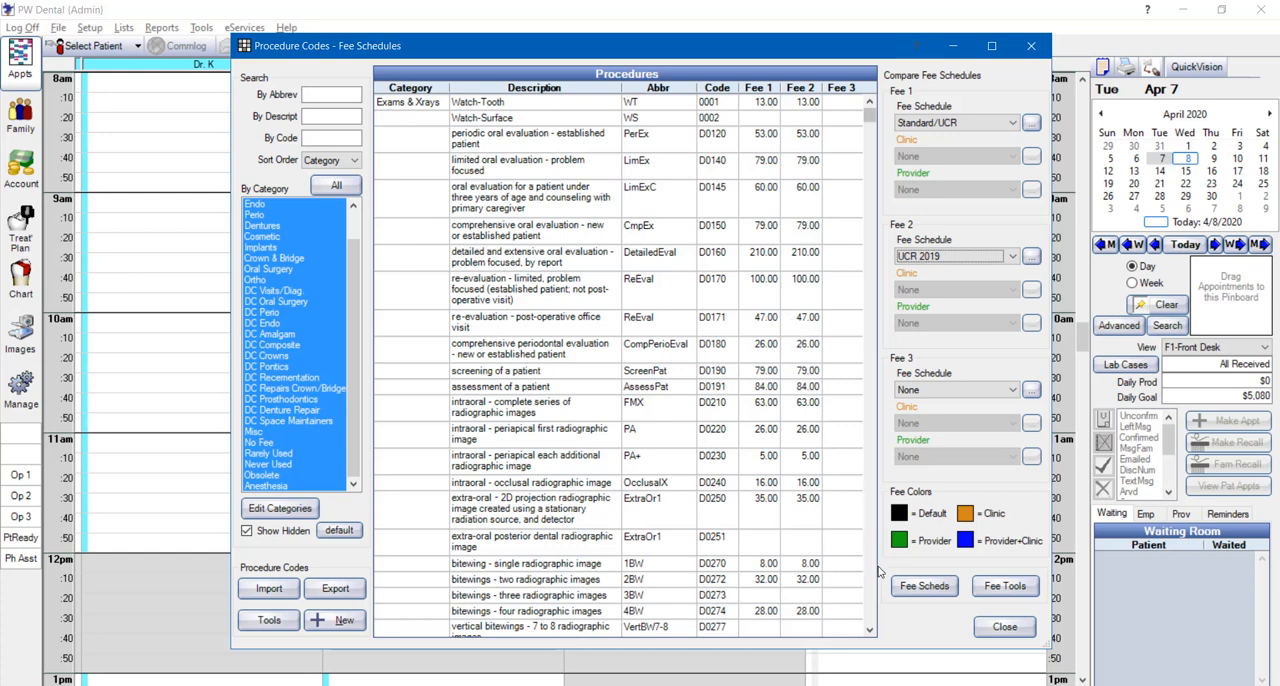
# Examine the edit options of the UCR 2019 fee schedule, including Use Global Fees, and leave without saving
pyautogui.click(901, 587)
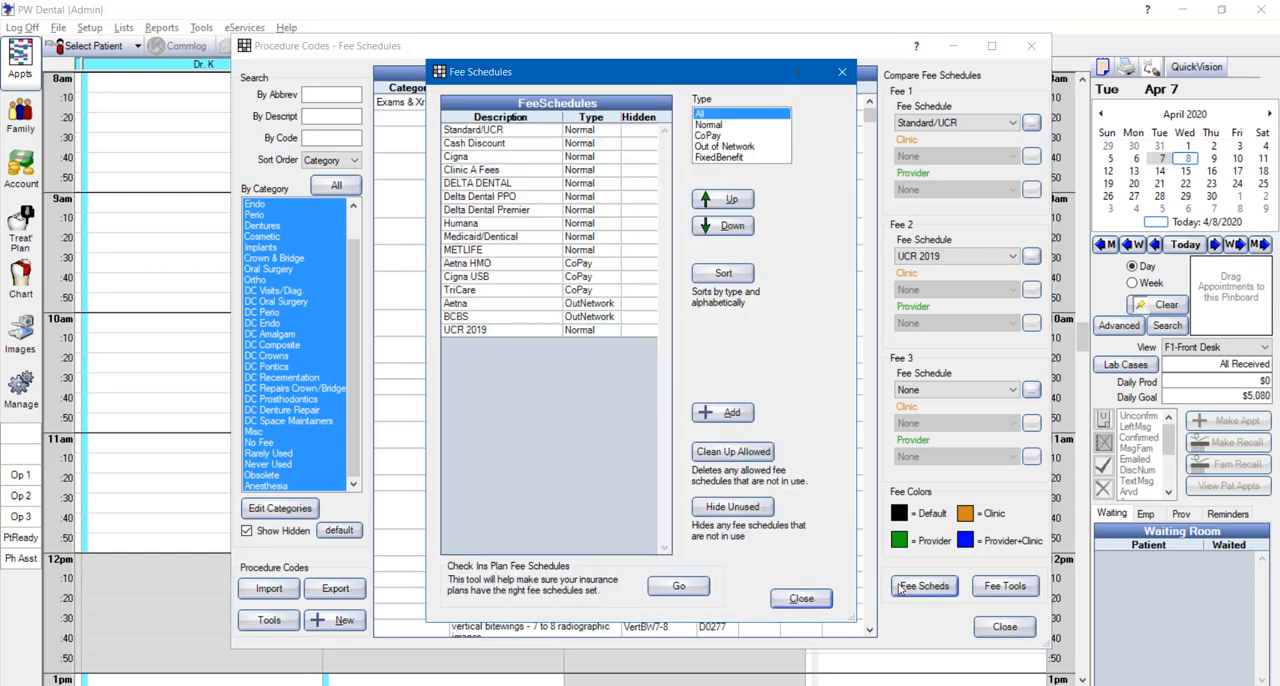
pyautogui.doubleClick(545, 331)
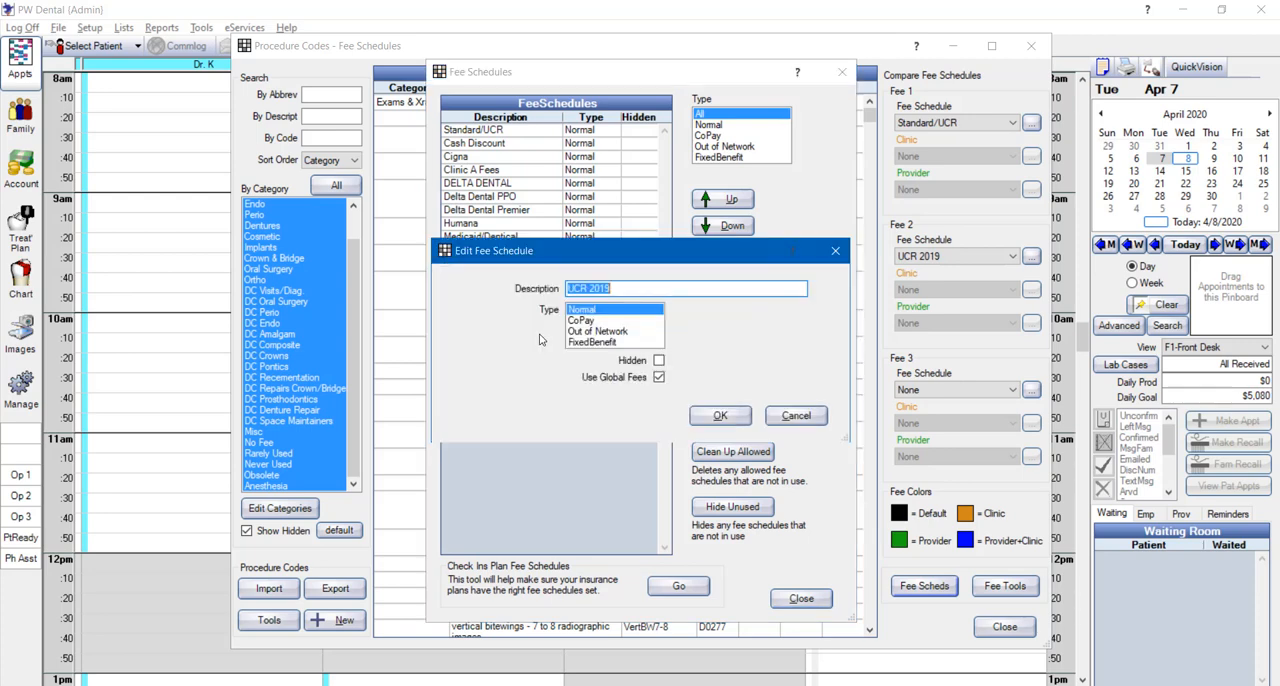
pyautogui.click(658, 377)
pyautogui.click(790, 418)
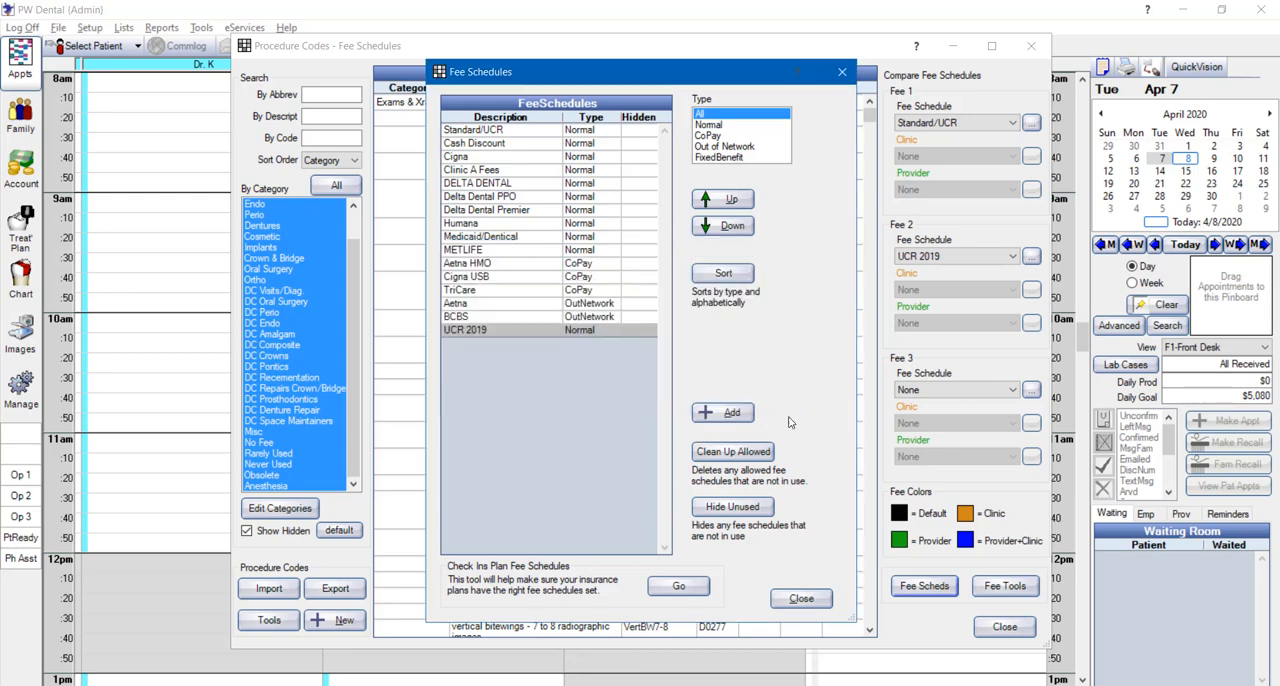
pyautogui.click(801, 599)
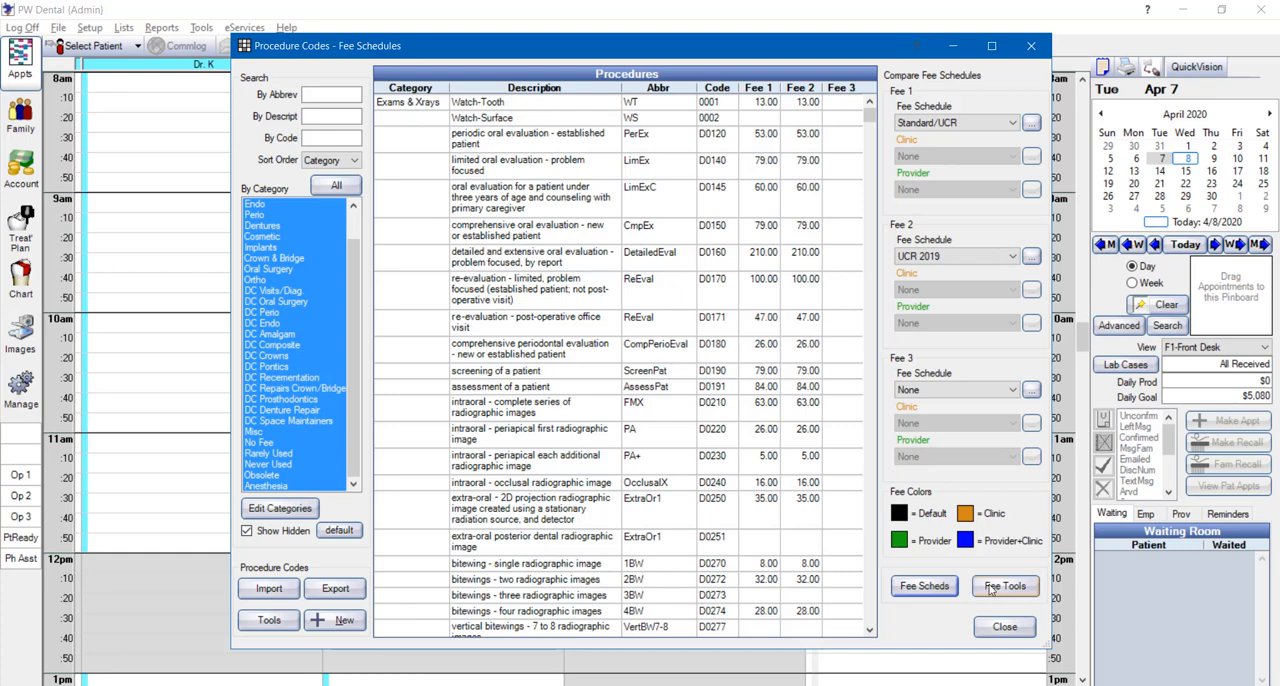
# Increase all Standard/UCR fees by 5 percent, rounded to the nearest $1, and return to the procedure list
pyautogui.click(1003, 586)
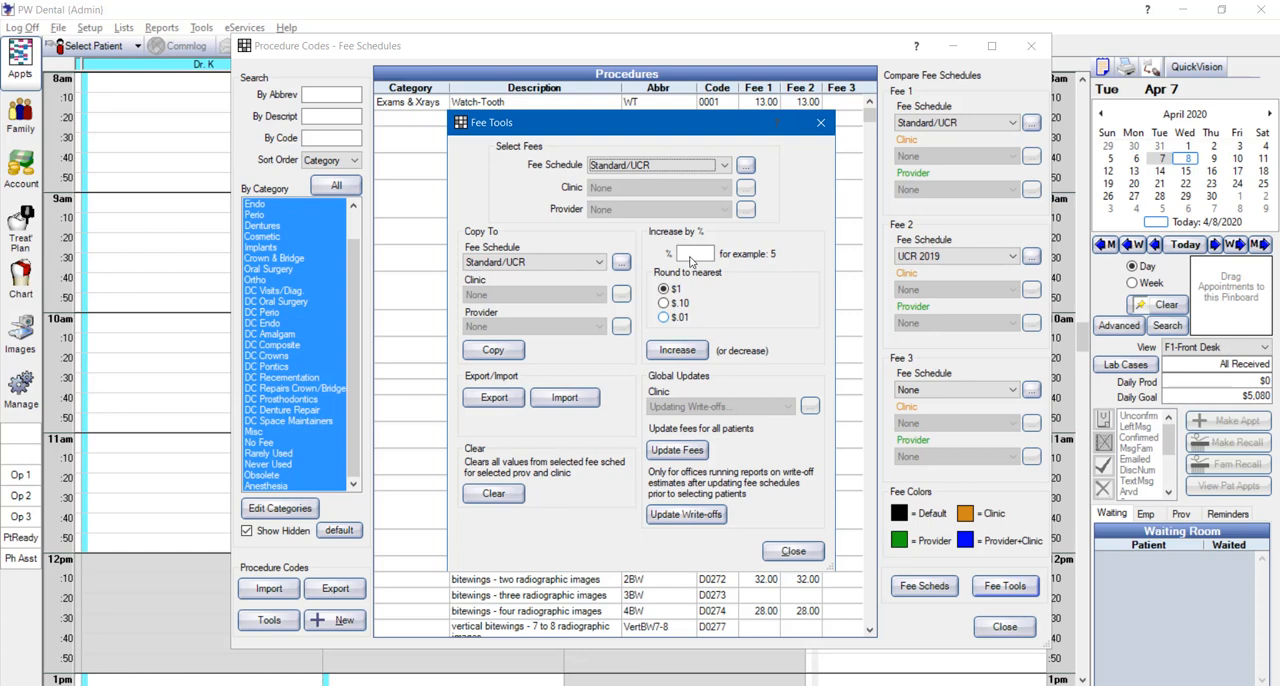
pyautogui.click(684, 257)
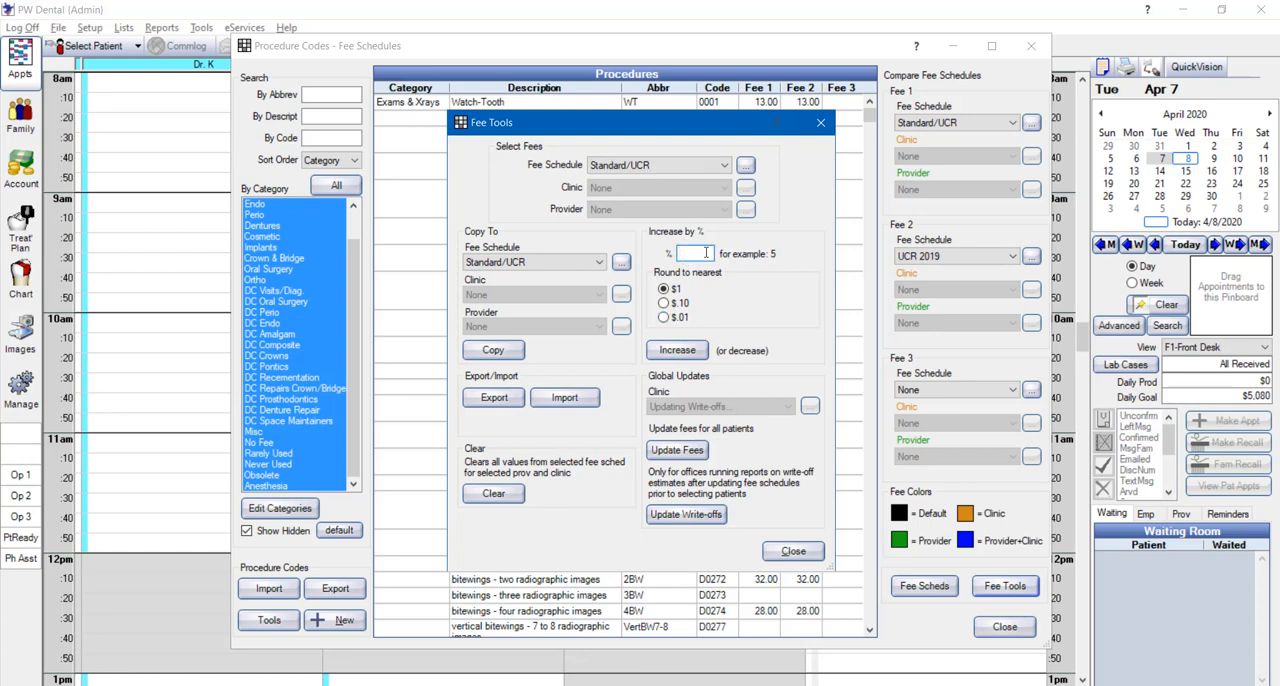
pyautogui.write('5')
pyautogui.click(677, 350)
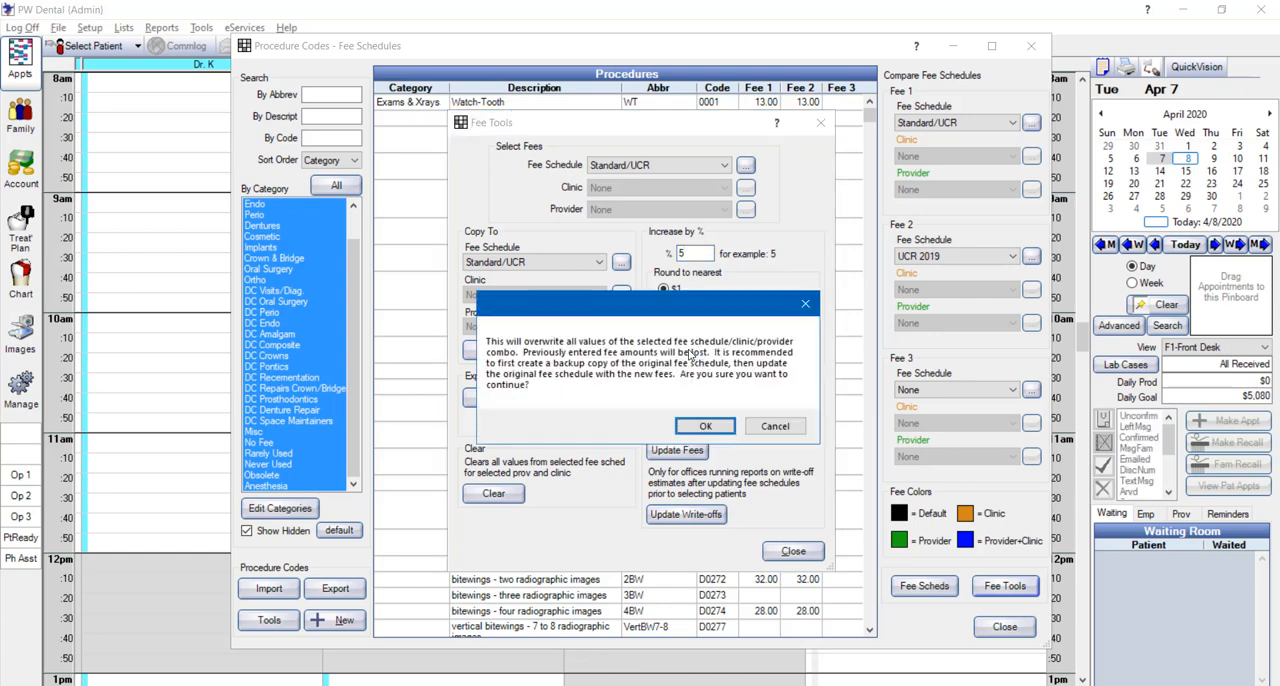
pyautogui.click(705, 426)
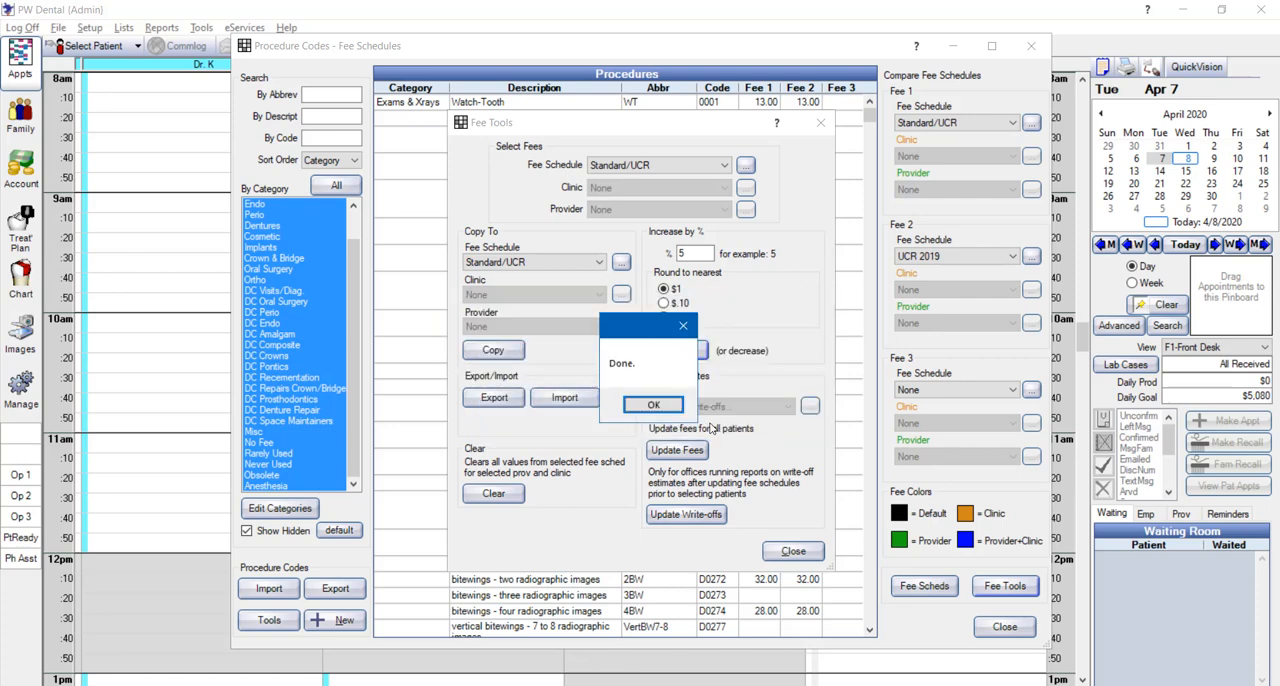
pyautogui.click(672, 407)
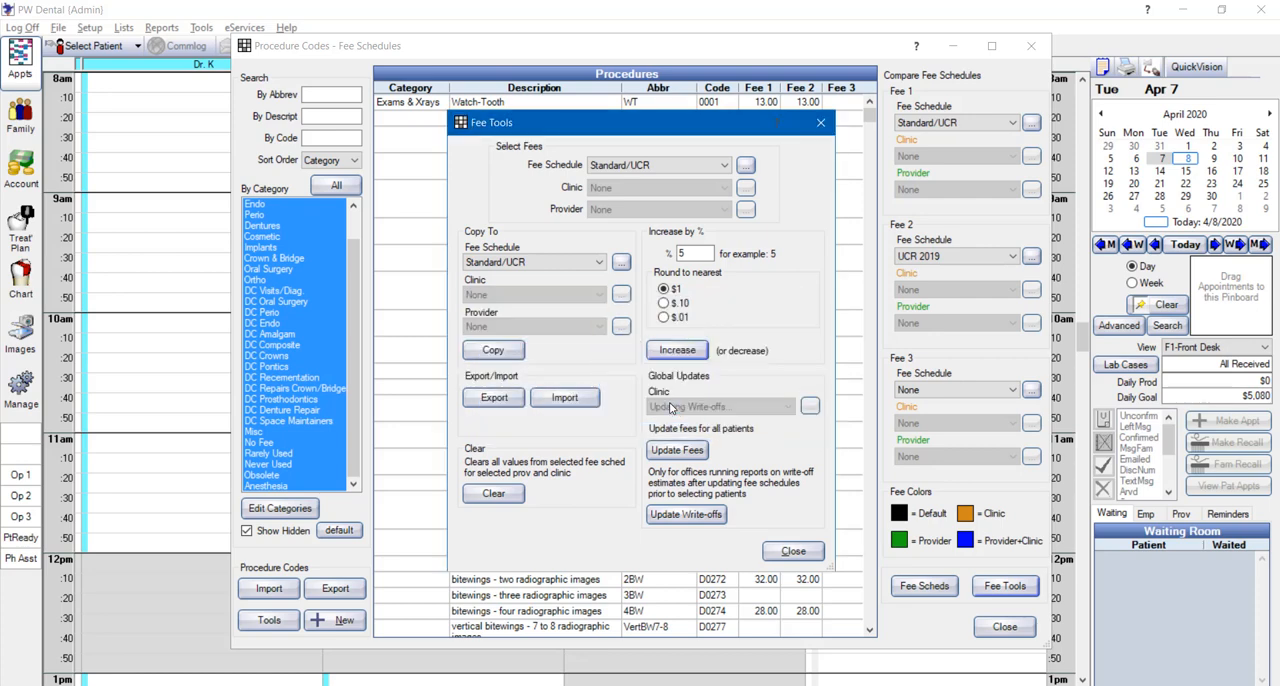
pyautogui.click(788, 553)
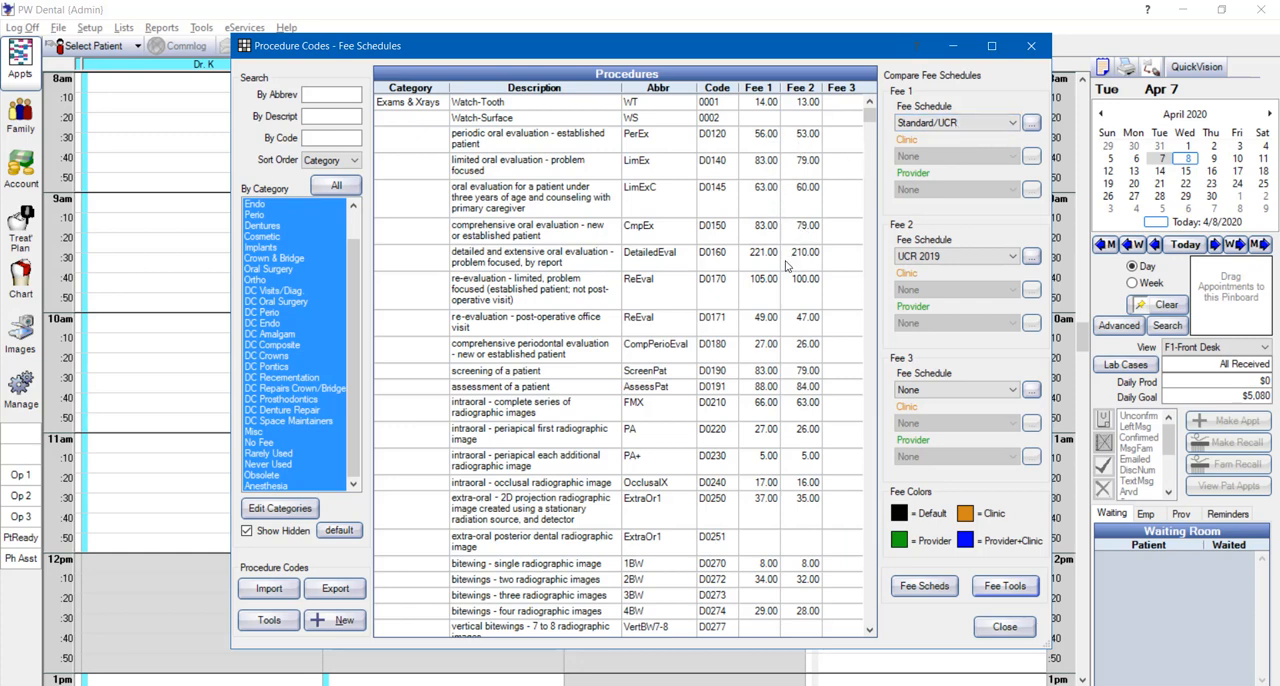
# Reopen the fee tools, try a percentage of -5 for Standard/UCR and clear the entry again
pyautogui.click(1008, 586)
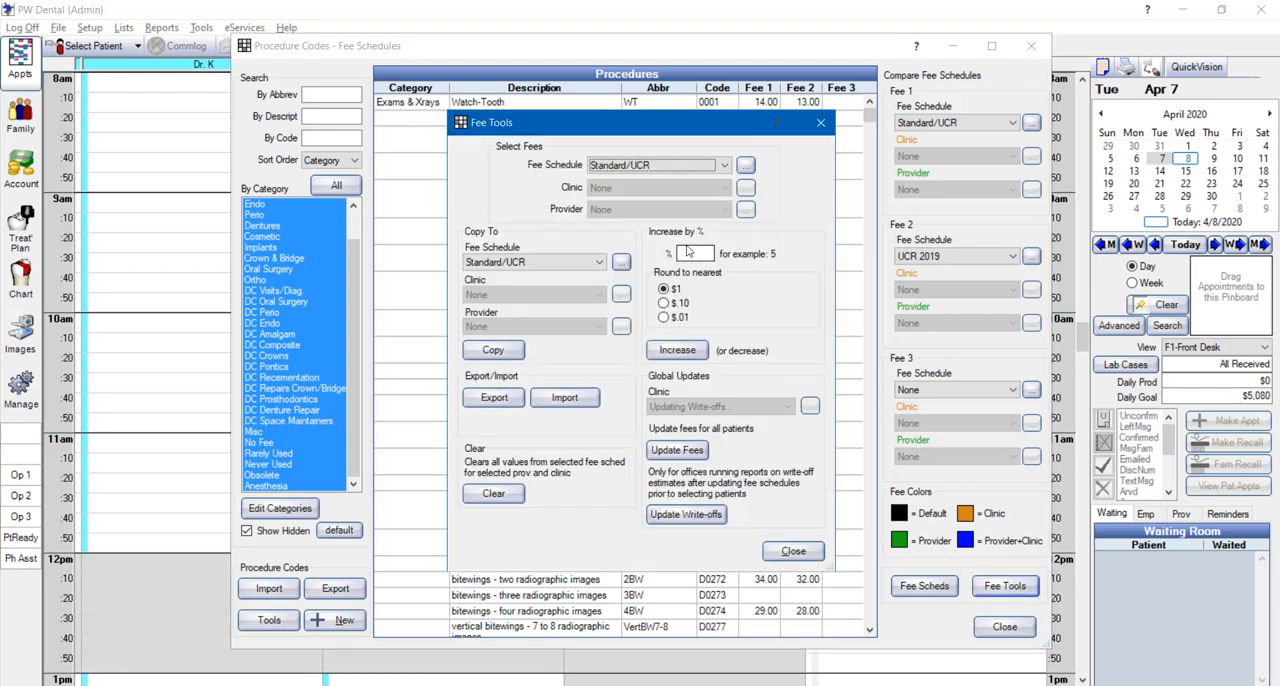
pyautogui.click(687, 254)
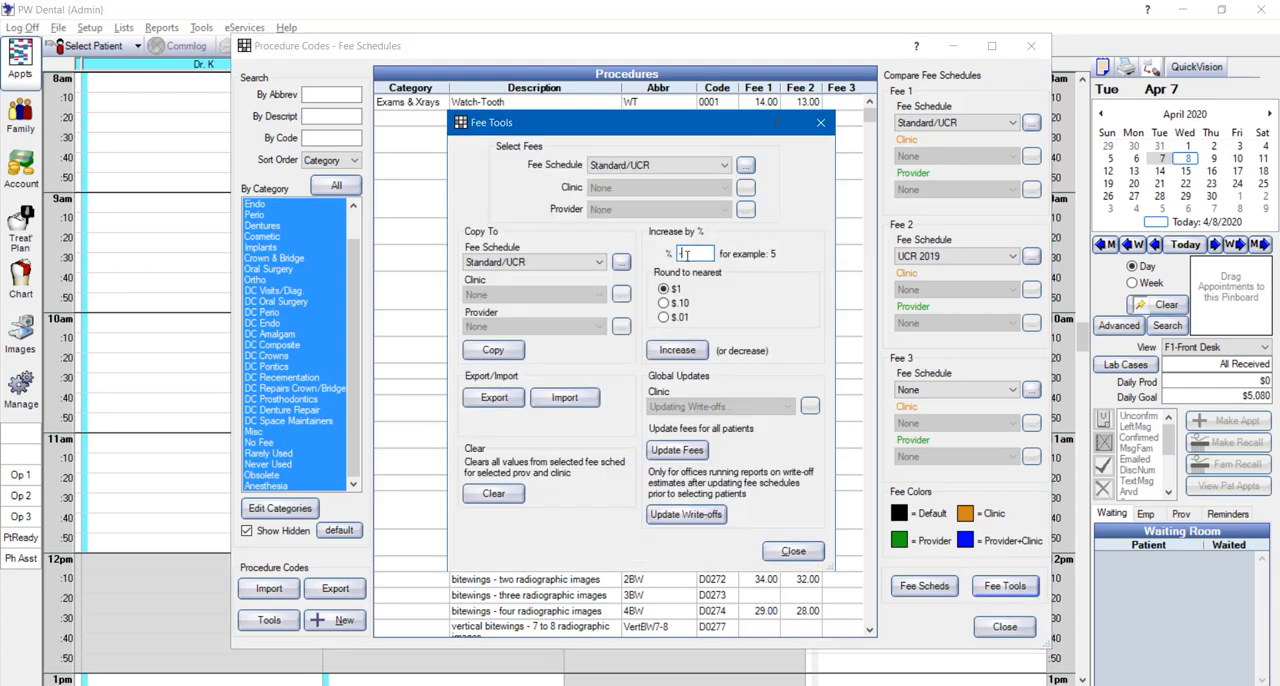
pyautogui.write('5')
pyautogui.press('BackSpace')
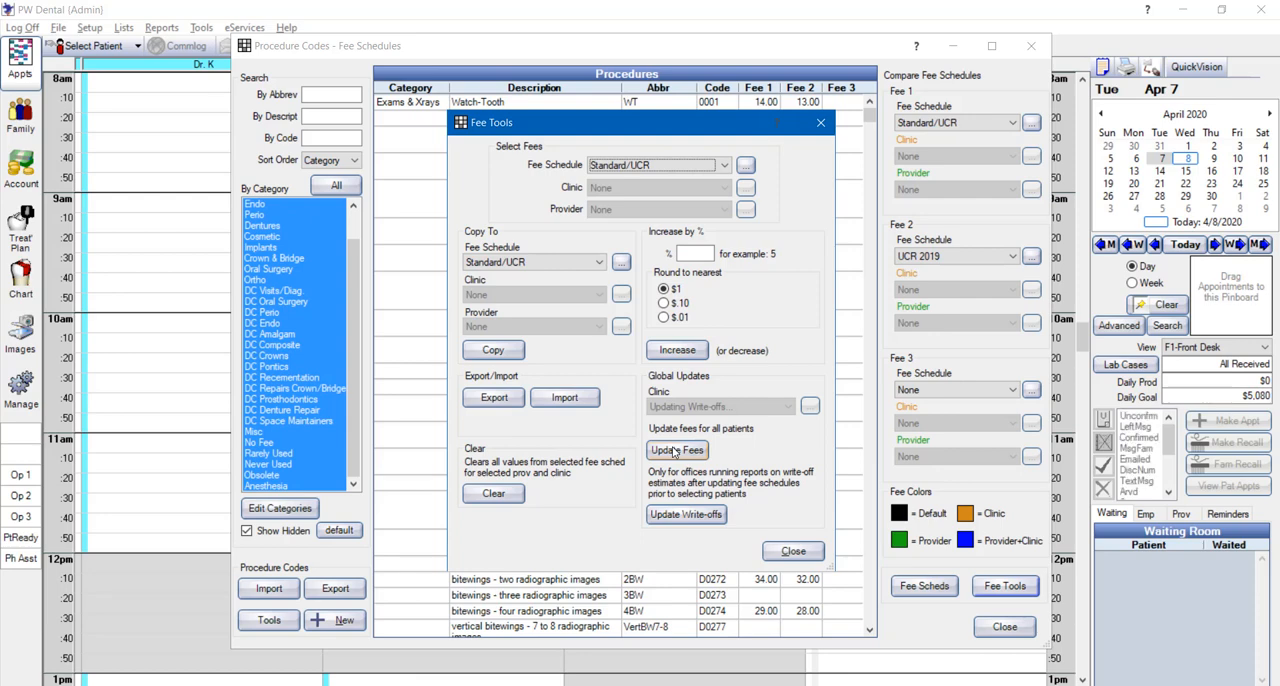
# Run the global fee update on the treatment planned procedures of all patients and dismiss the progress report
pyautogui.click(675, 452)
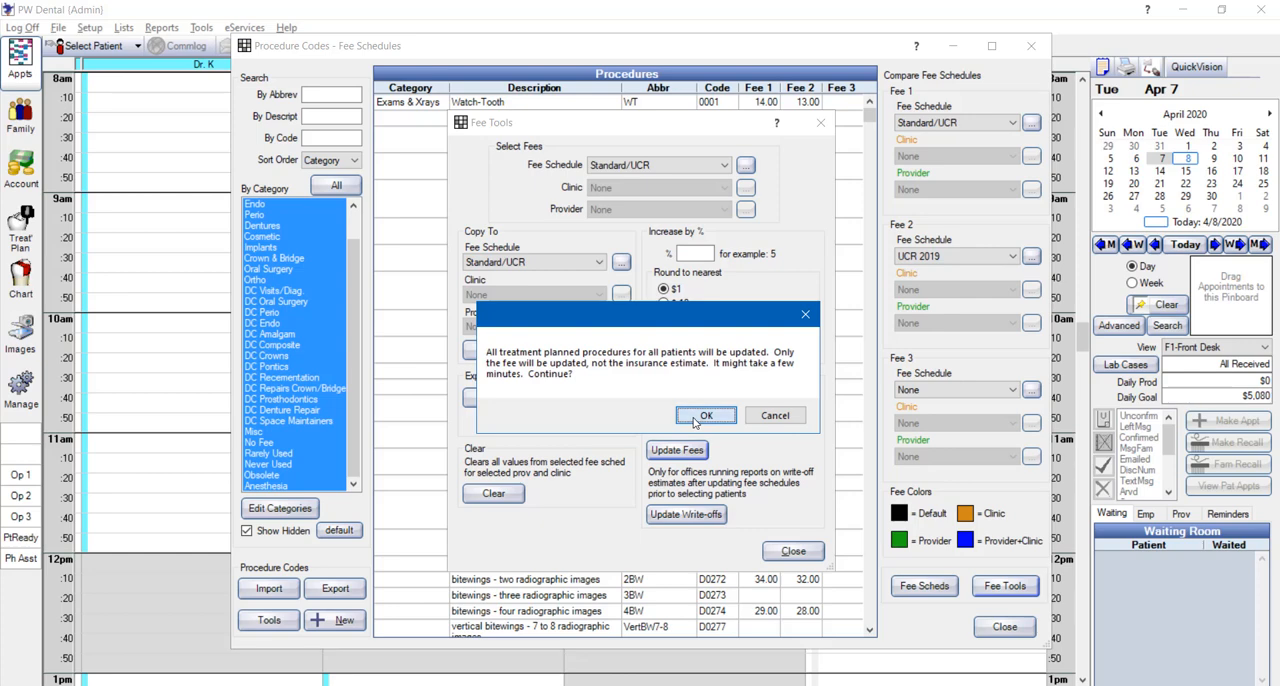
pyautogui.click(704, 416)
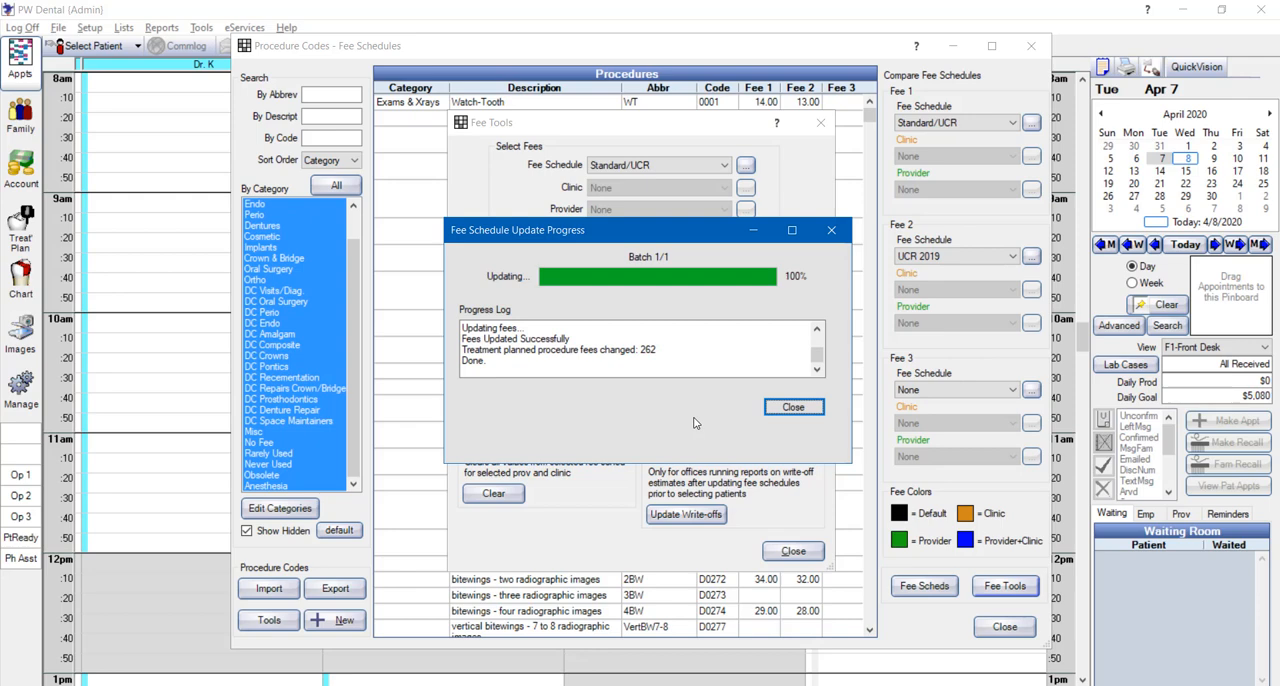
pyautogui.click(790, 409)
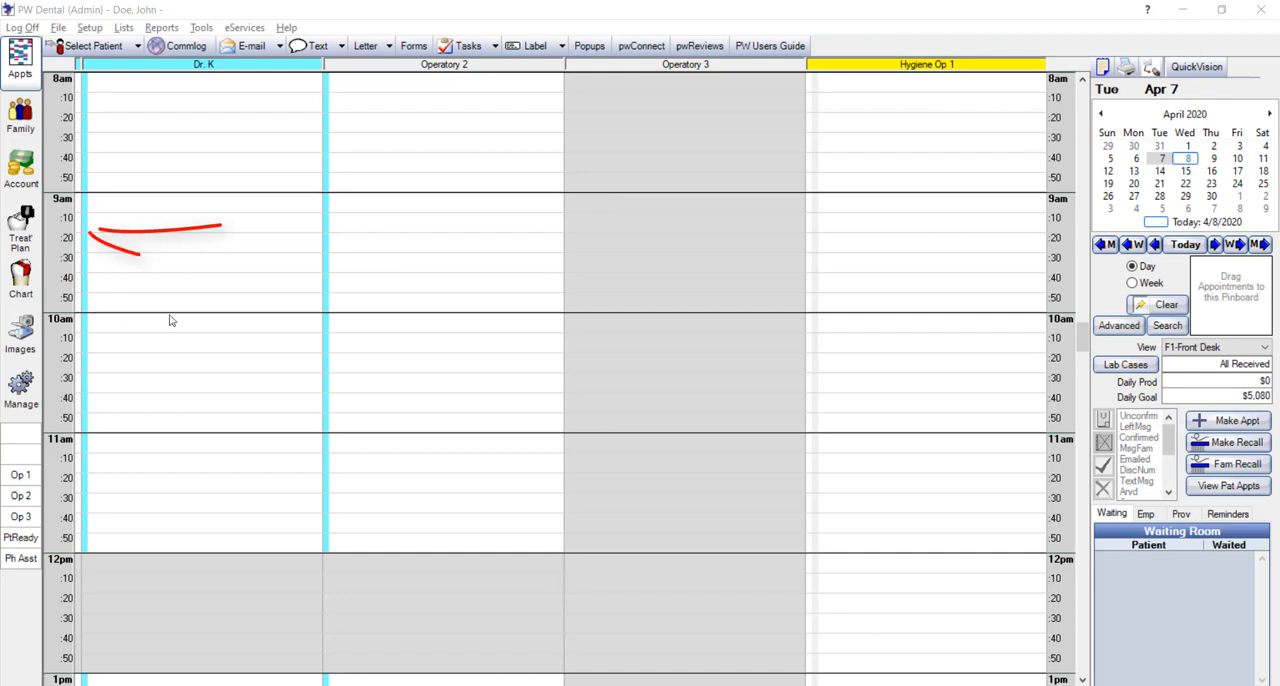
# Update all fees and insurance estimates on the patient's active treatment plan to the current fees
pyautogui.click(24, 234)
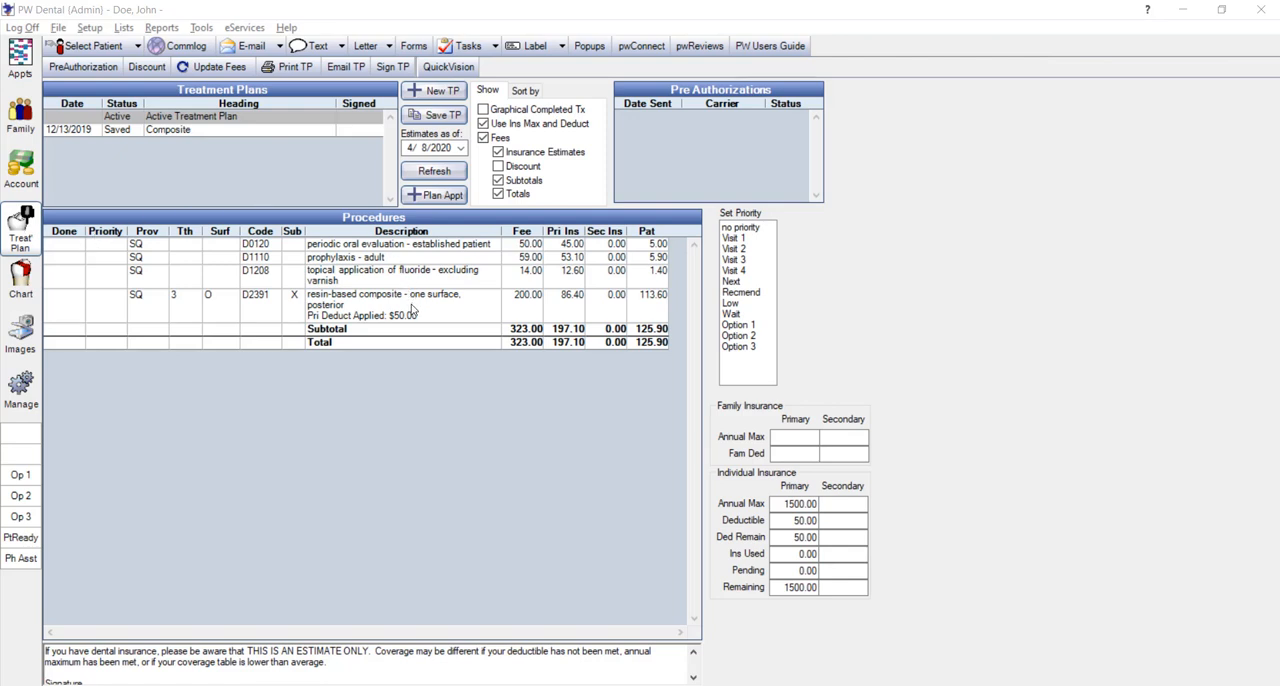
pyautogui.click(221, 71)
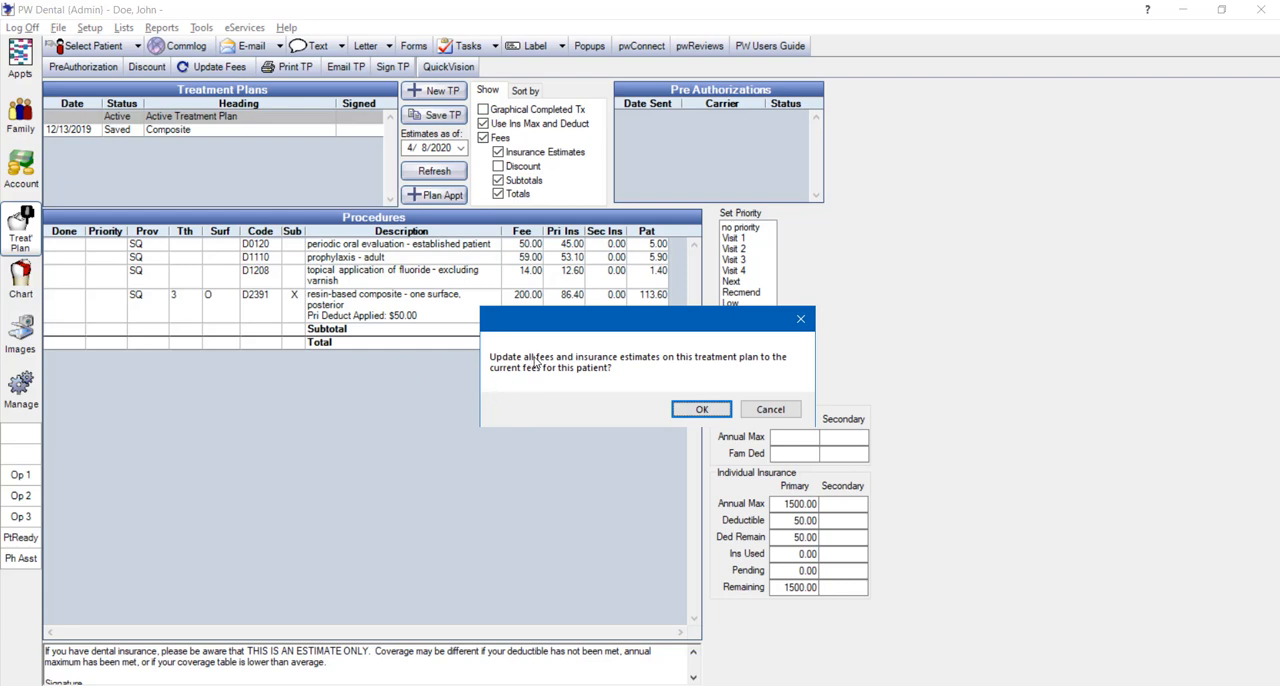
pyautogui.click(701, 410)
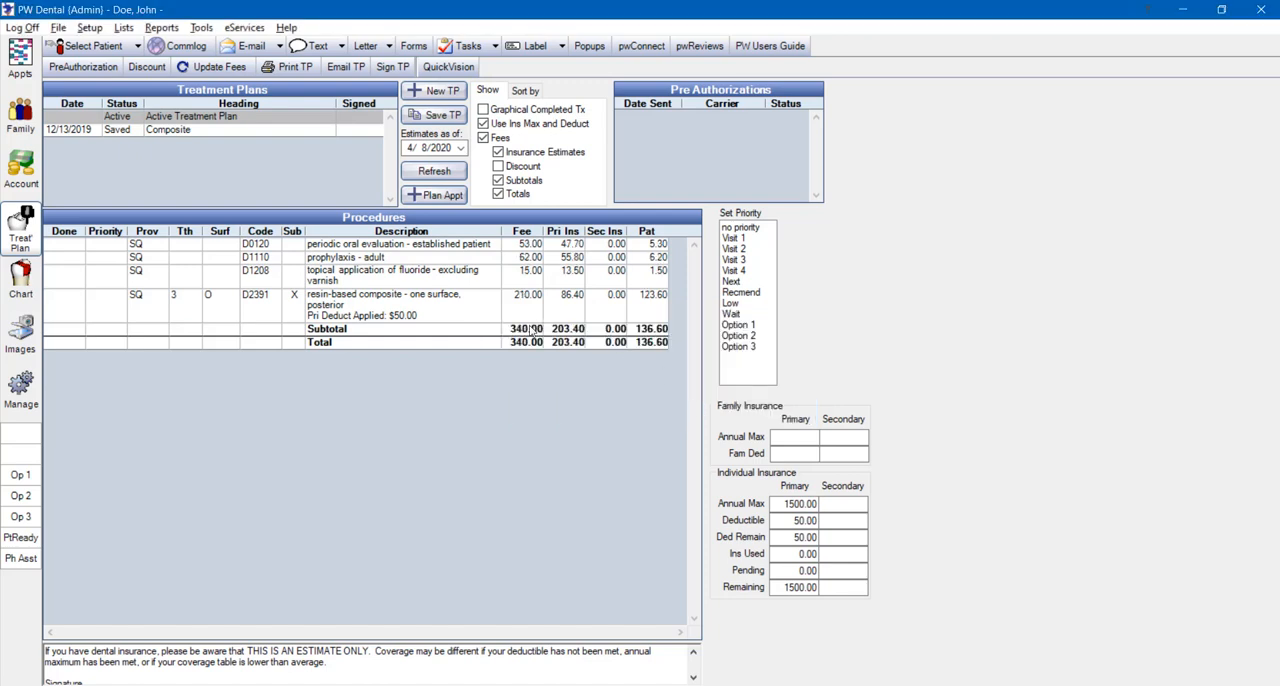
# Compare the procedure fees of the saved Composite treatment plan with those of the active treatment plan
pyautogui.click(285, 133)
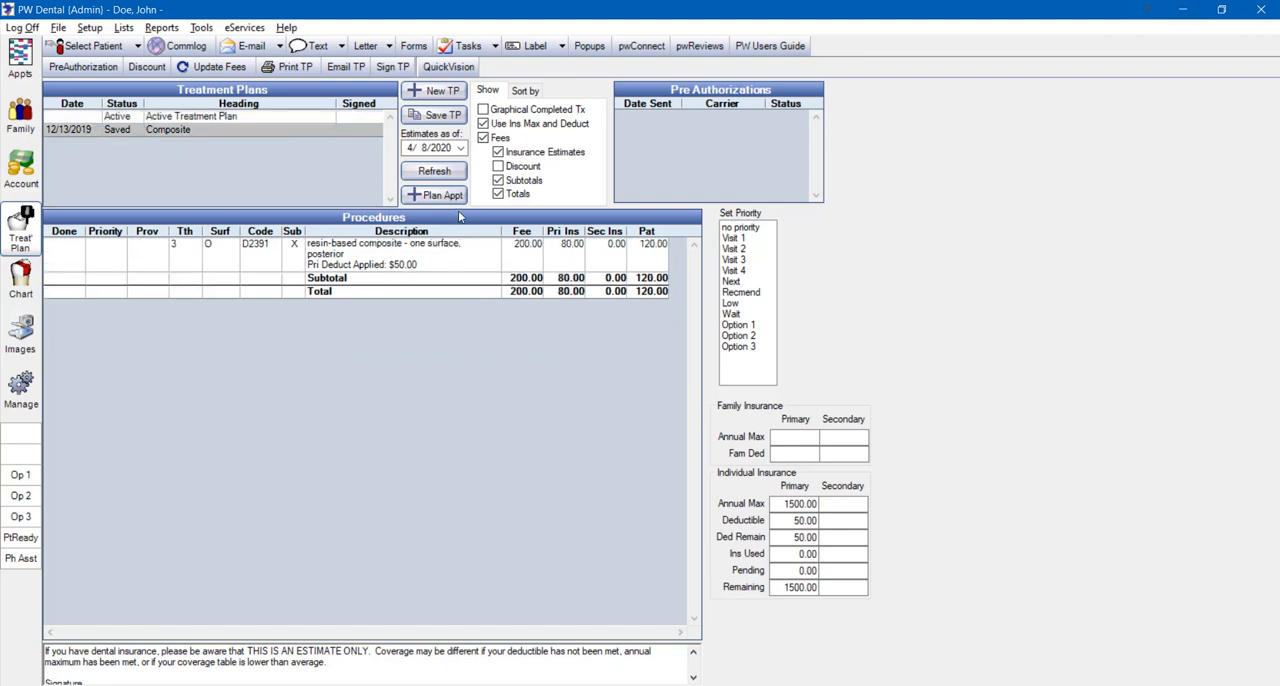
pyautogui.click(300, 119)
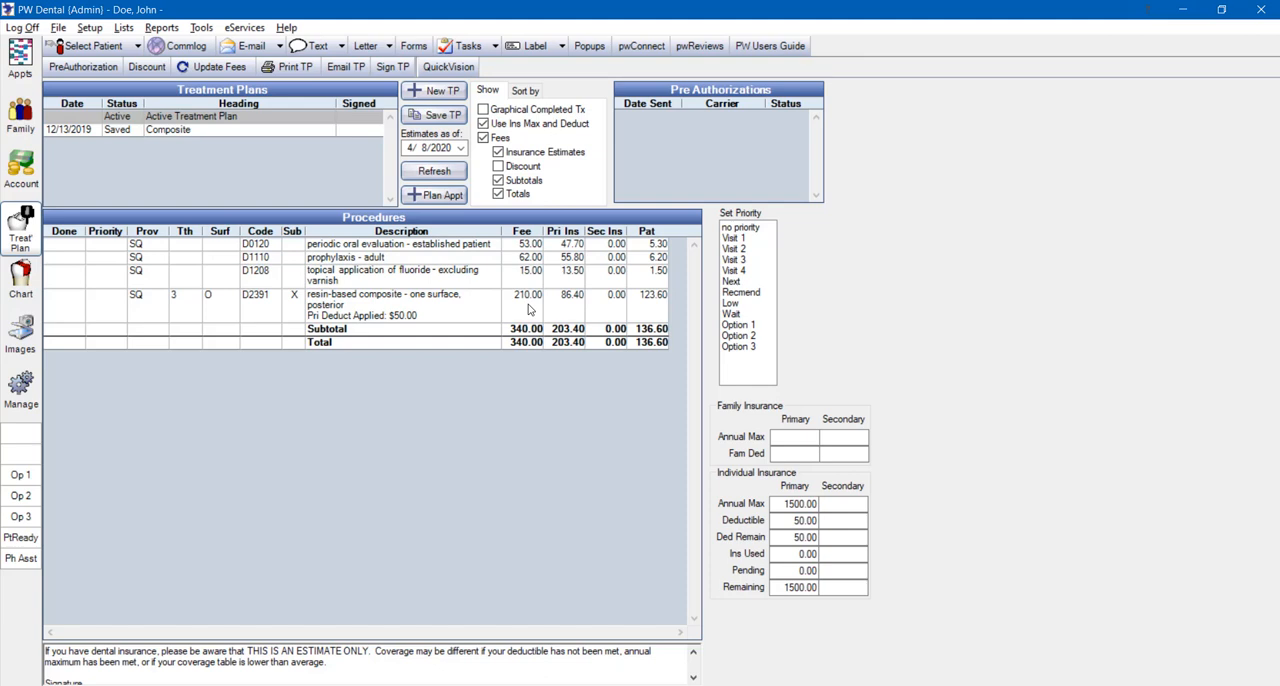
pyautogui.click(318, 136)
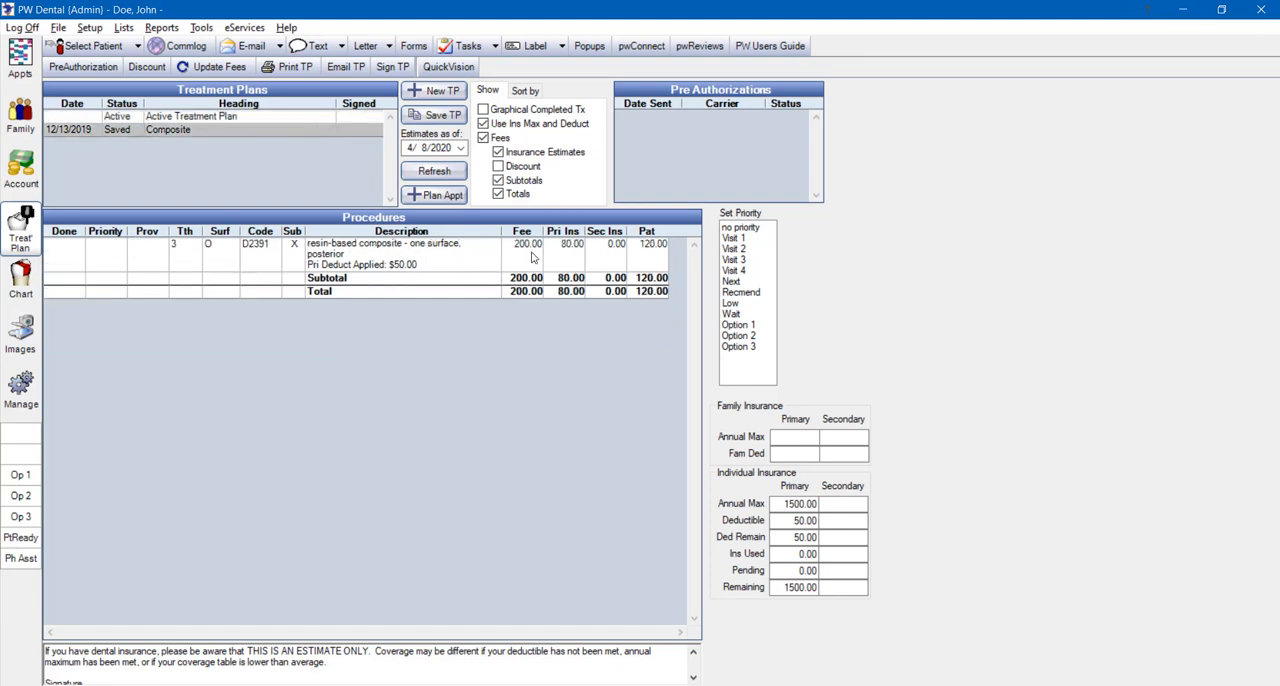
pyautogui.click(299, 118)
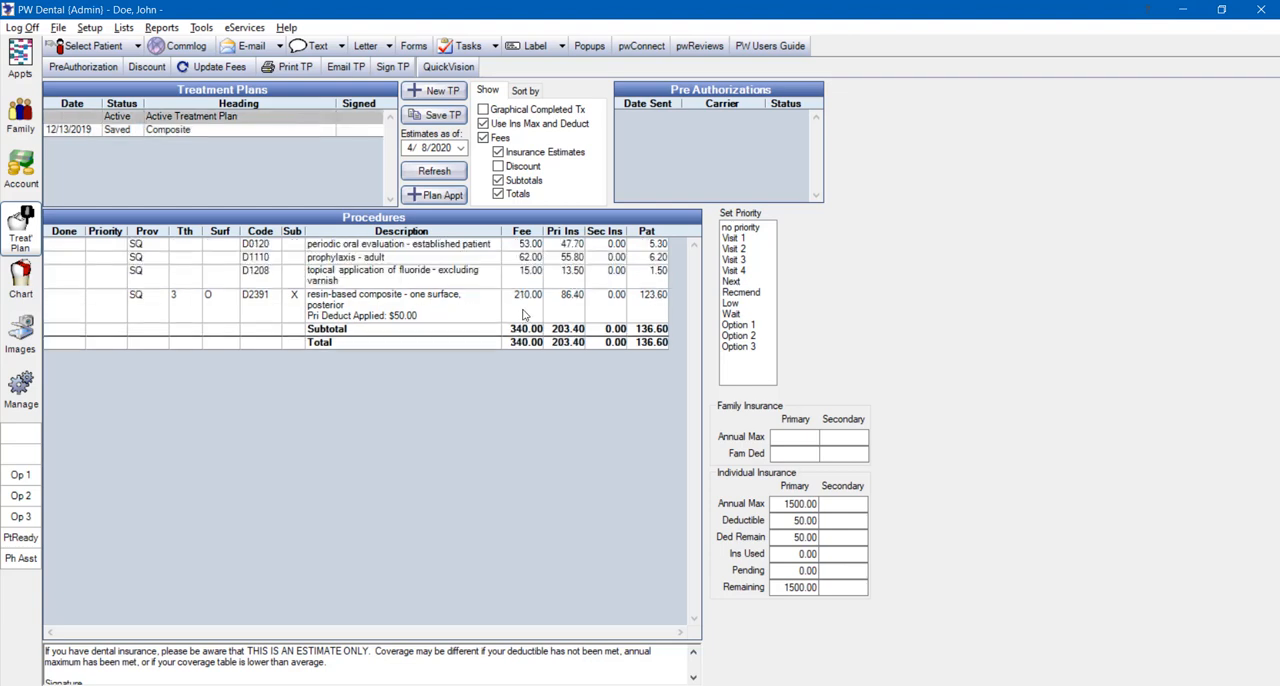
pyautogui.click(329, 131)
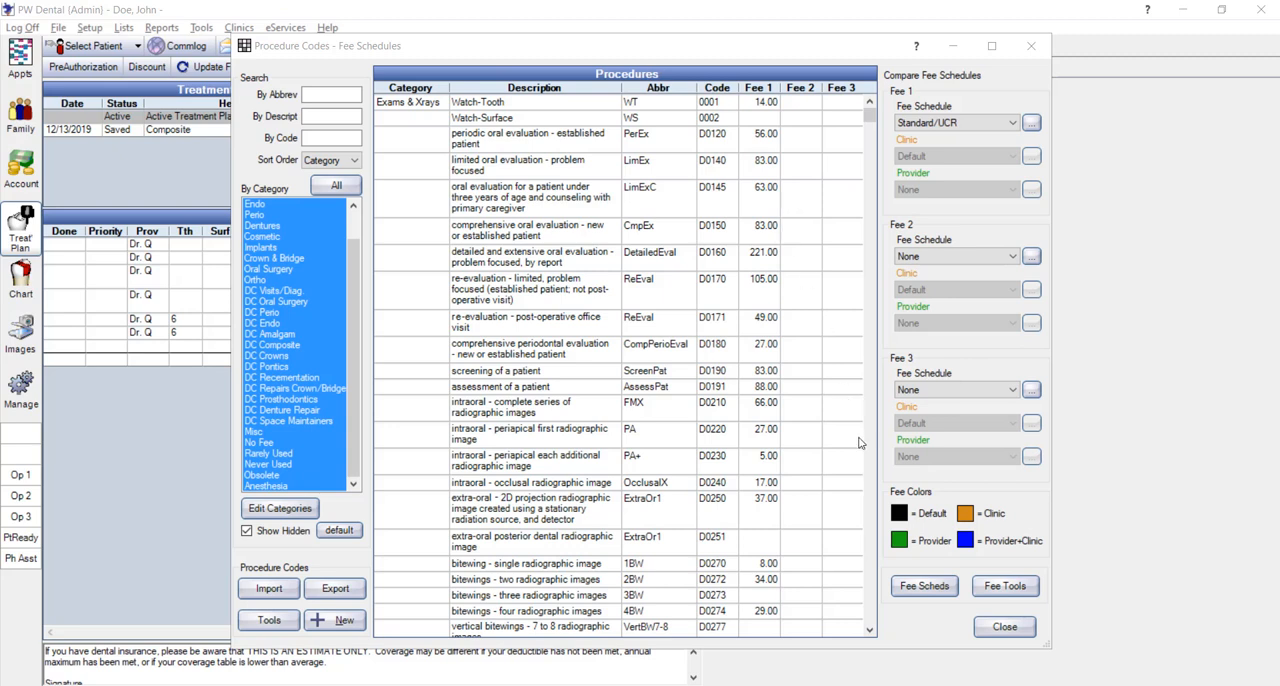
# Examine the Use Global Fees option of the Clinic Fees- NOT GLOBAL fee schedule and return to the procedure list
pyautogui.click(922, 587)
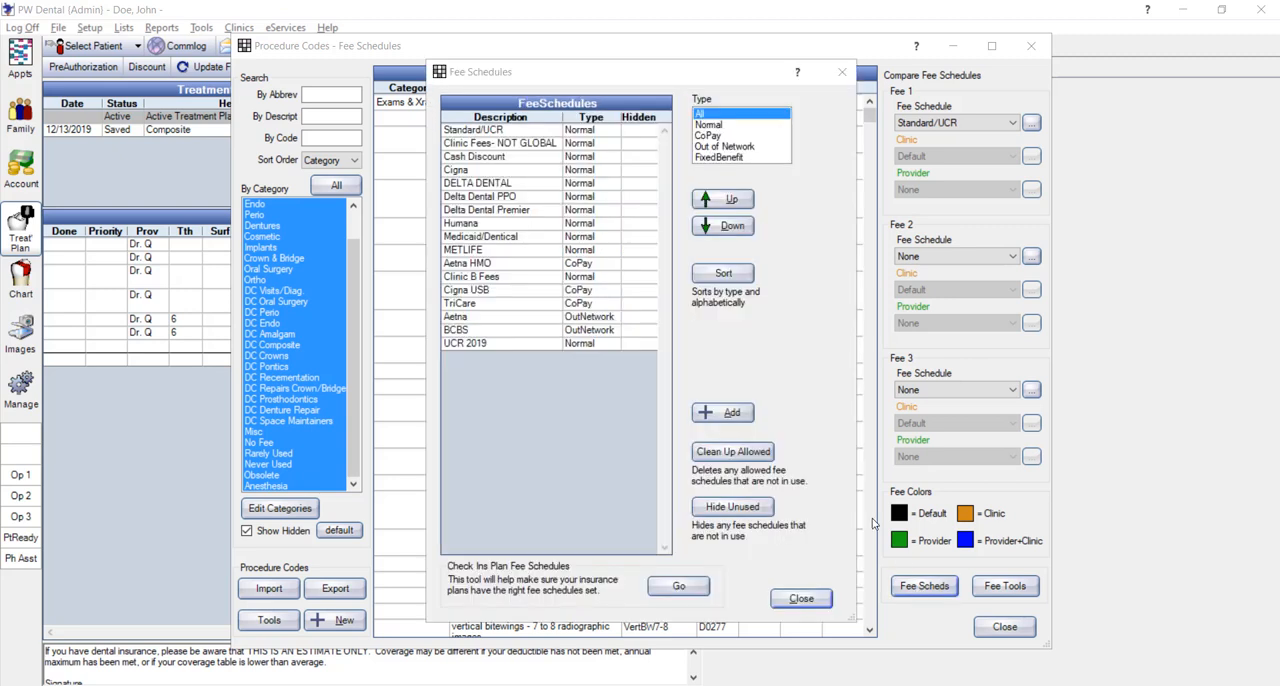
pyautogui.click(544, 146)
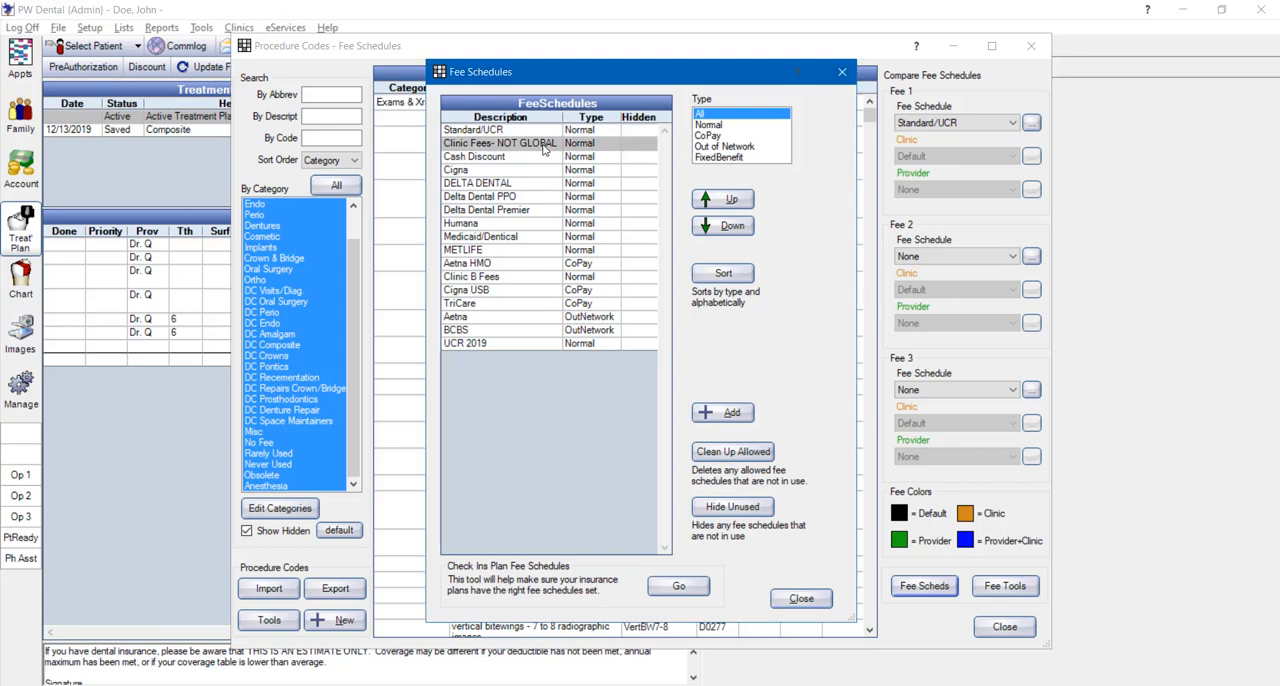
pyautogui.doubleClick(544, 146)
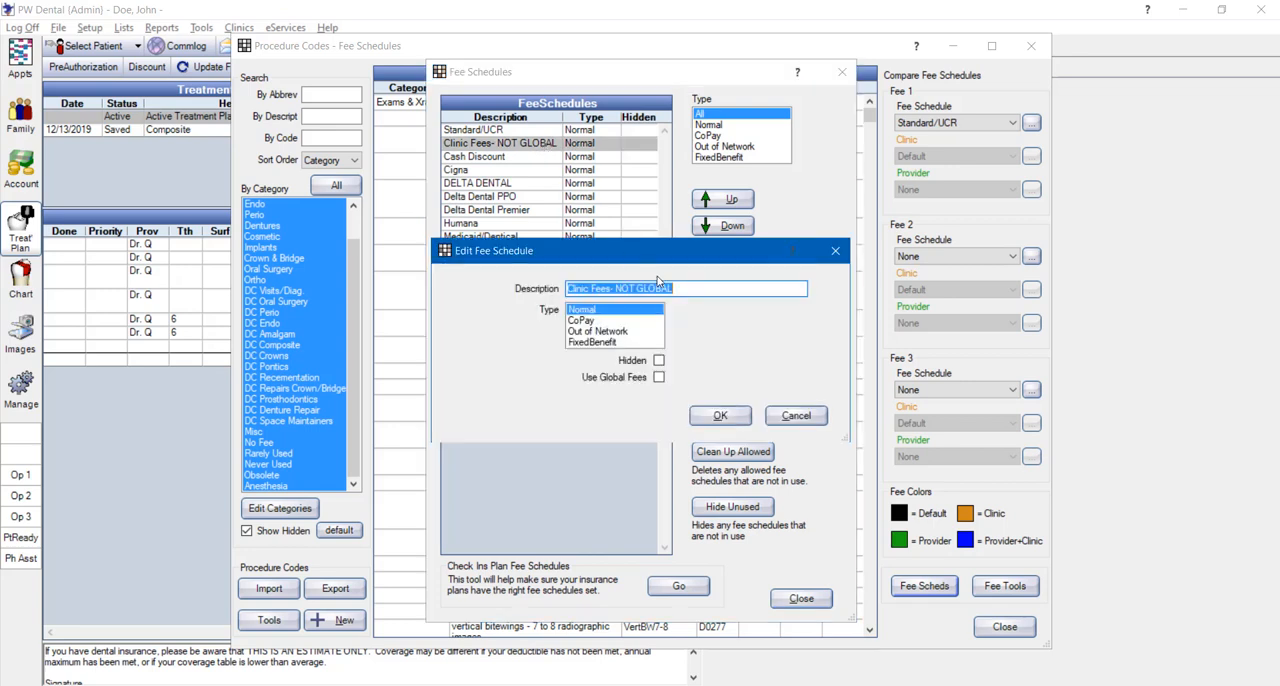
pyautogui.click(659, 378)
pyautogui.click(718, 416)
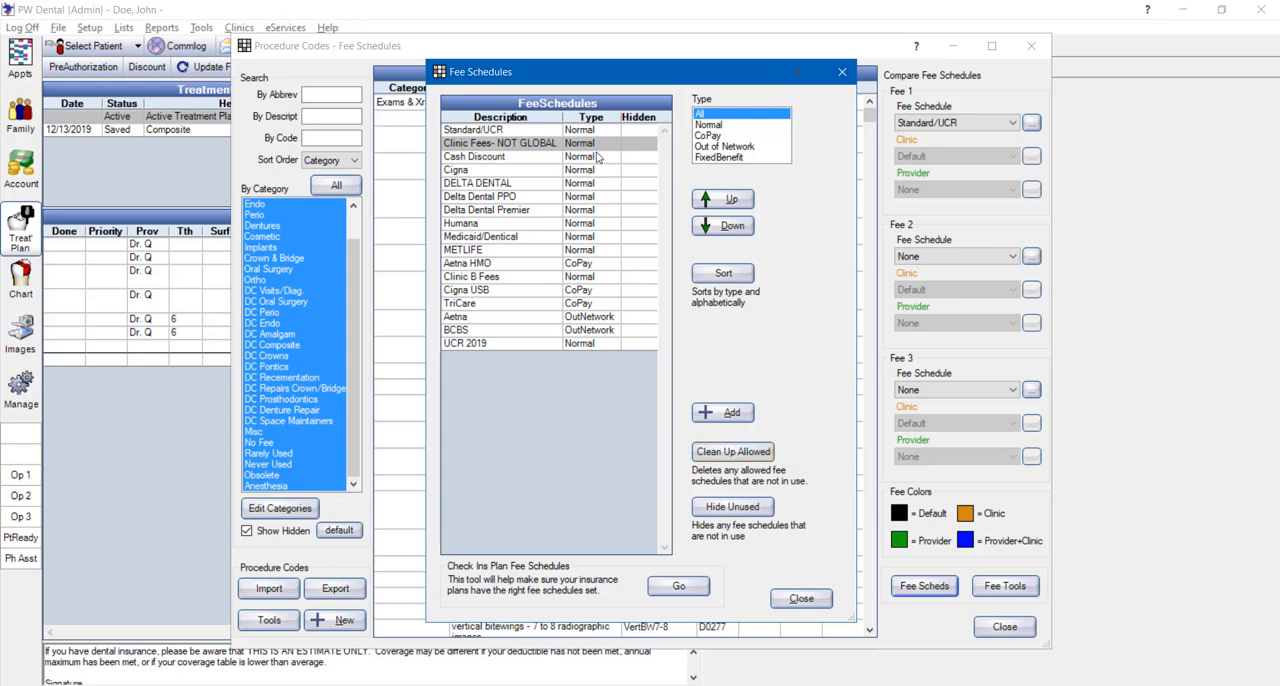
pyautogui.click(801, 599)
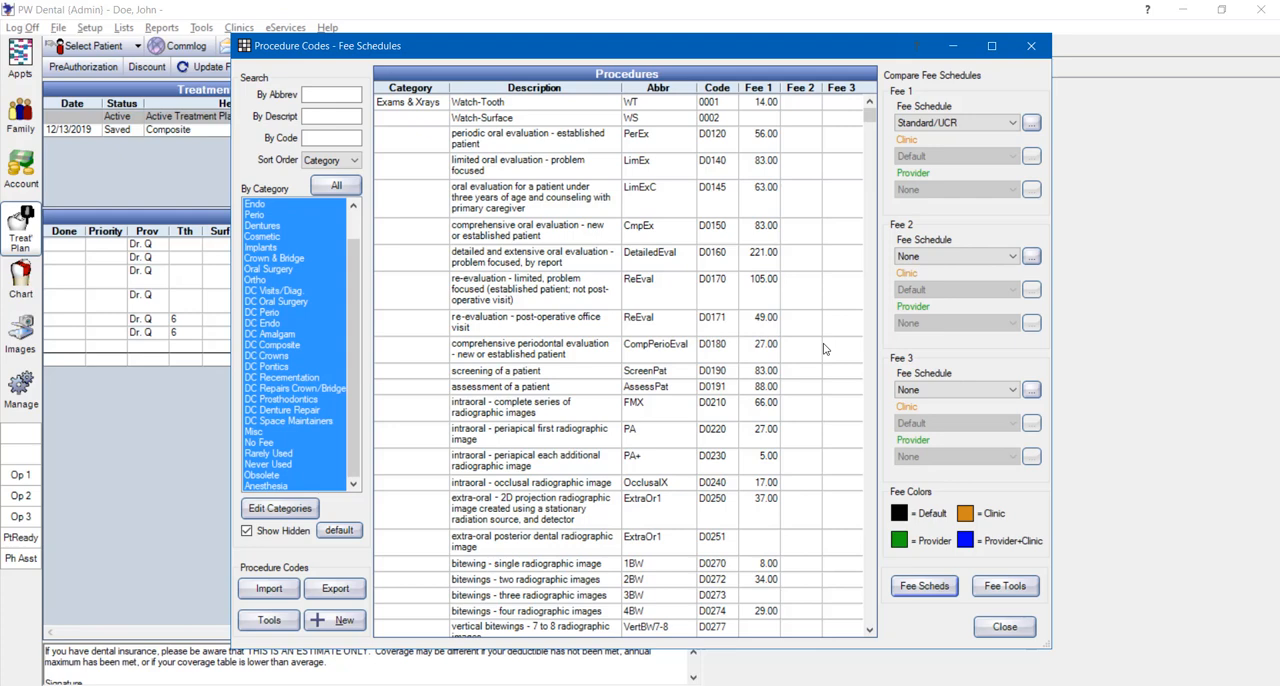
# Choose the Clinic Fees- NOT GLOBAL fee schedule for both Fee 1 and Fee 2 of the comparison
pyautogui.click(979, 124)
pyautogui.click(965, 147)
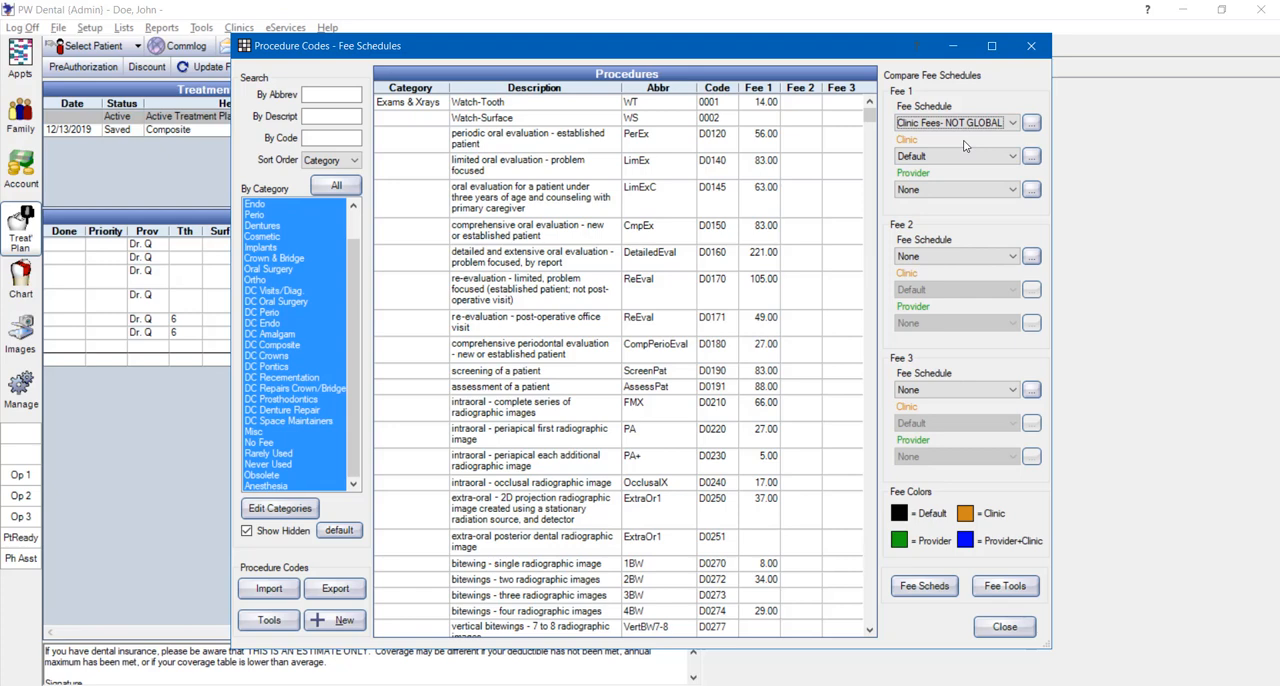
pyautogui.click(975, 260)
pyautogui.click(957, 293)
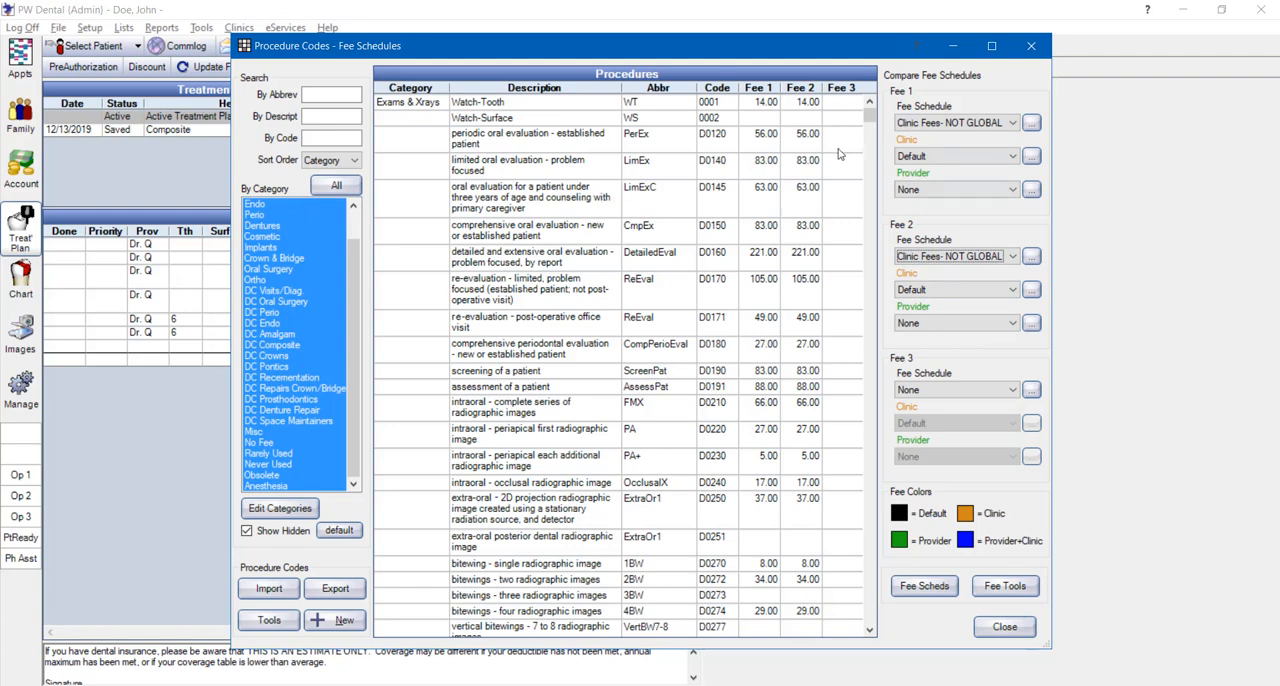
# Set the clinic to Clinic A for Fee 1 and Clinic B for Fee 2
pyautogui.click(761, 147)
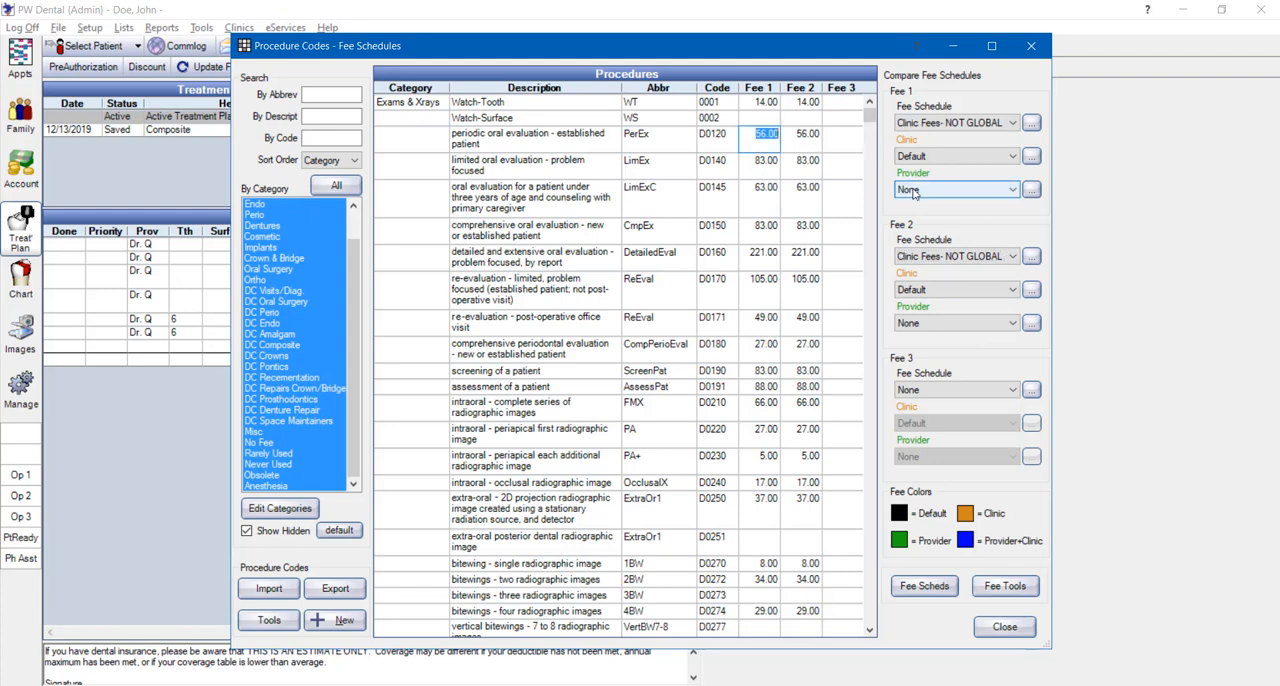
pyautogui.click(931, 163)
pyautogui.click(929, 158)
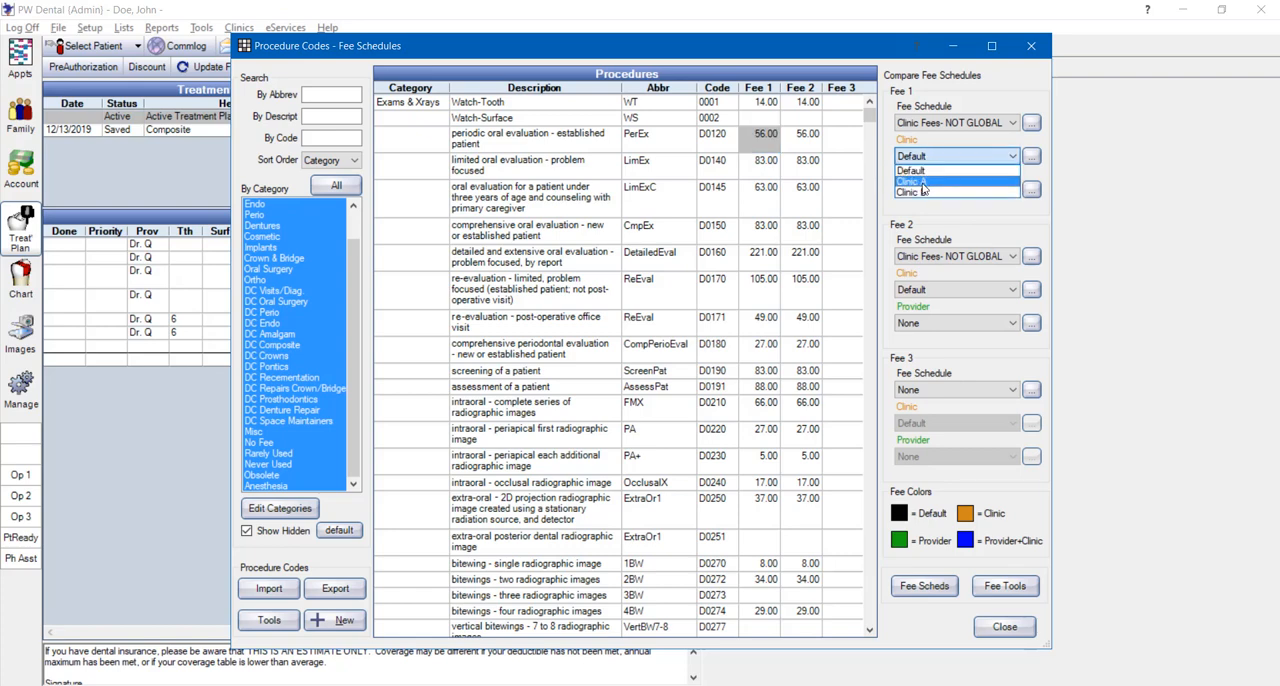
pyautogui.click(930, 185)
pyautogui.click(925, 292)
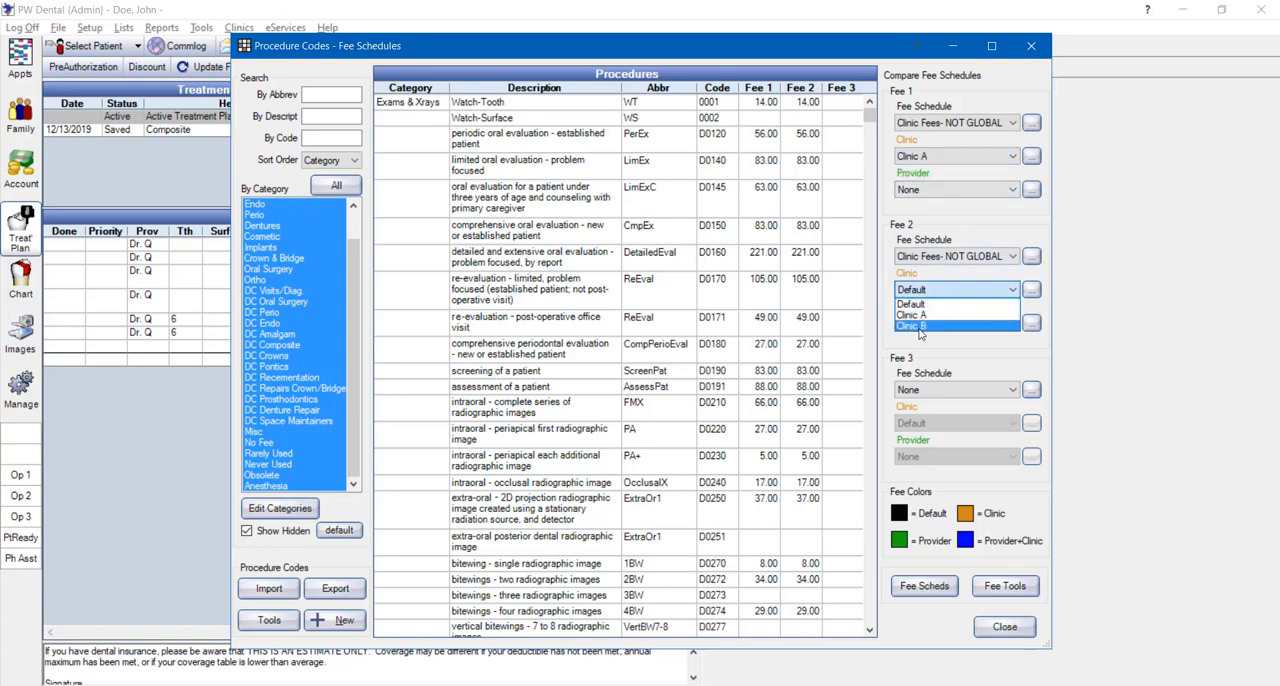
pyautogui.click(921, 331)
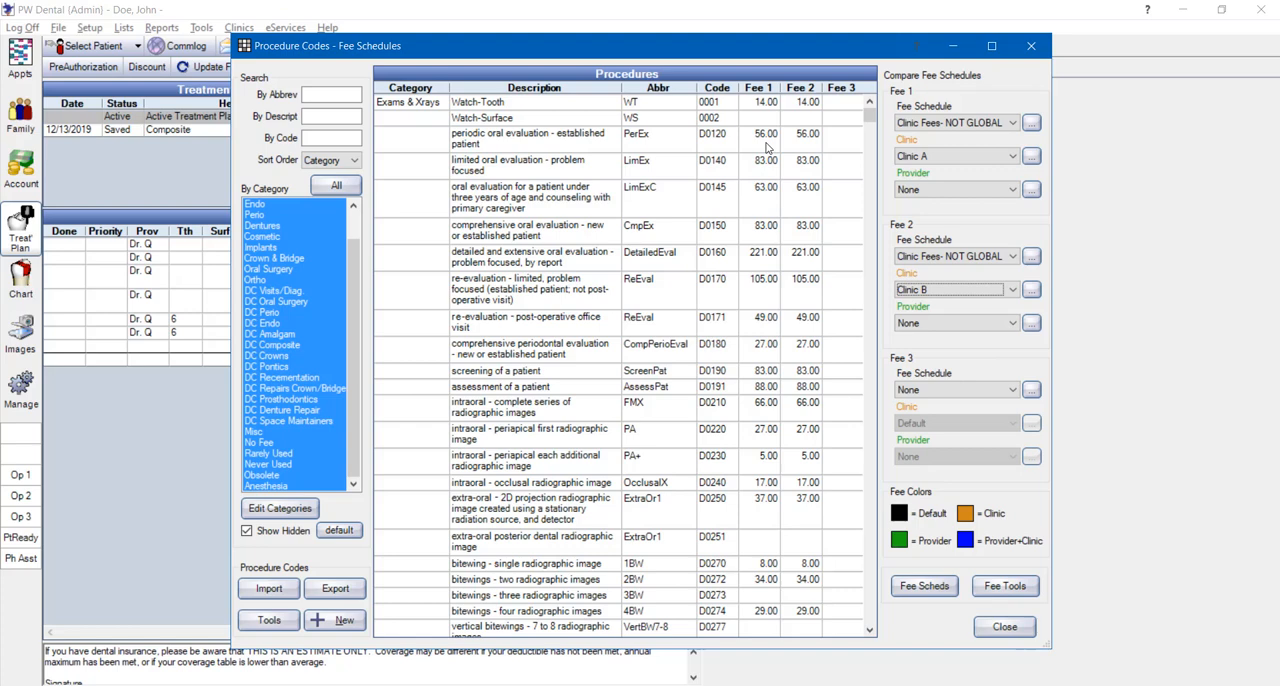
# Set the D0120 periodic oral evaluation fee to 70 for Clinic A and 90 for Clinic B
pyautogui.click(767, 147)
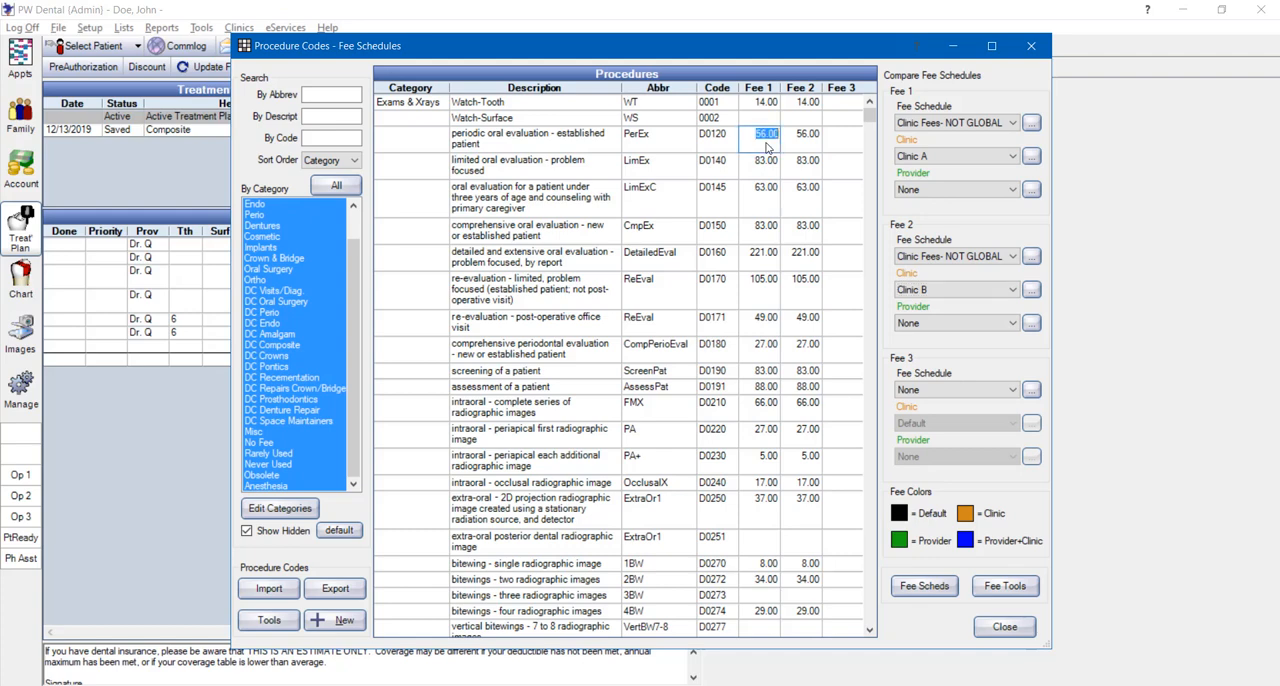
pyautogui.write('70')
pyautogui.click(802, 142)
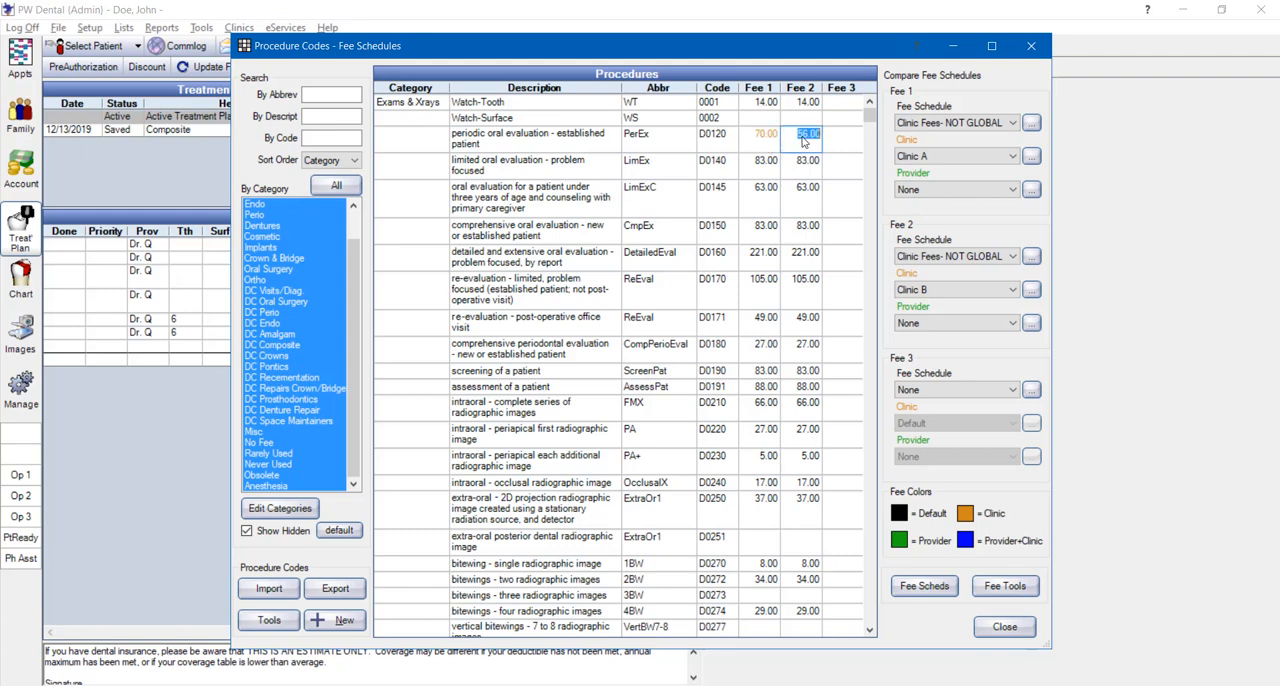
pyautogui.write('90')
pyautogui.press('Return')
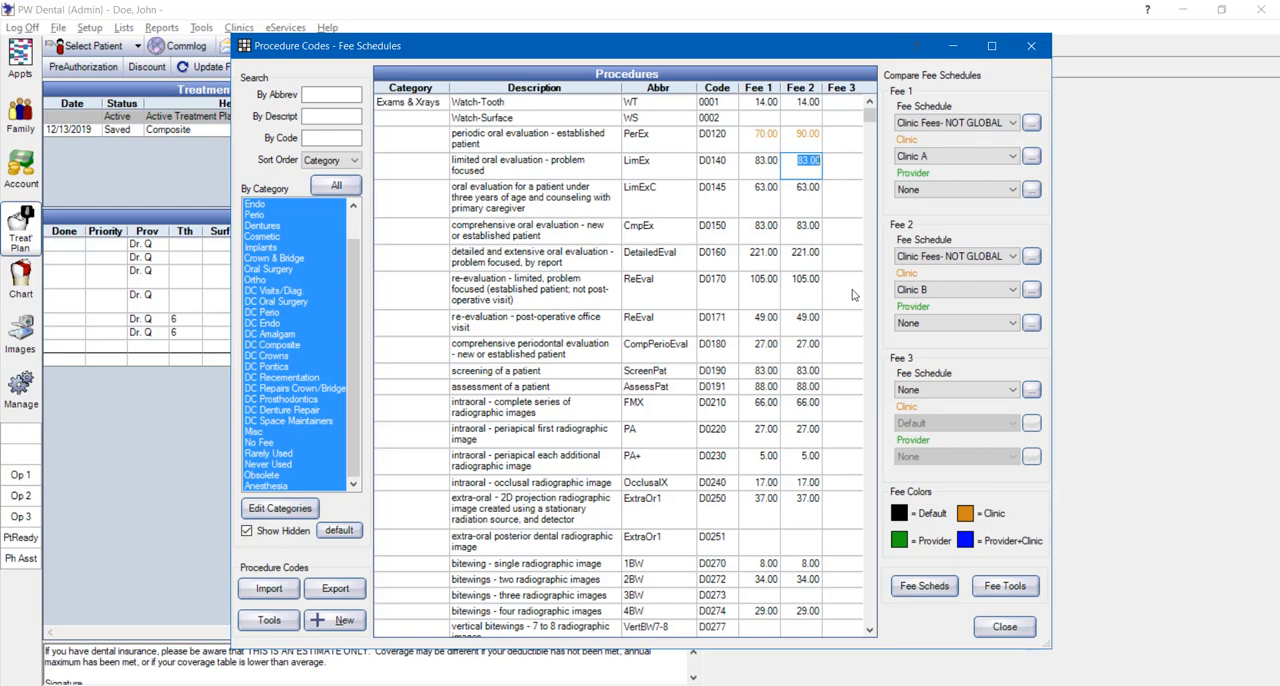
# Return the clinic of both Fee 1 and Fee 2 to Default
pyautogui.click(933, 158)
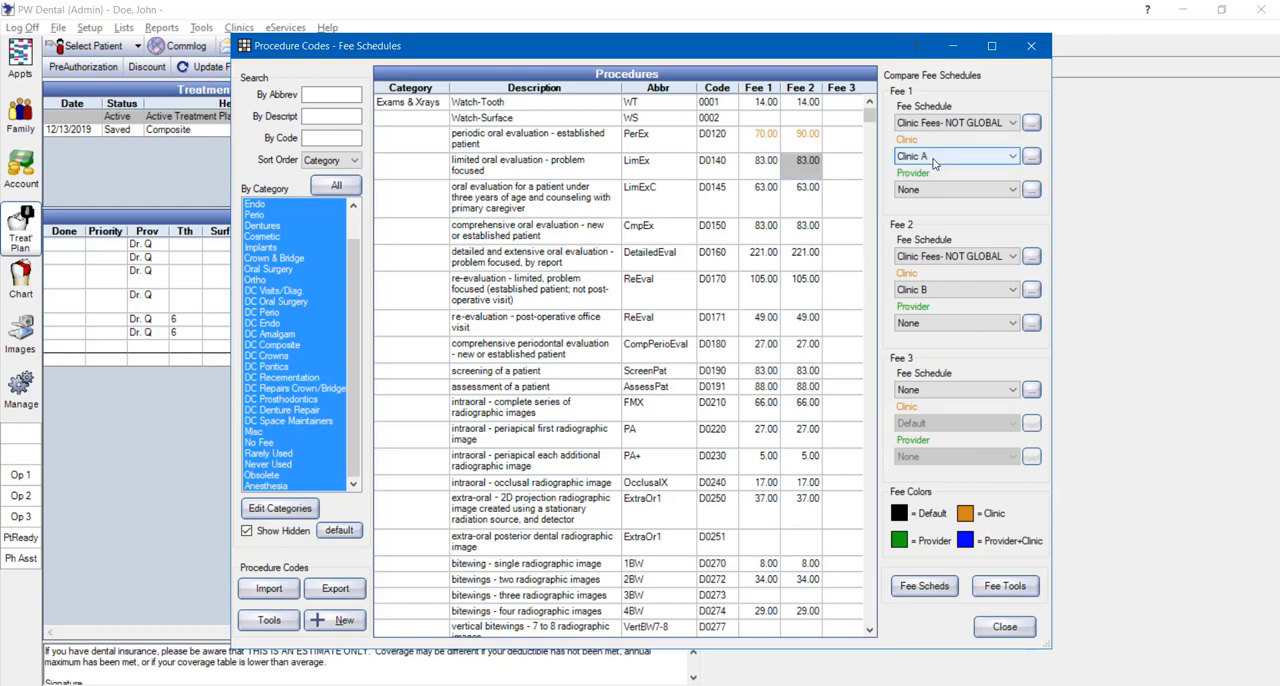
pyautogui.click(933, 158)
pyautogui.click(925, 172)
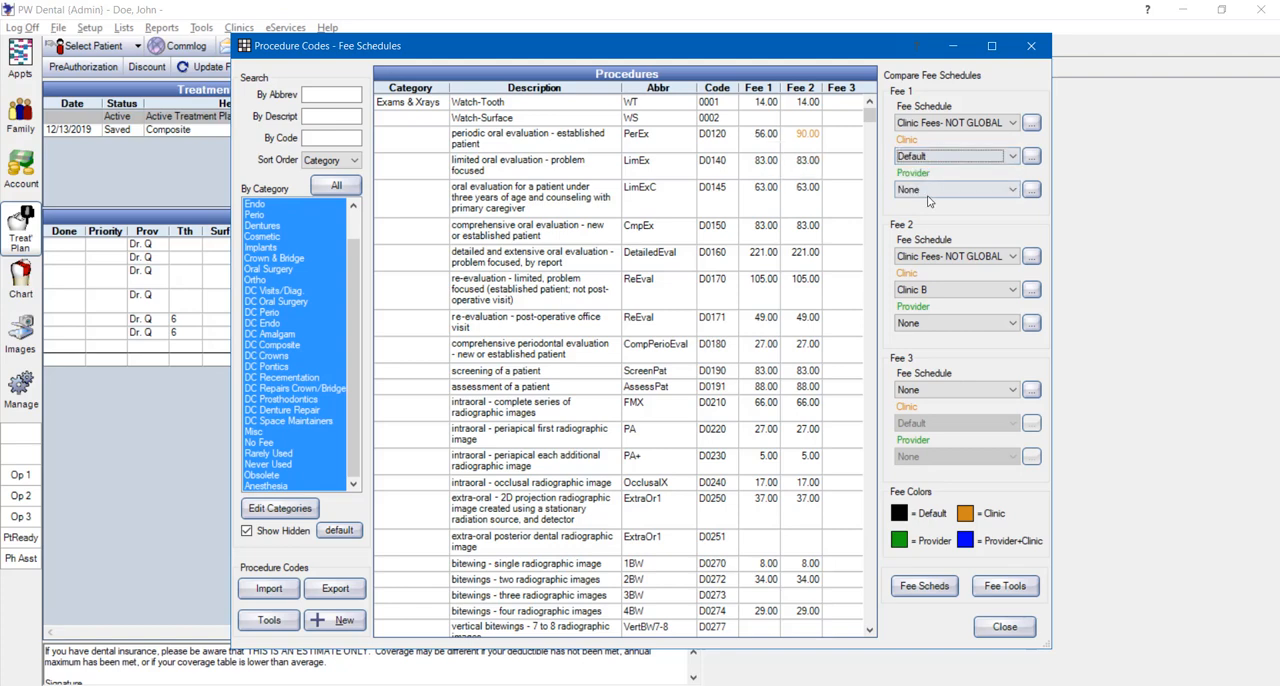
pyautogui.click(940, 293)
pyautogui.click(926, 310)
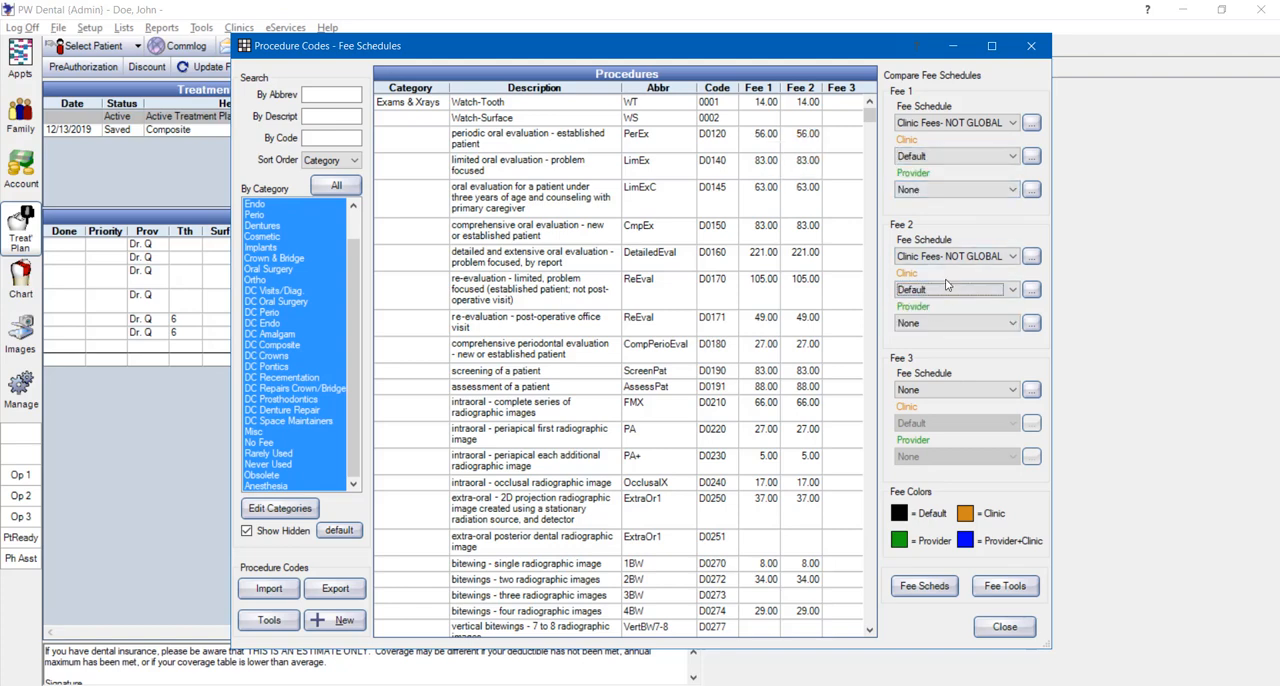
# Set the provider to Dr. Q for Fee 1 and Dr. P for Fee 2
pyautogui.click(950, 193)
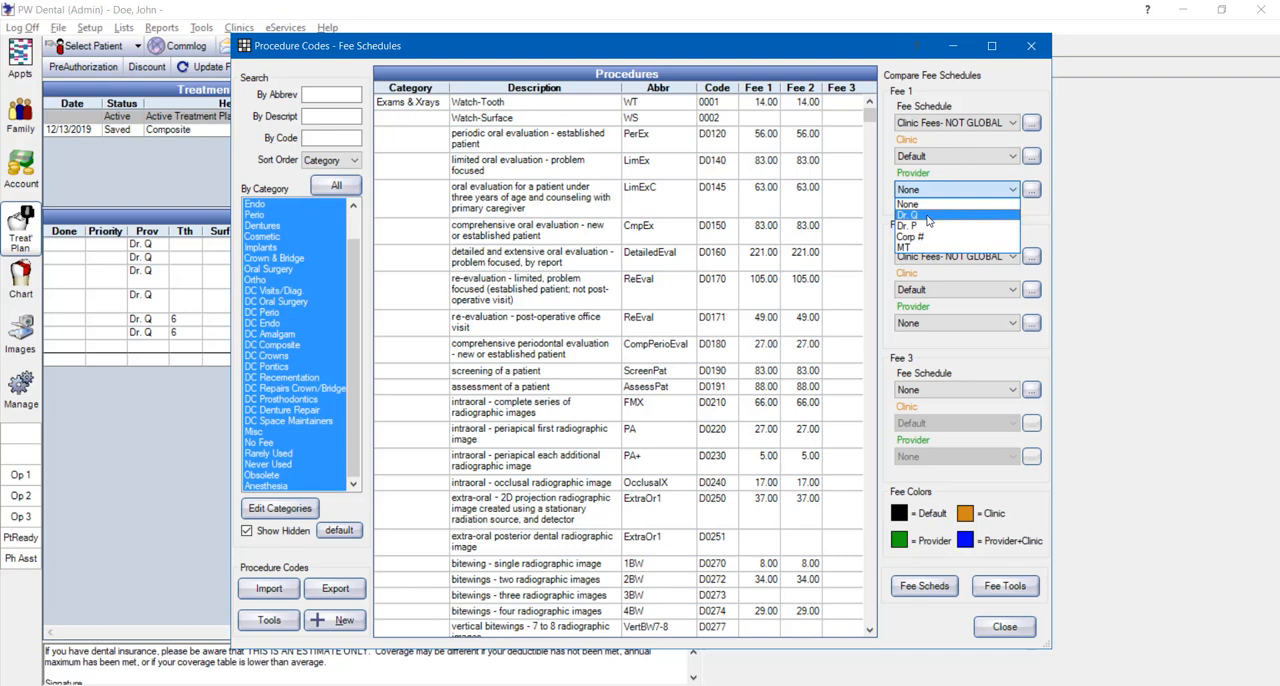
pyautogui.click(928, 217)
pyautogui.click(926, 325)
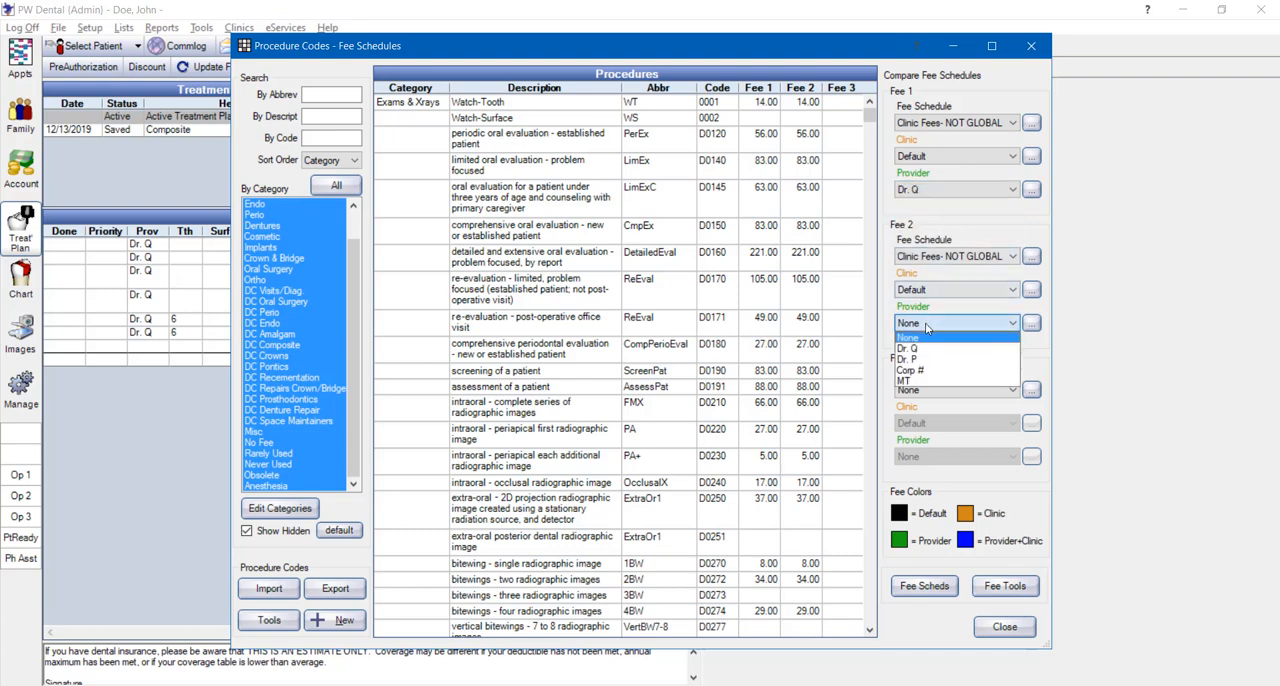
pyautogui.click(914, 360)
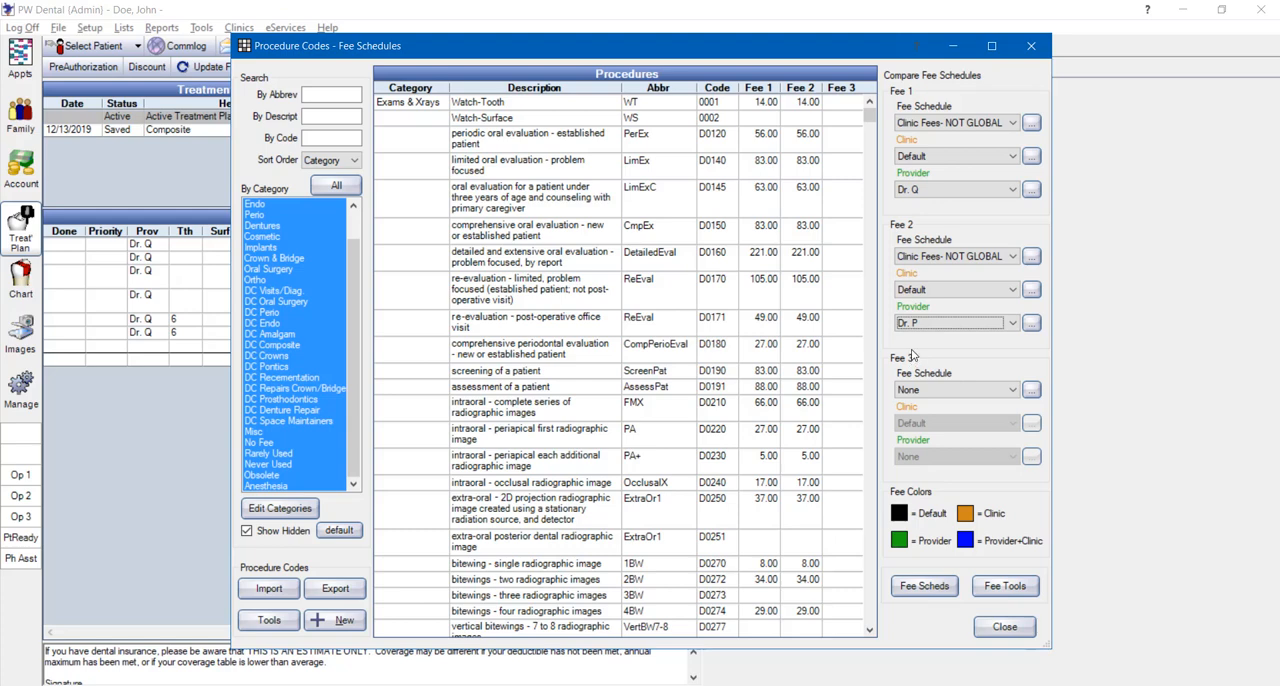
# Set the D0140 limited oral evaluation fee to 80 for Dr. Q and 90 for Dr. P
pyautogui.click(760, 168)
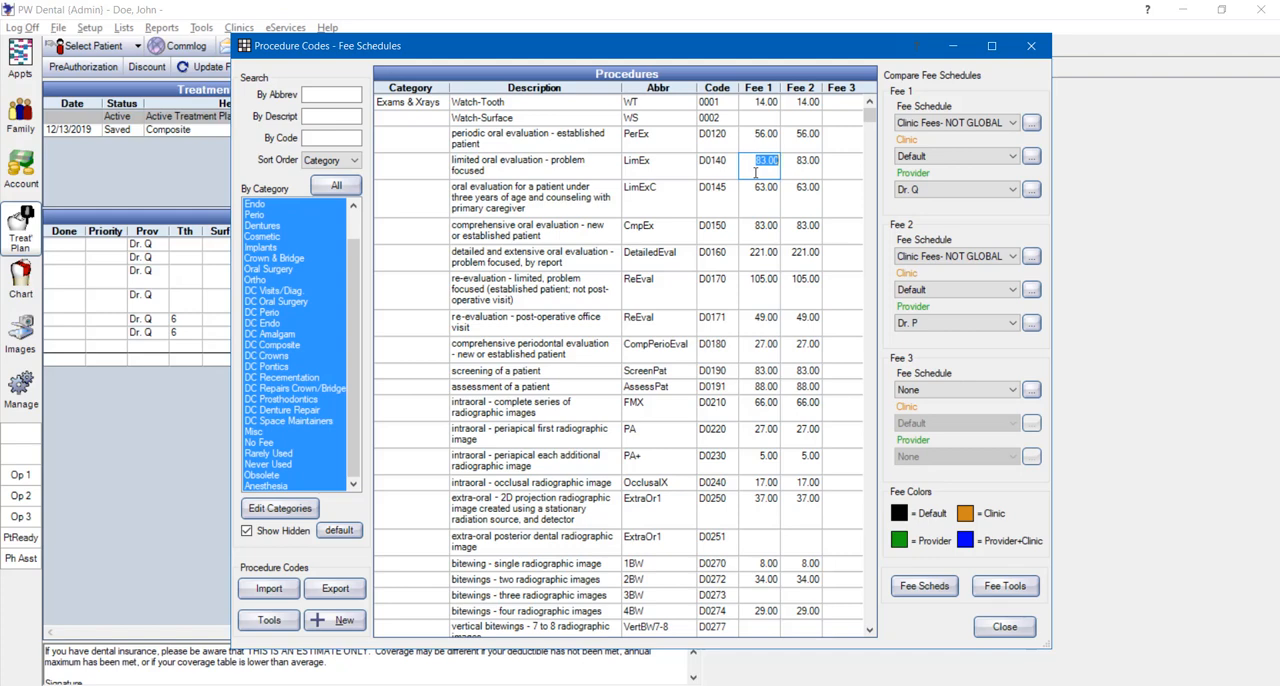
pyautogui.write('80')
pyautogui.click(804, 172)
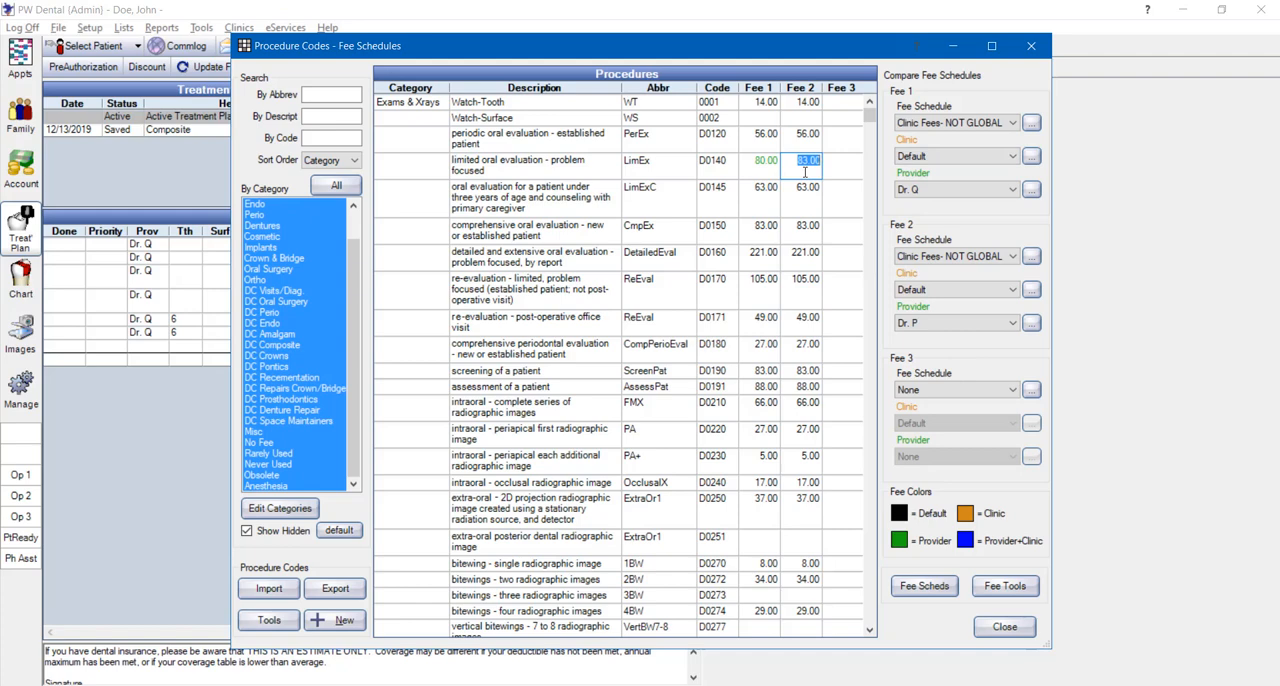
pyautogui.write('90')
pyautogui.press('Return')
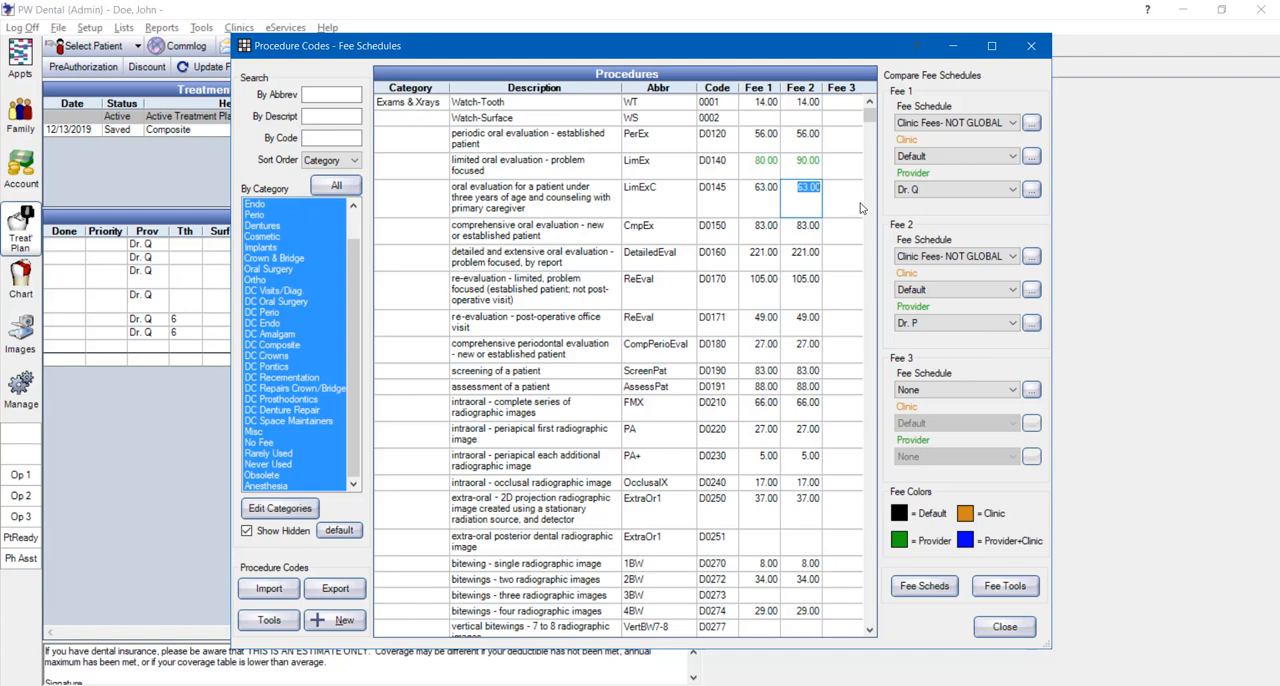
# Return the provider of both Fee 1 and Fee 2 to None
pyautogui.click(908, 195)
pyautogui.click(927, 194)
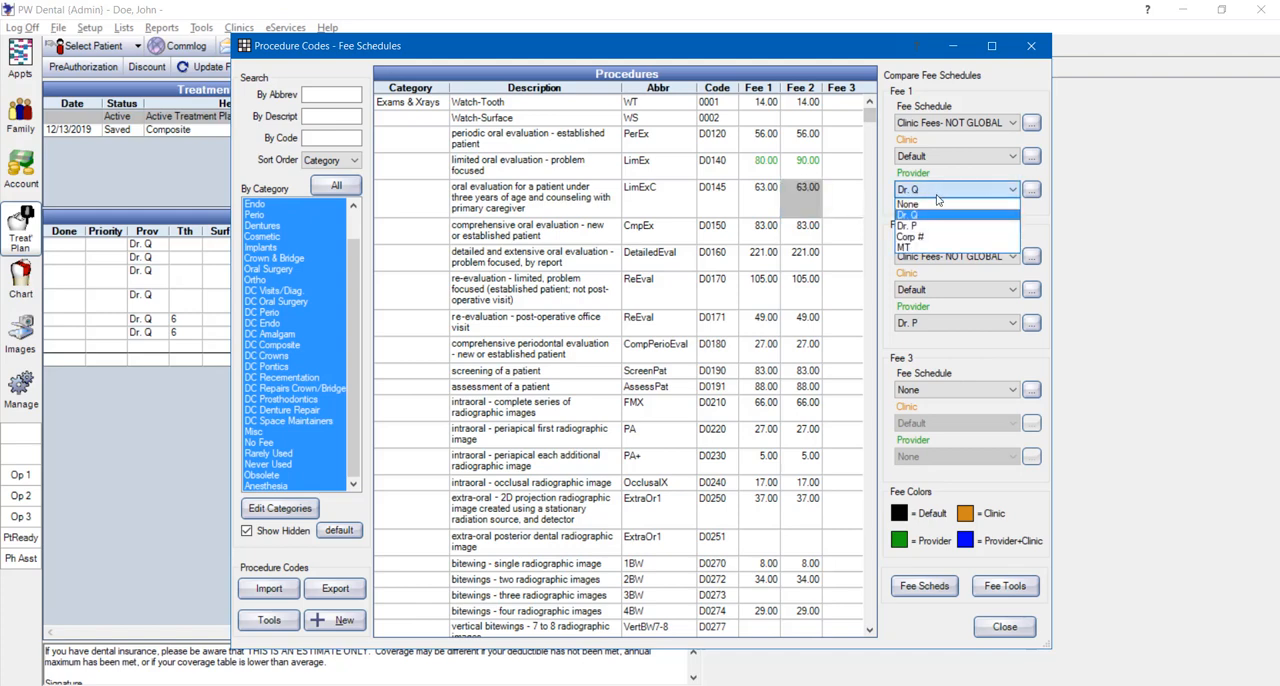
pyautogui.click(930, 205)
pyautogui.click(927, 323)
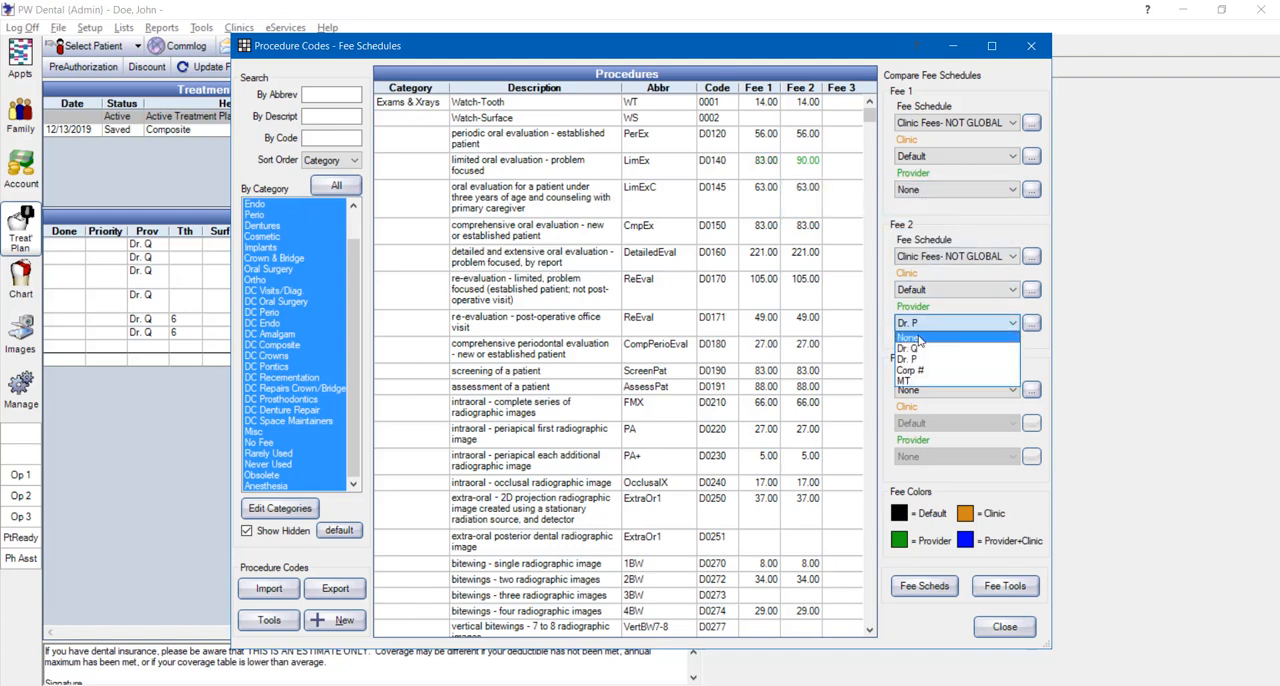
pyautogui.click(920, 339)
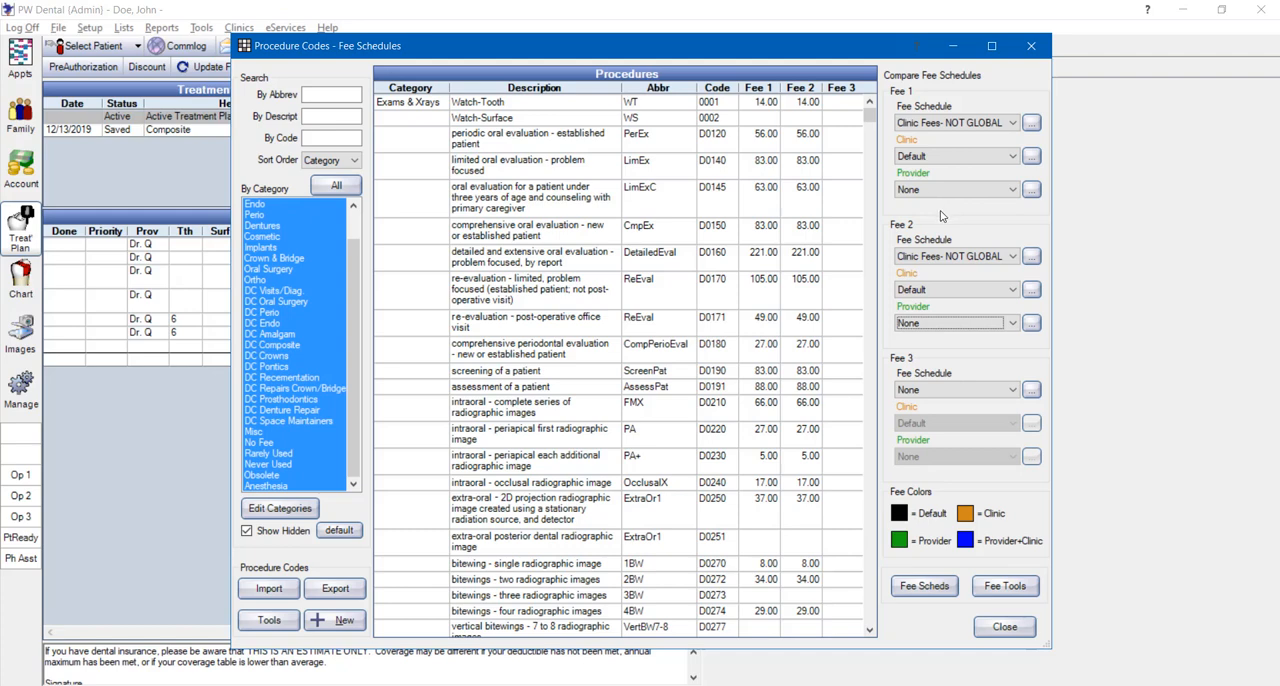
# Show the Fee 1 column for Clinic A with provider Dr. Q
pyautogui.click(925, 157)
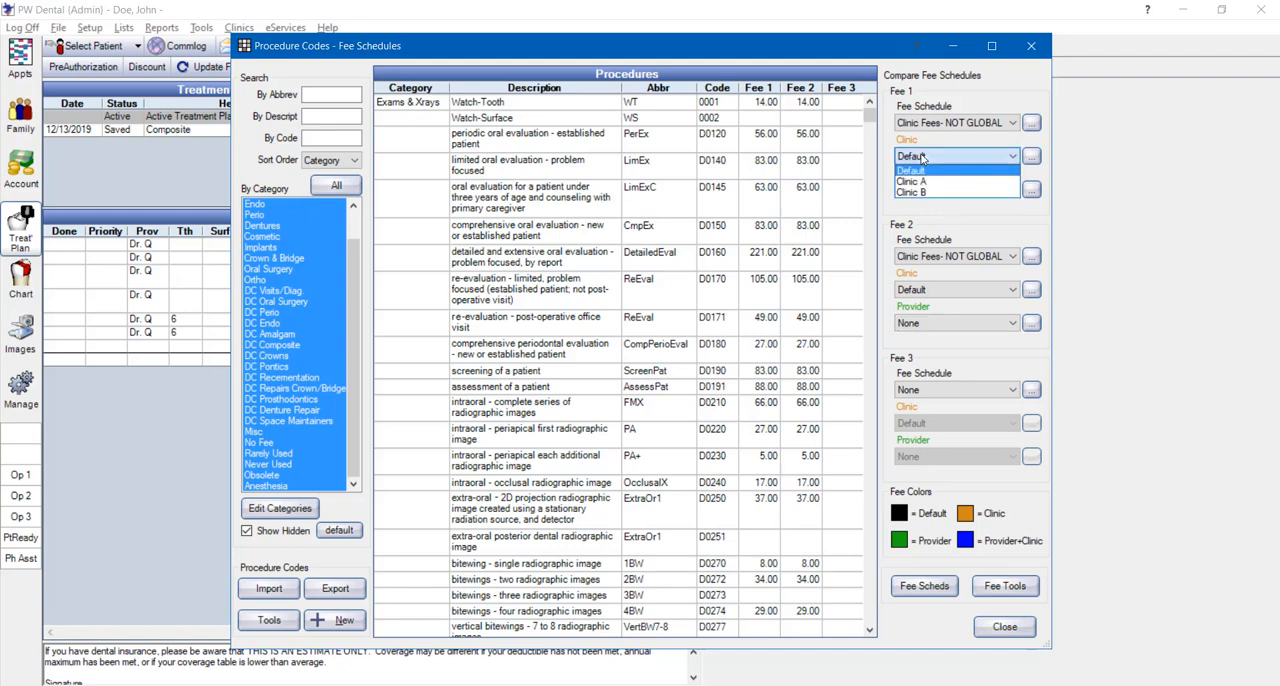
pyautogui.click(922, 187)
pyautogui.click(922, 187)
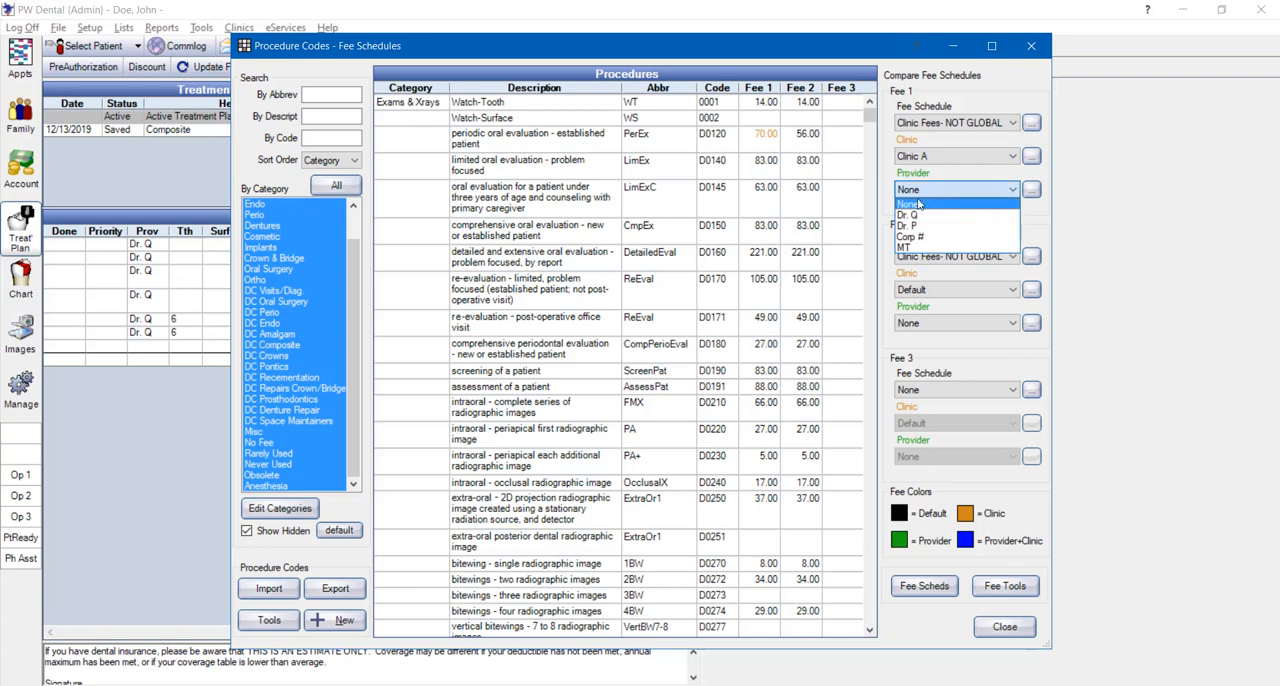
pyautogui.click(912, 216)
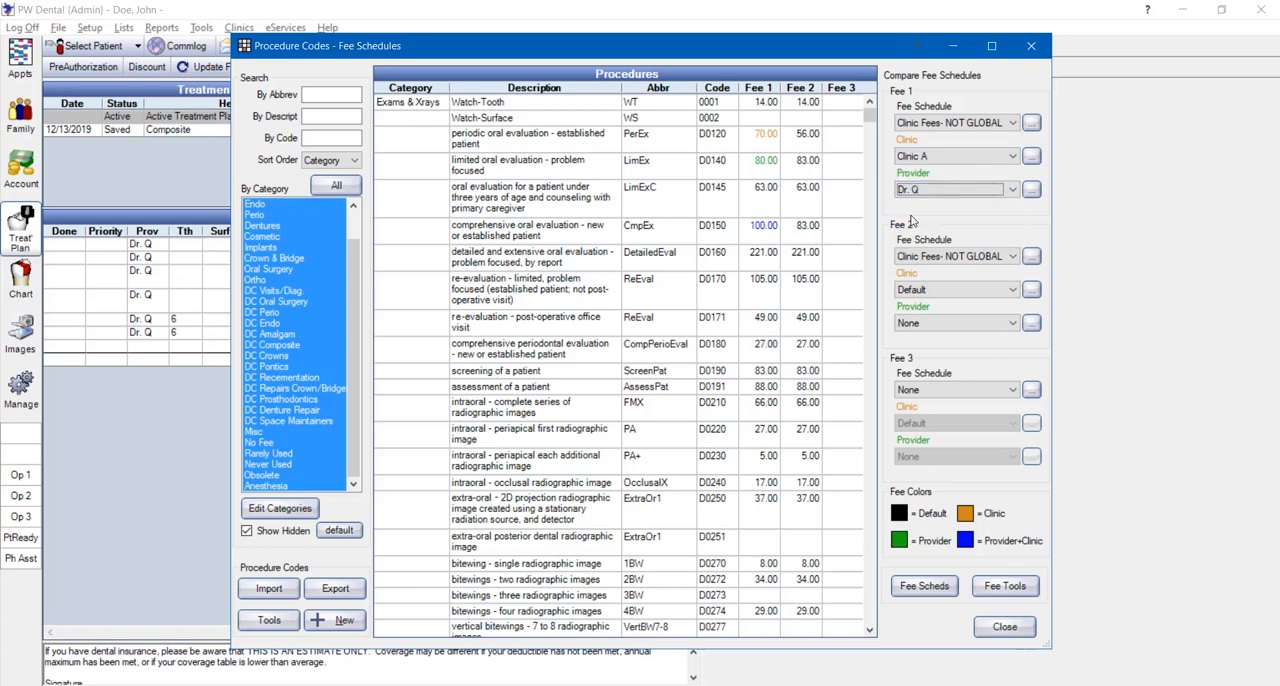
# Show the Fee 2 column for Clinic B with provider Dr. Q for comparison, and close the fee schedules window
pyautogui.click(921, 290)
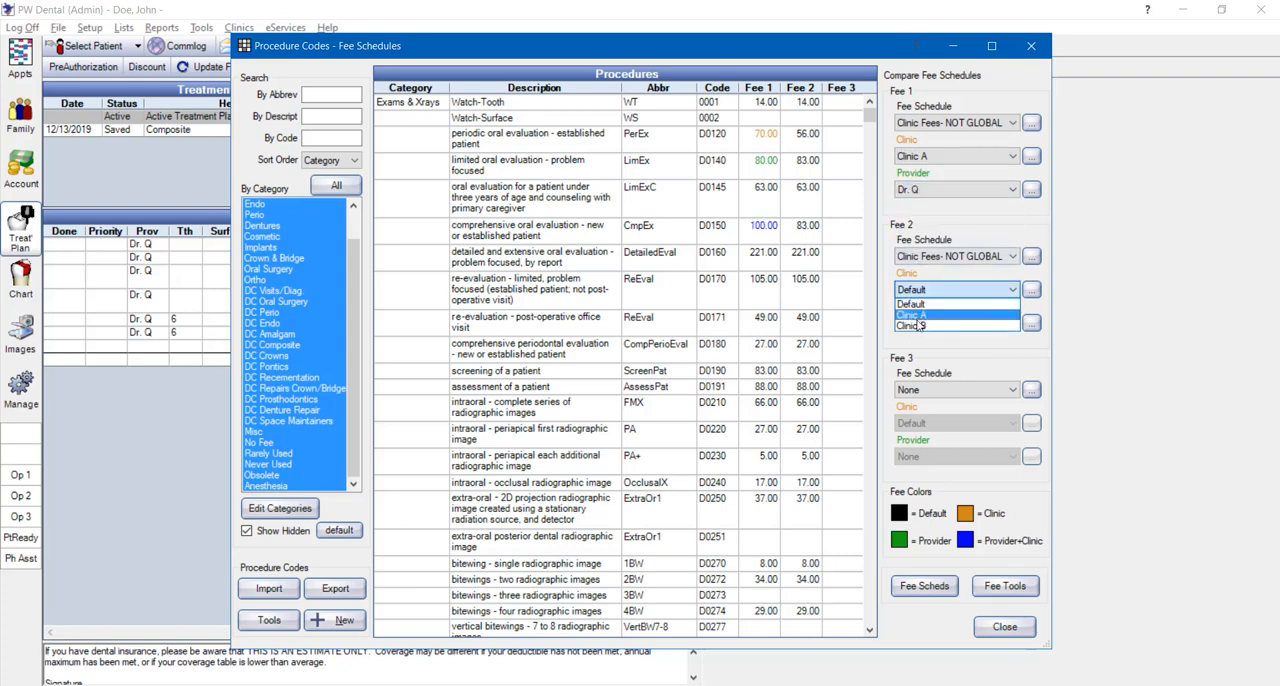
pyautogui.click(918, 326)
pyautogui.click(918, 325)
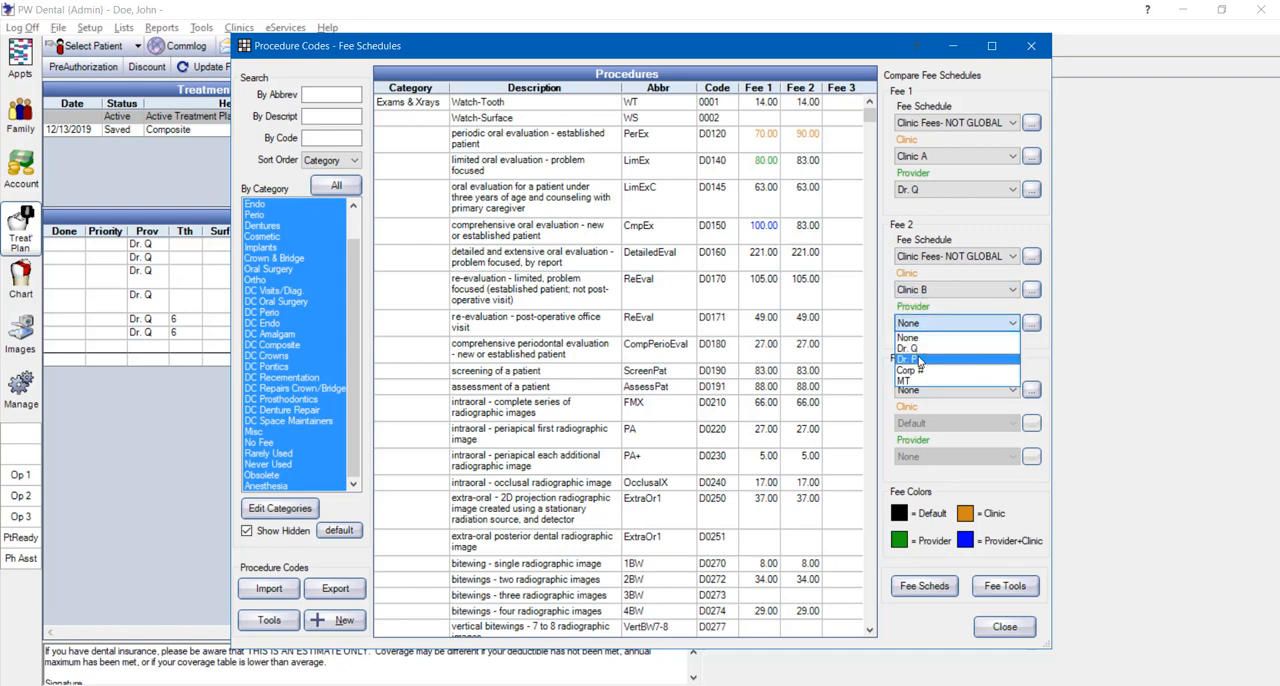
pyautogui.click(912, 349)
pyautogui.click(913, 351)
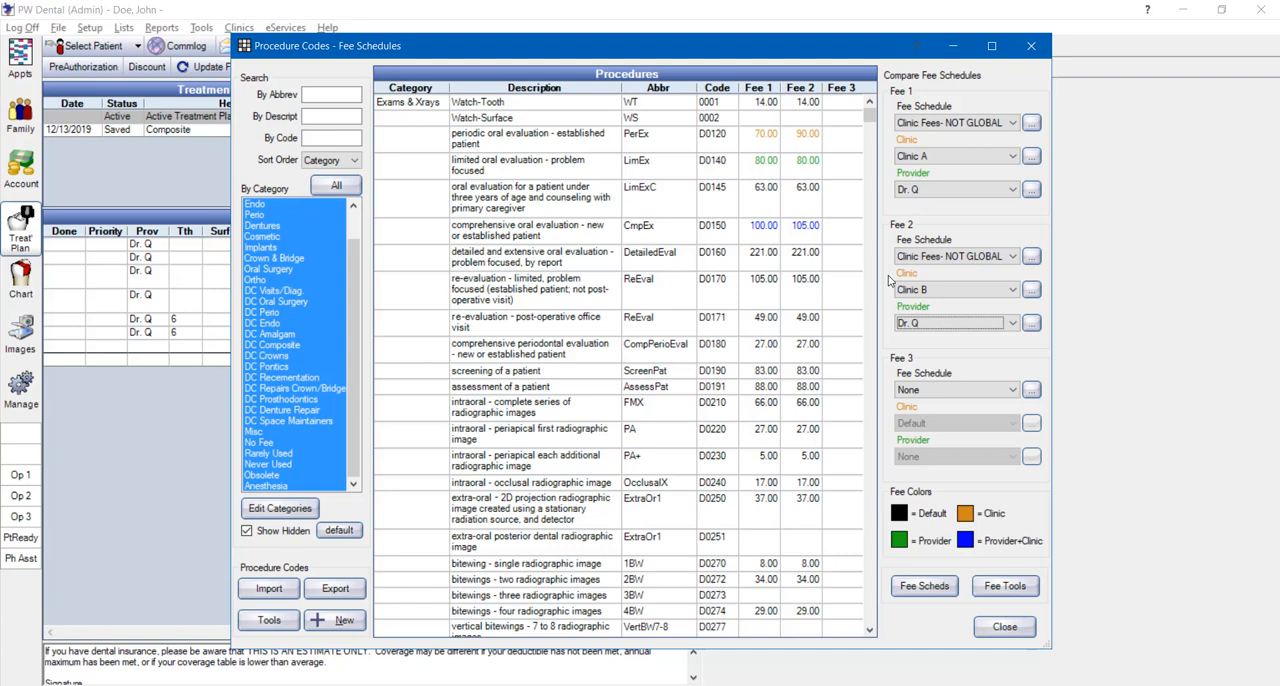
pyautogui.click(1005, 627)
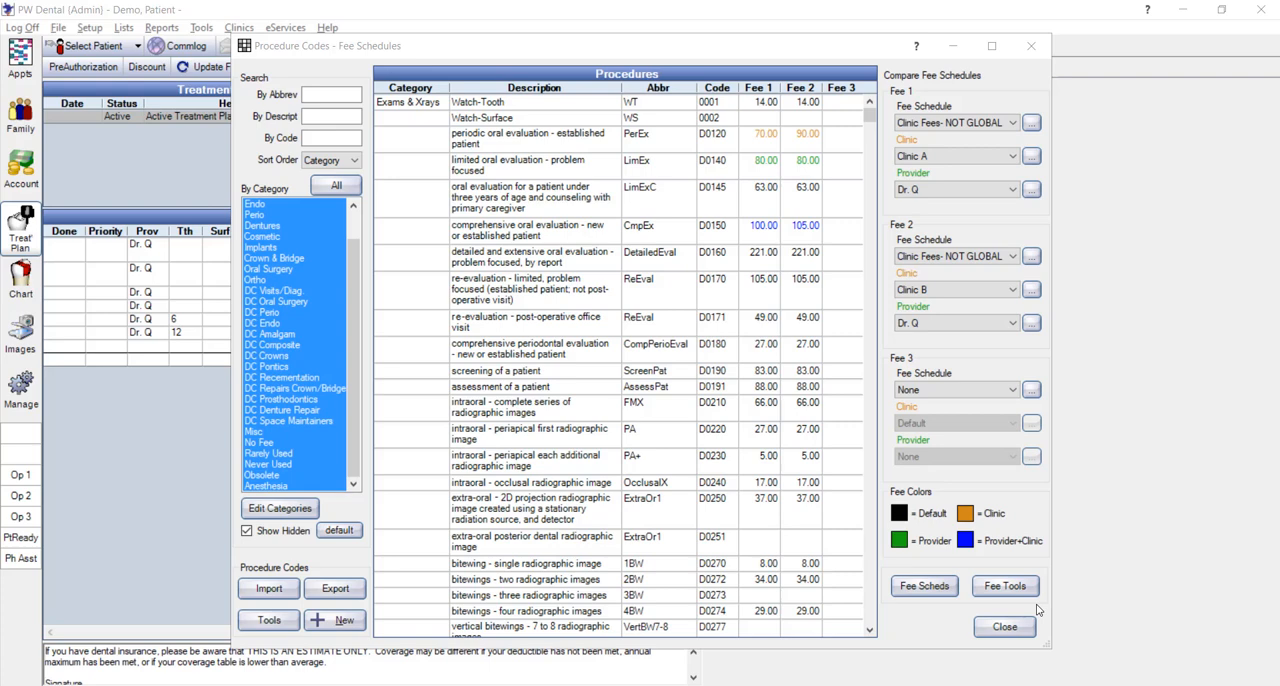
pyautogui.click(1010, 628)
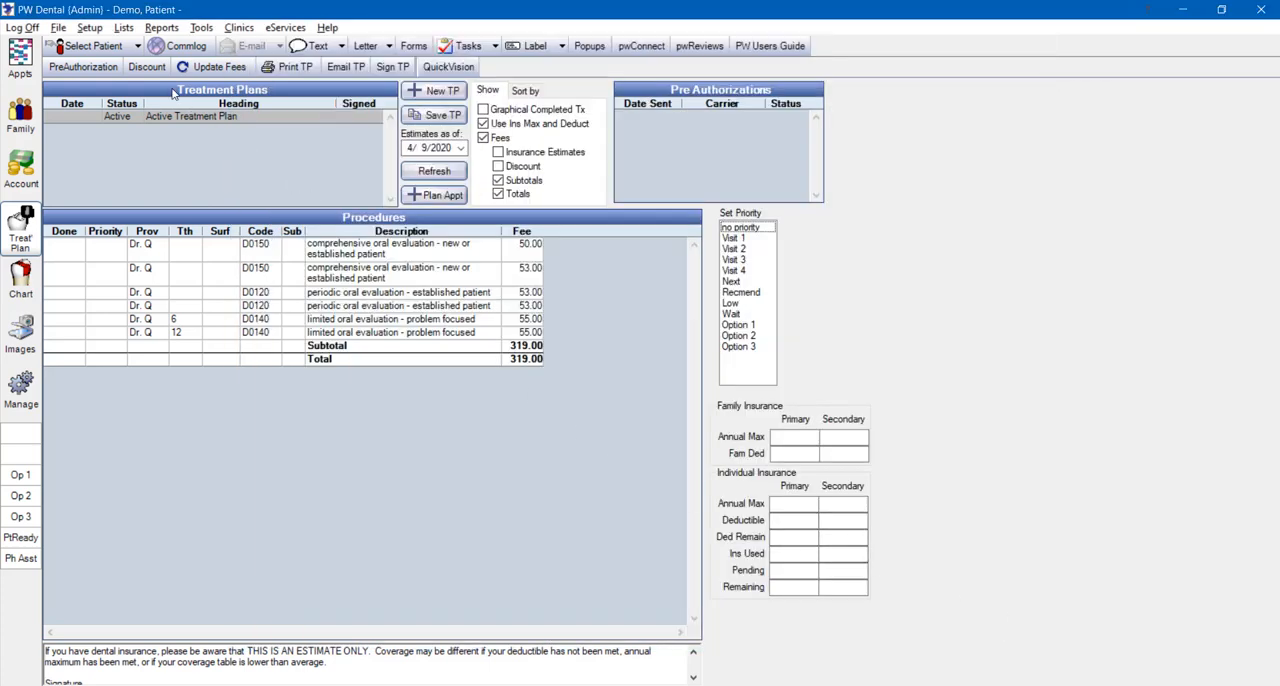
# In the provider list, assign the Clinic Fees- NOT GLOBAL fee schedule to Dr. Q and save the provider
pyautogui.click(125, 29)
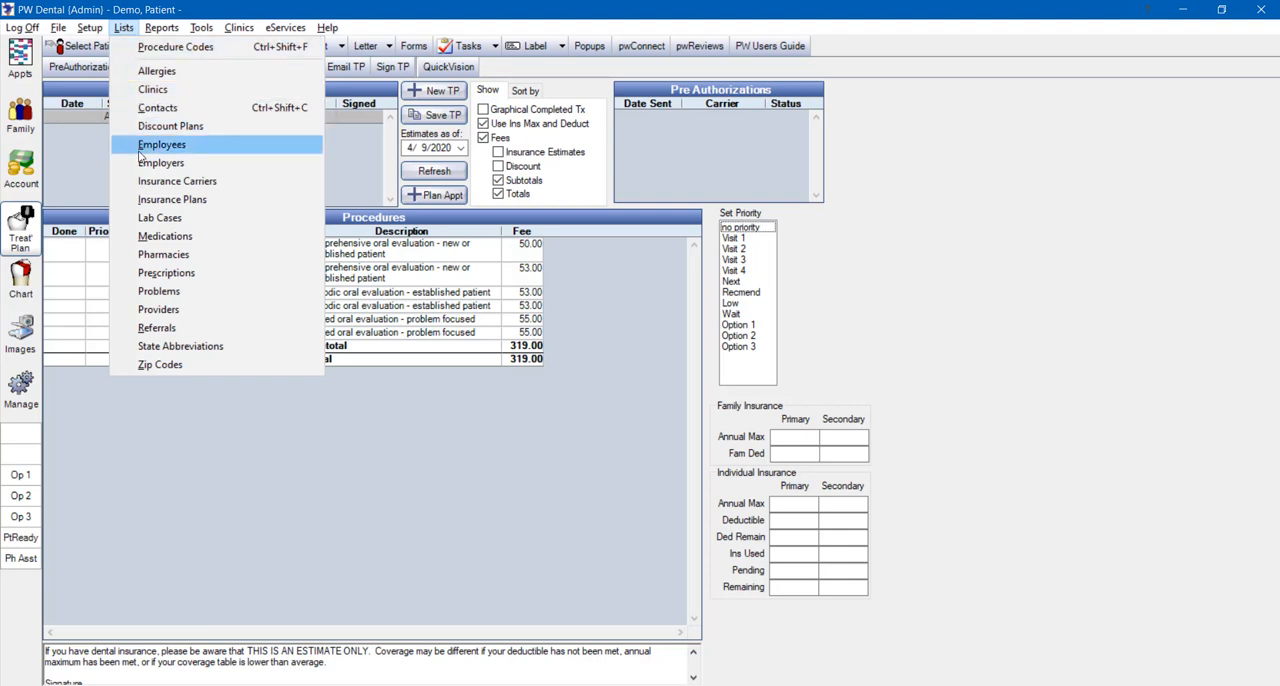
pyautogui.click(158, 310)
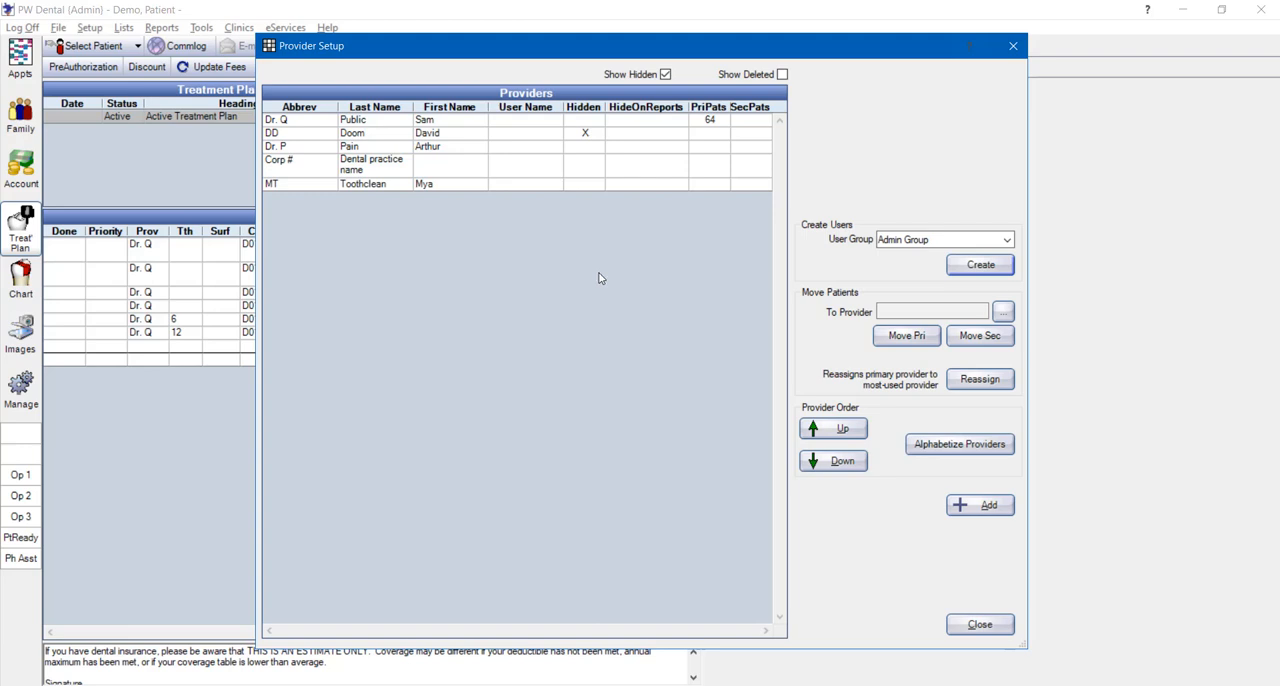
pyautogui.click(462, 122)
pyautogui.doubleClick(462, 127)
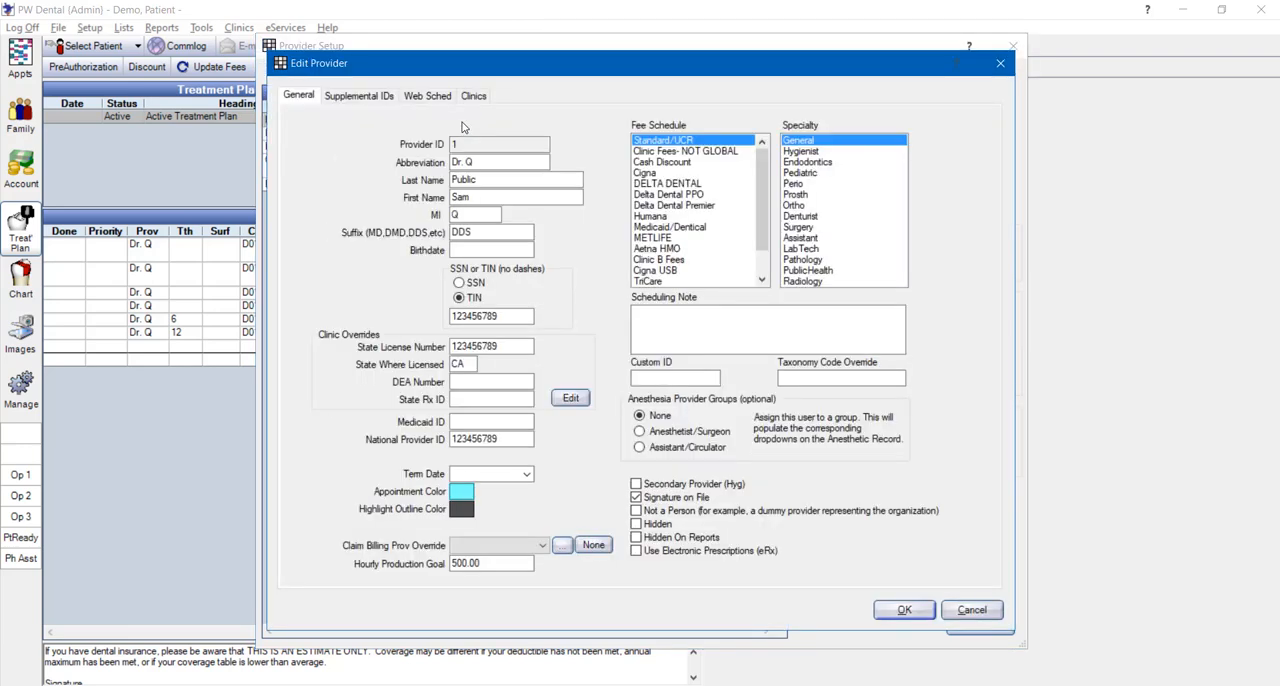
pyautogui.click(652, 151)
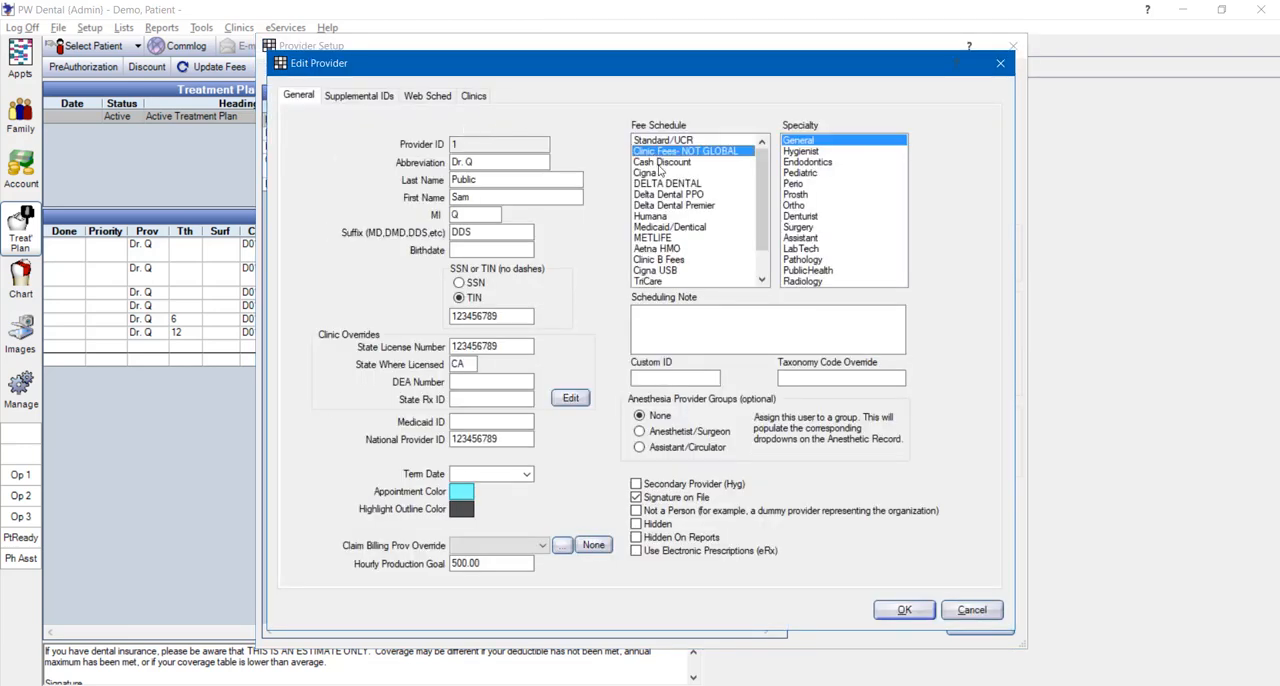
pyautogui.click(884, 612)
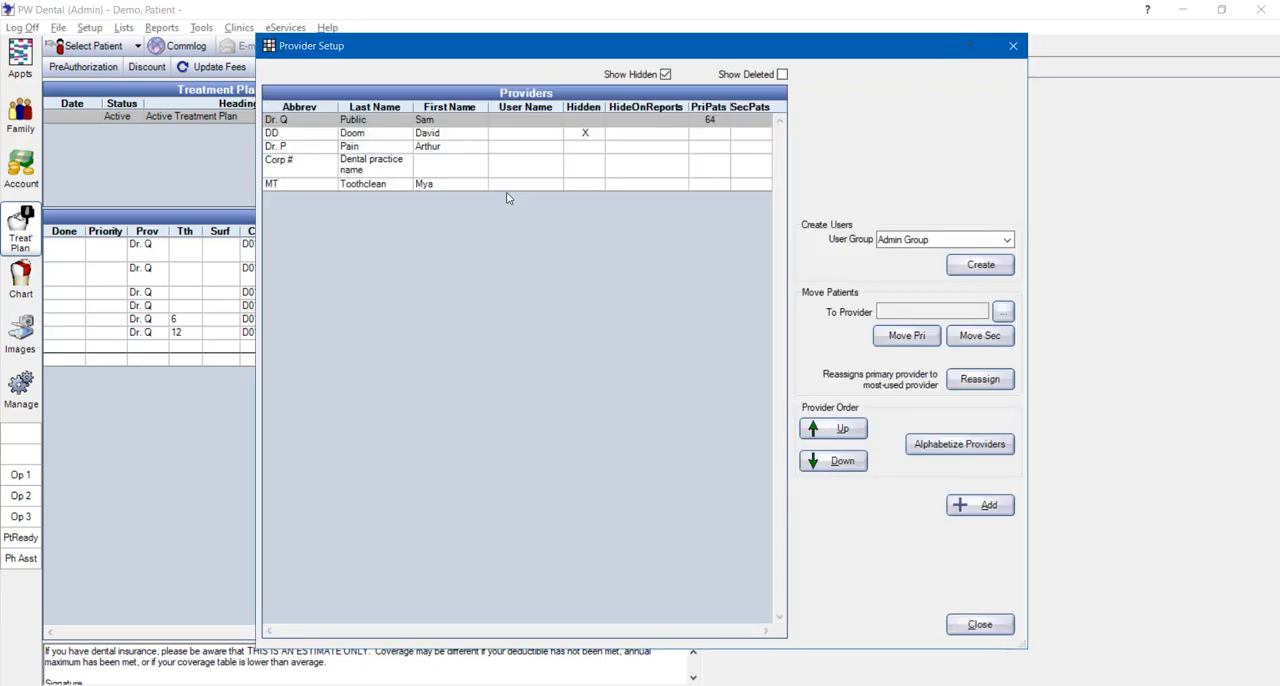
# Assign the Clinic Fees- NOT GLOBAL fee schedule to Dr. P, save it and close the provider setup
pyautogui.doubleClick(500, 146)
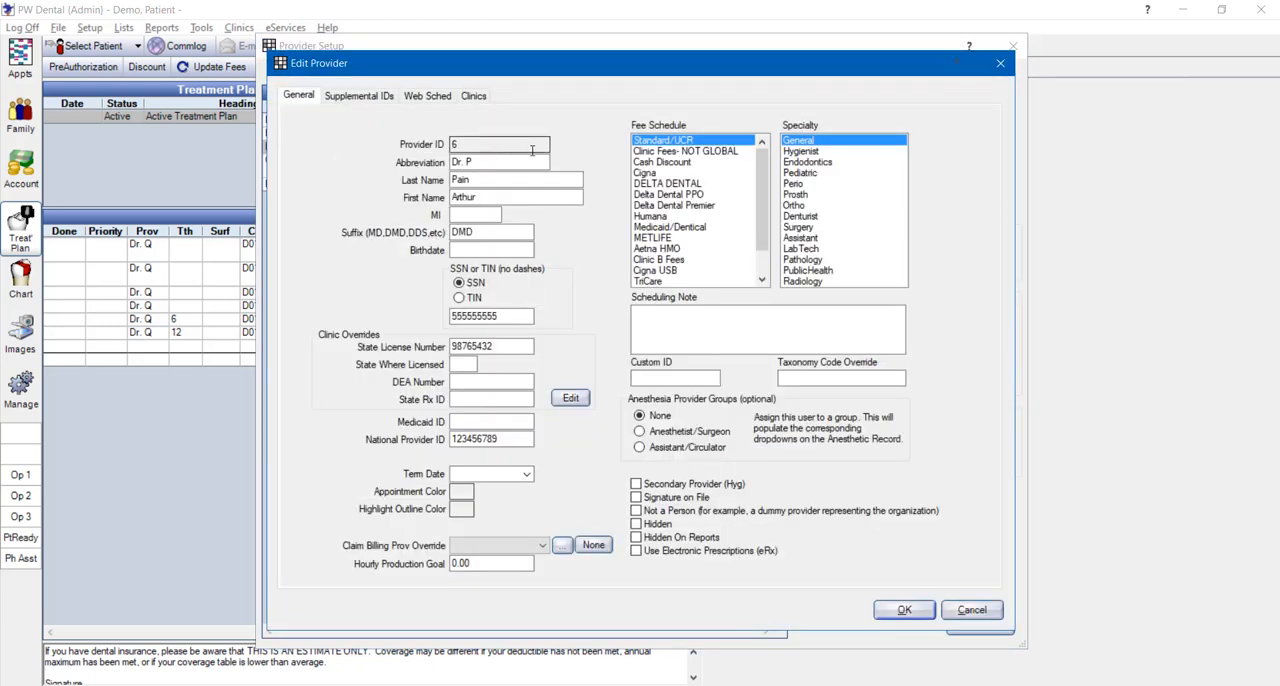
pyautogui.click(652, 152)
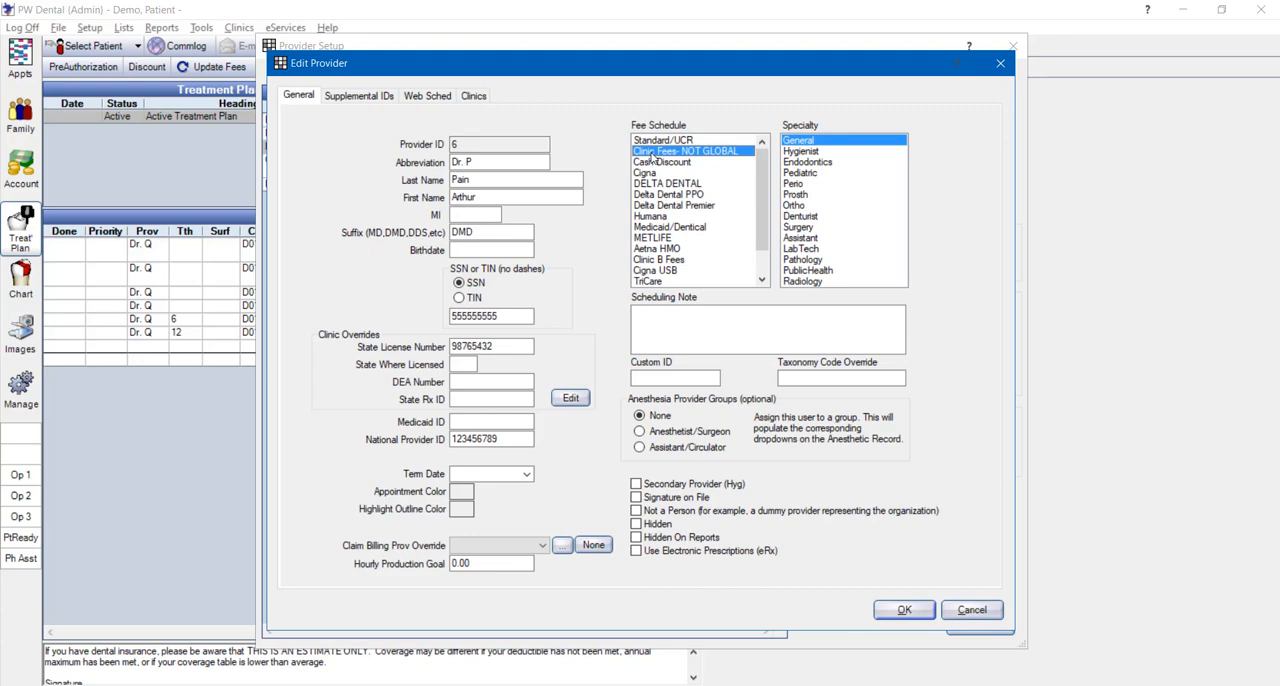
pyautogui.click(901, 611)
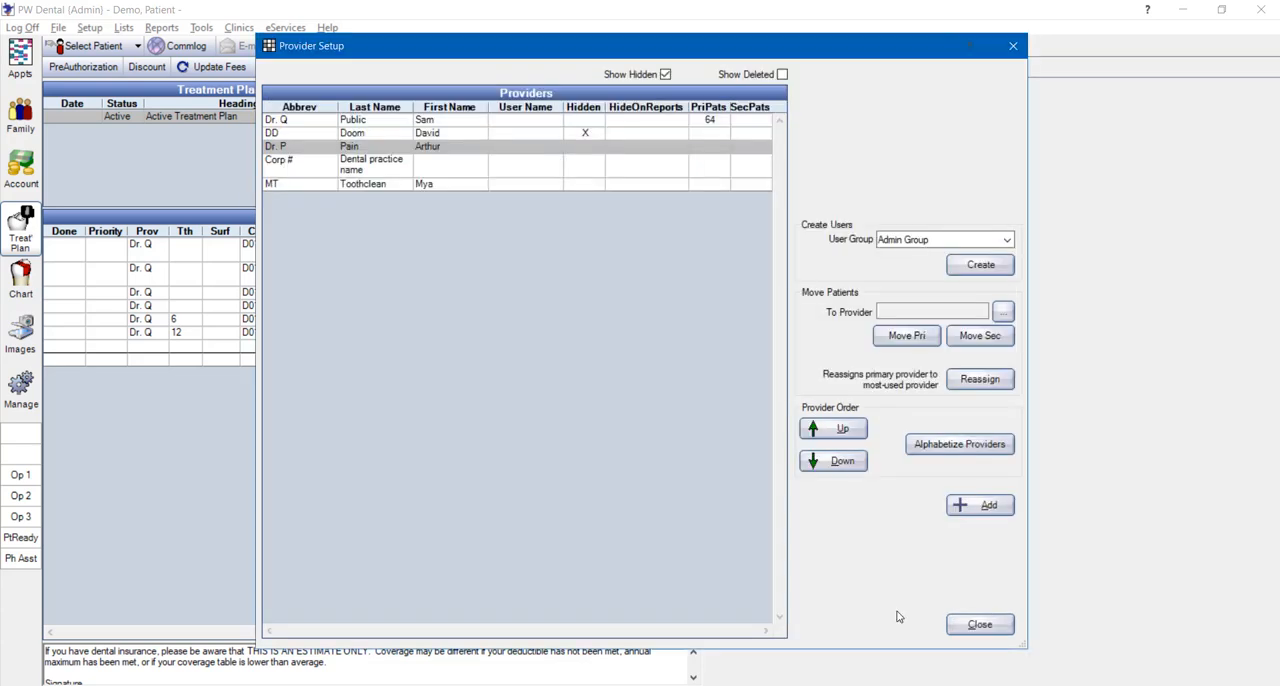
pyautogui.click(960, 627)
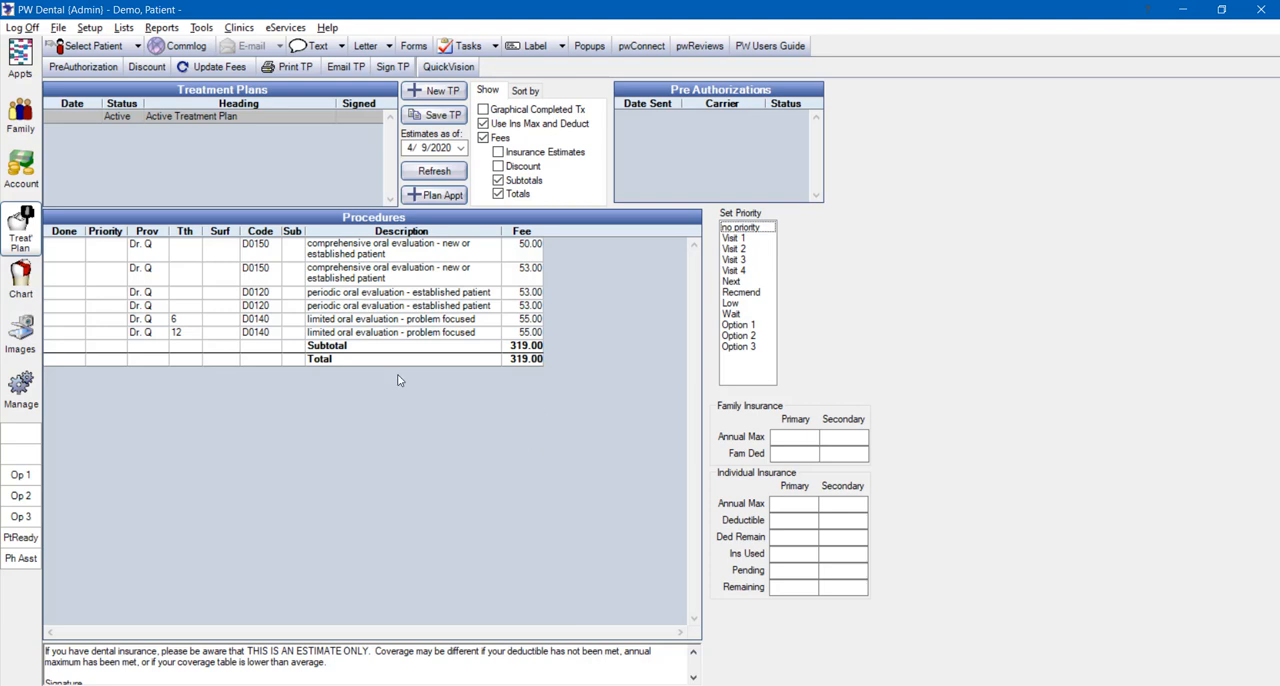
# Set the clinic of the first D0120 periodic oral evaluation in the treatment plan to Clinic A
pyautogui.click(375, 294)
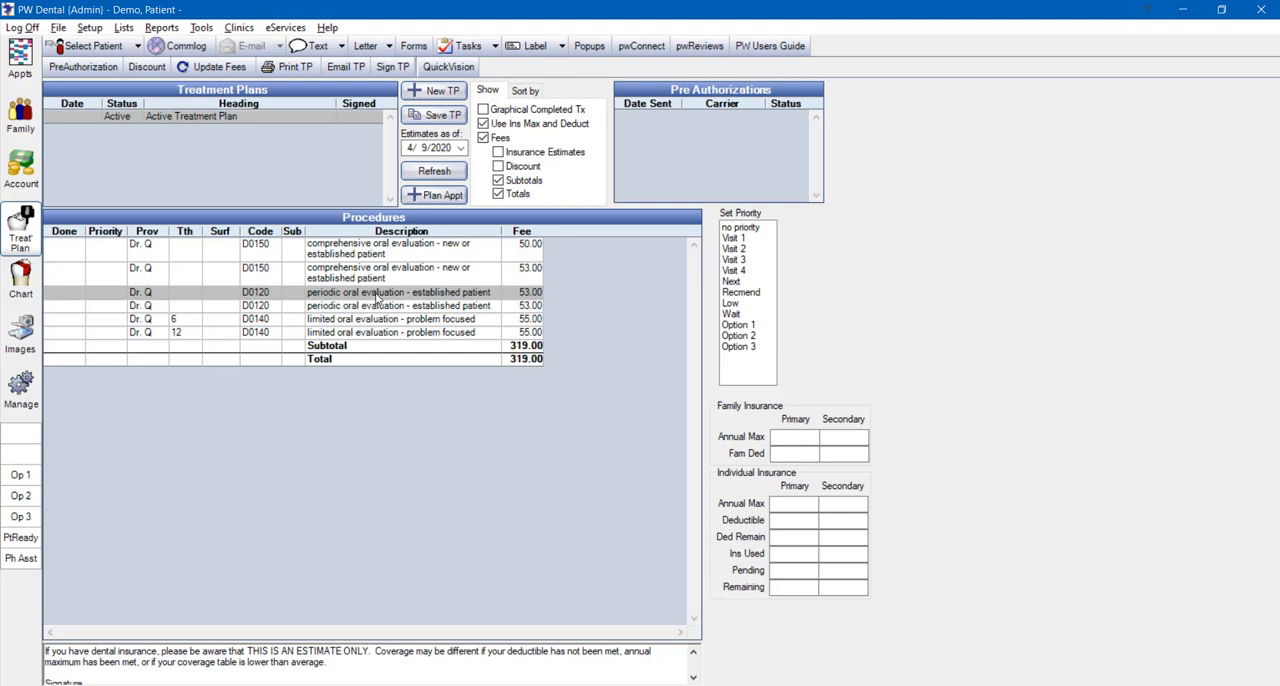
pyautogui.doubleClick(378, 298)
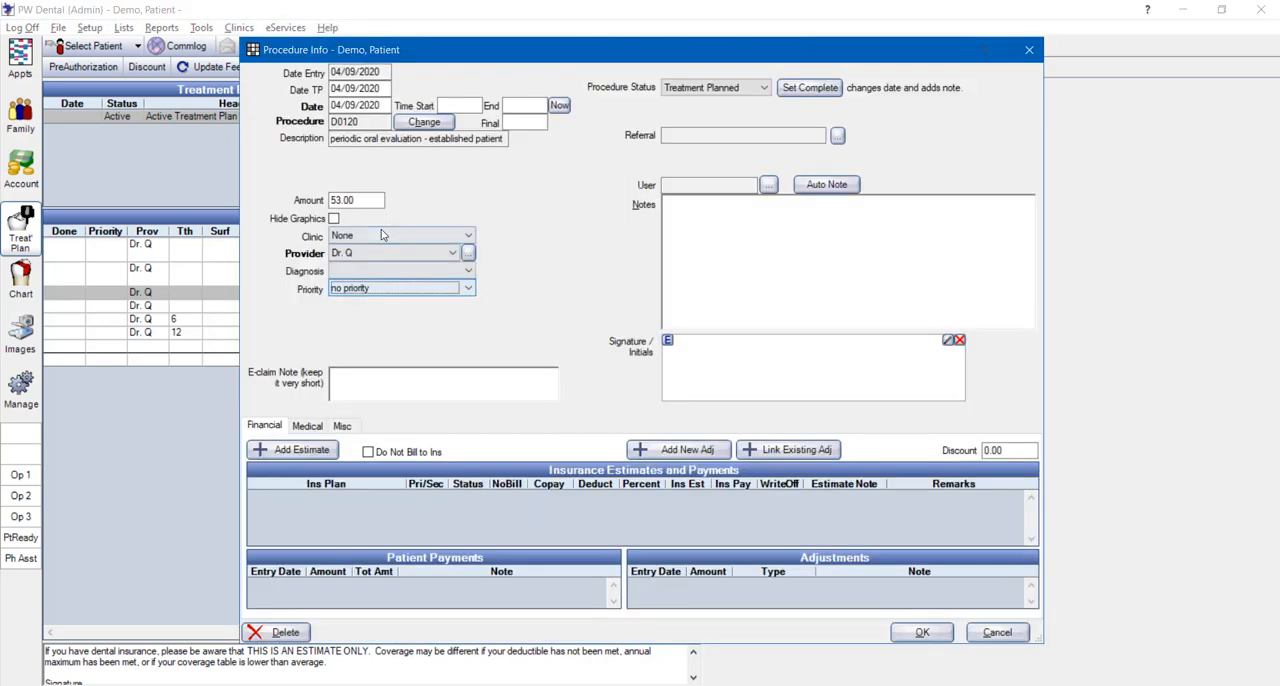
pyautogui.click(373, 236)
pyautogui.click(373, 252)
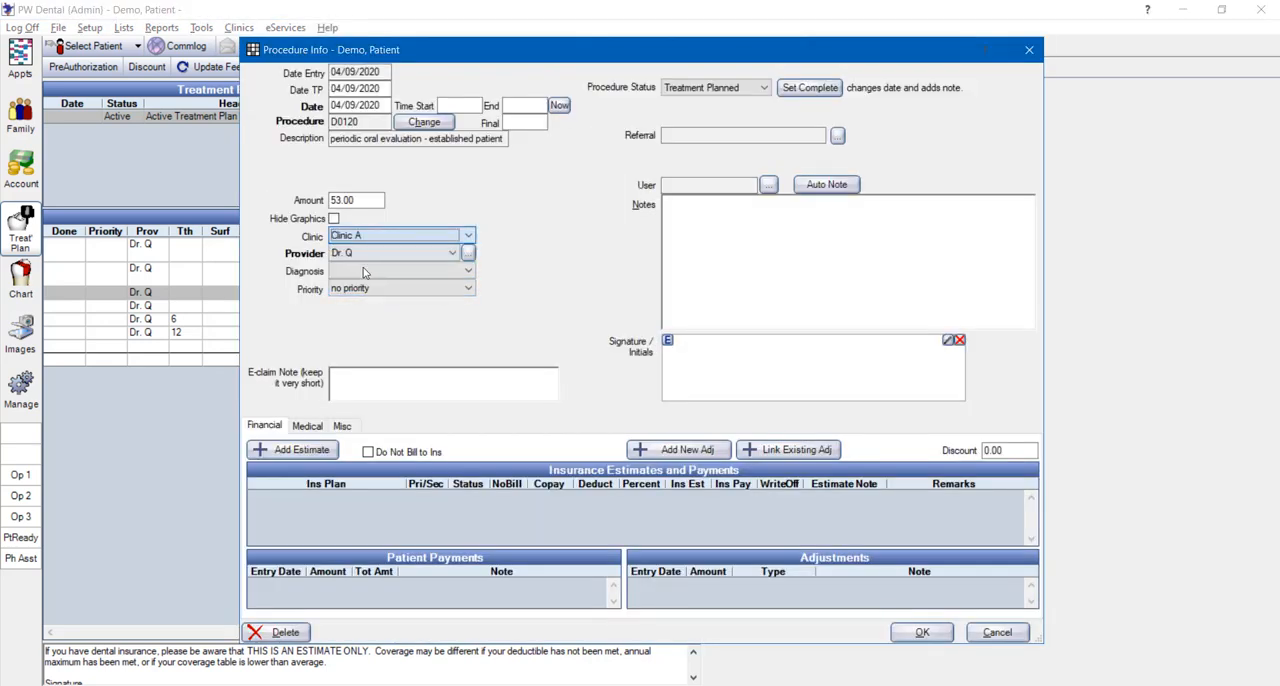
pyautogui.click(922, 632)
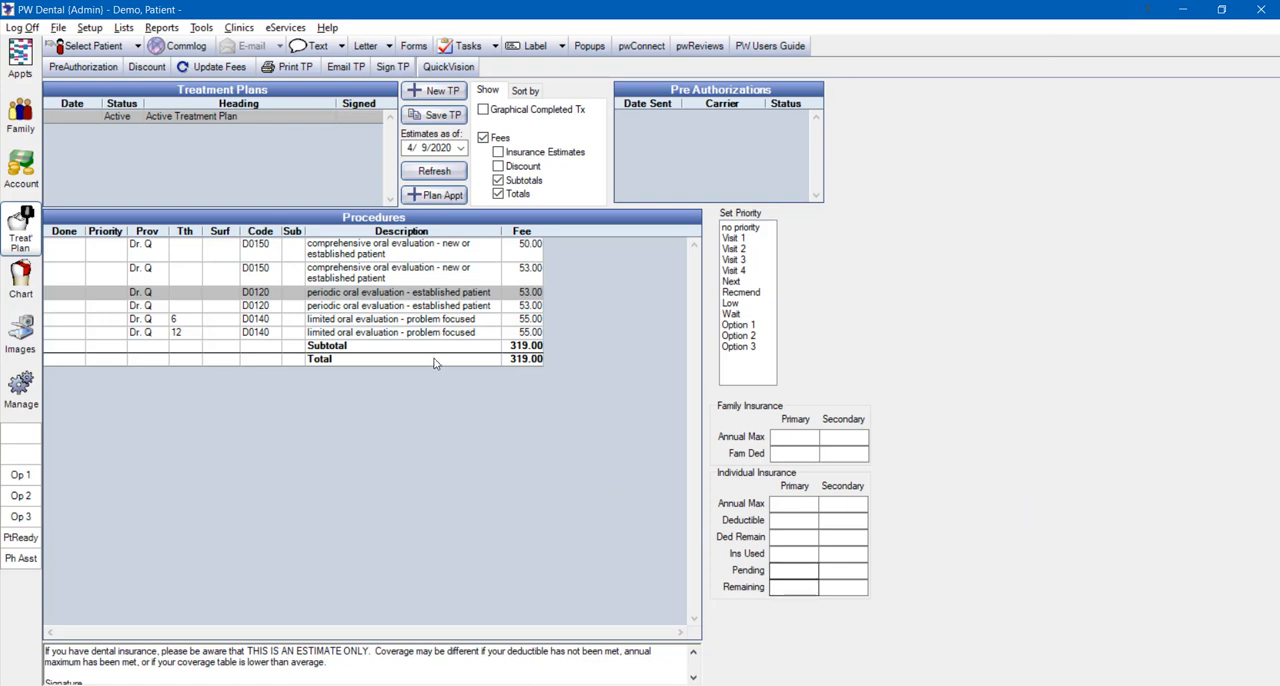
# Set the clinic of the second D0120 periodic oral evaluation in the treatment plan to Clinic B
pyautogui.click(414, 309)
pyautogui.doubleClick(414, 312)
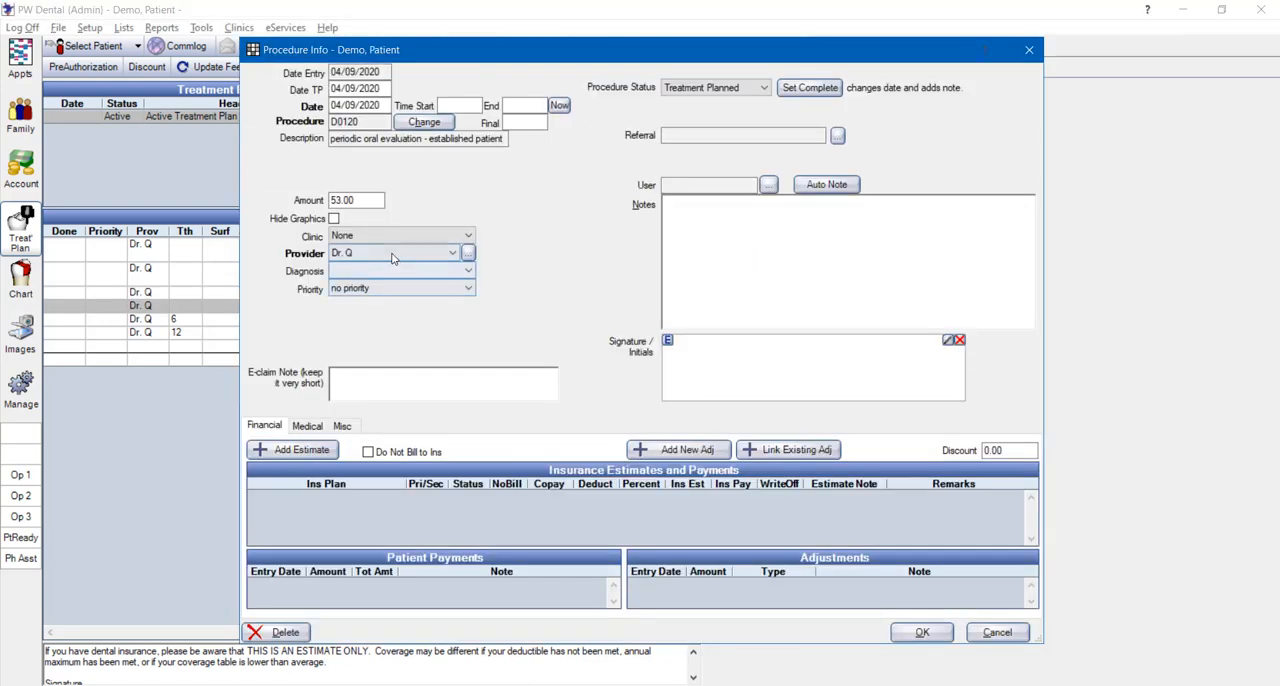
pyautogui.click(455, 236)
pyautogui.click(357, 272)
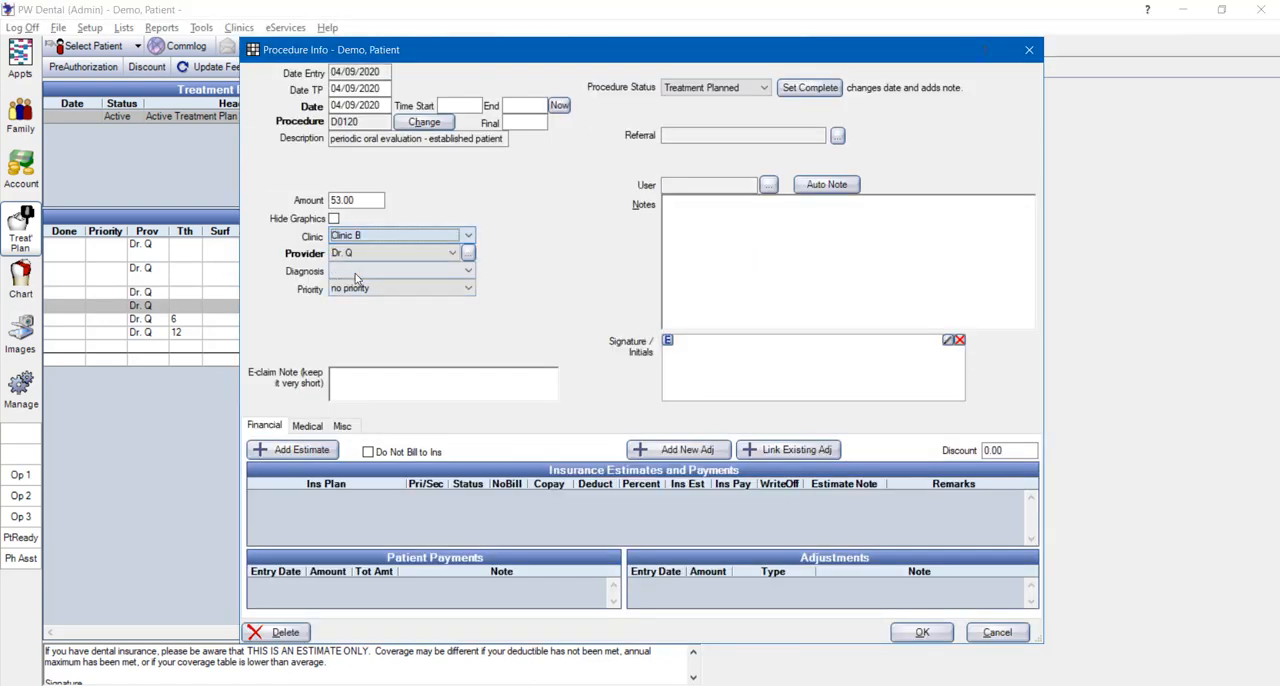
pyautogui.click(910, 630)
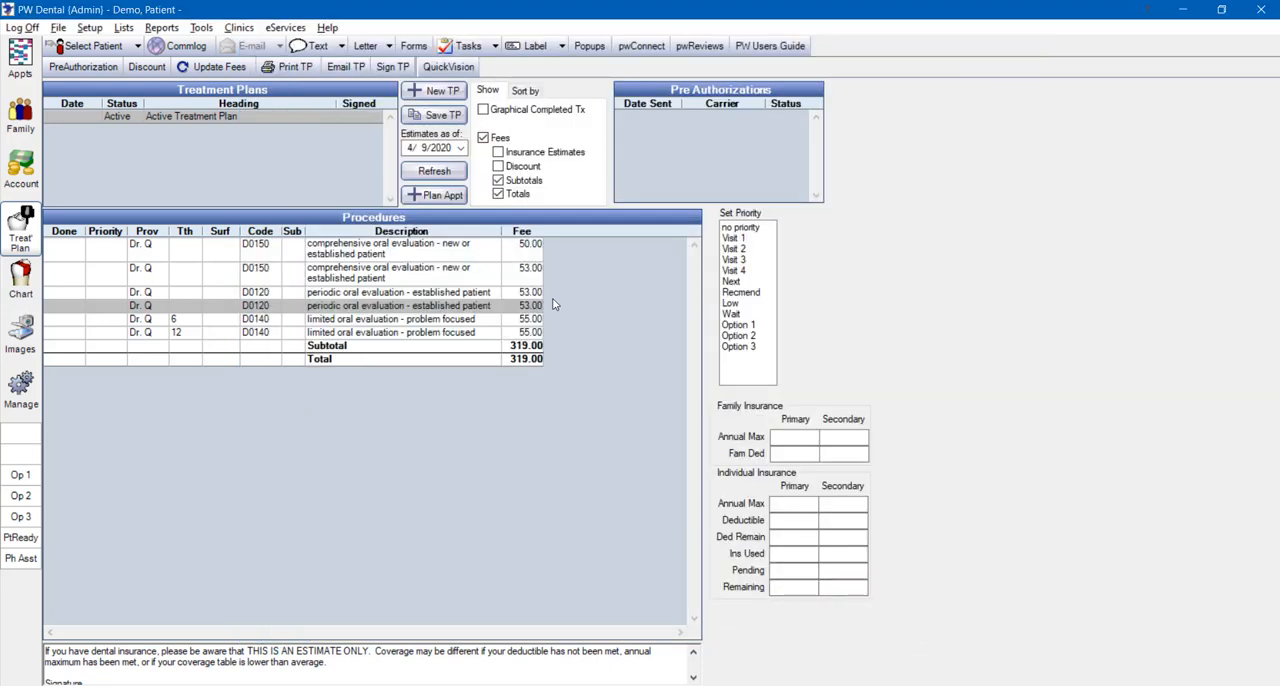
# Update all treatment plan fees to the patient's current fees and check the D0120 and tooth 6 D0140 procedures
pyautogui.click(226, 67)
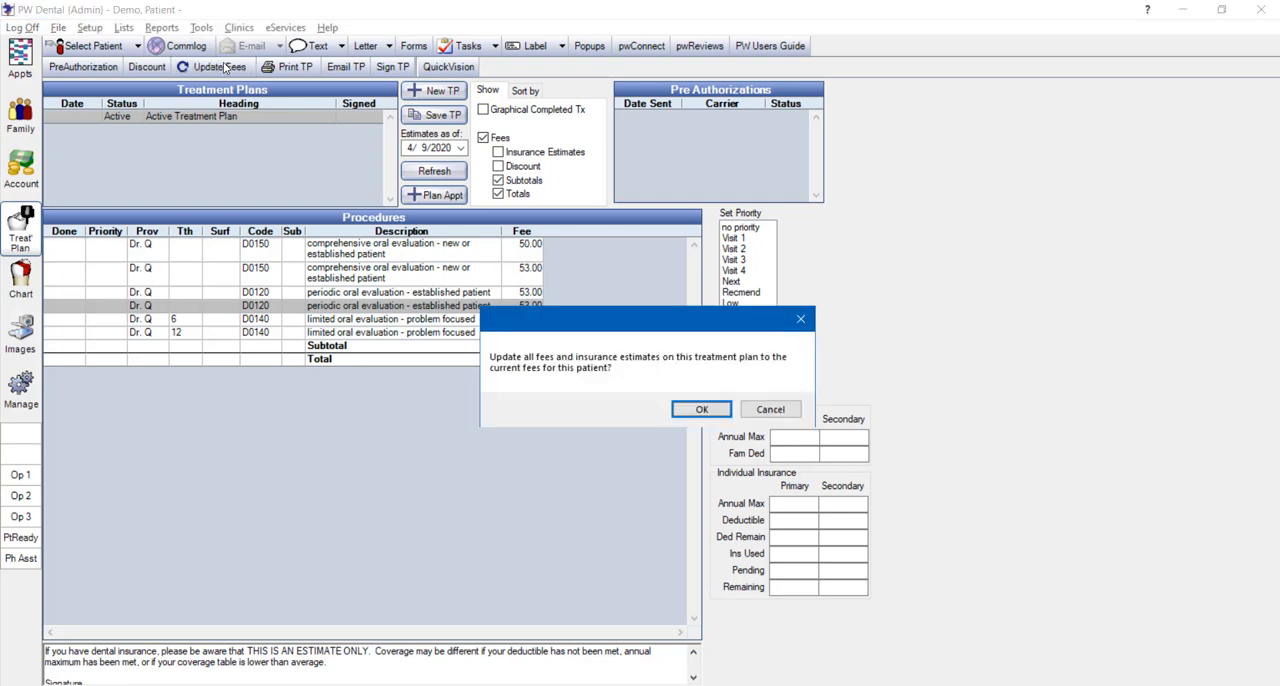
pyautogui.click(699, 411)
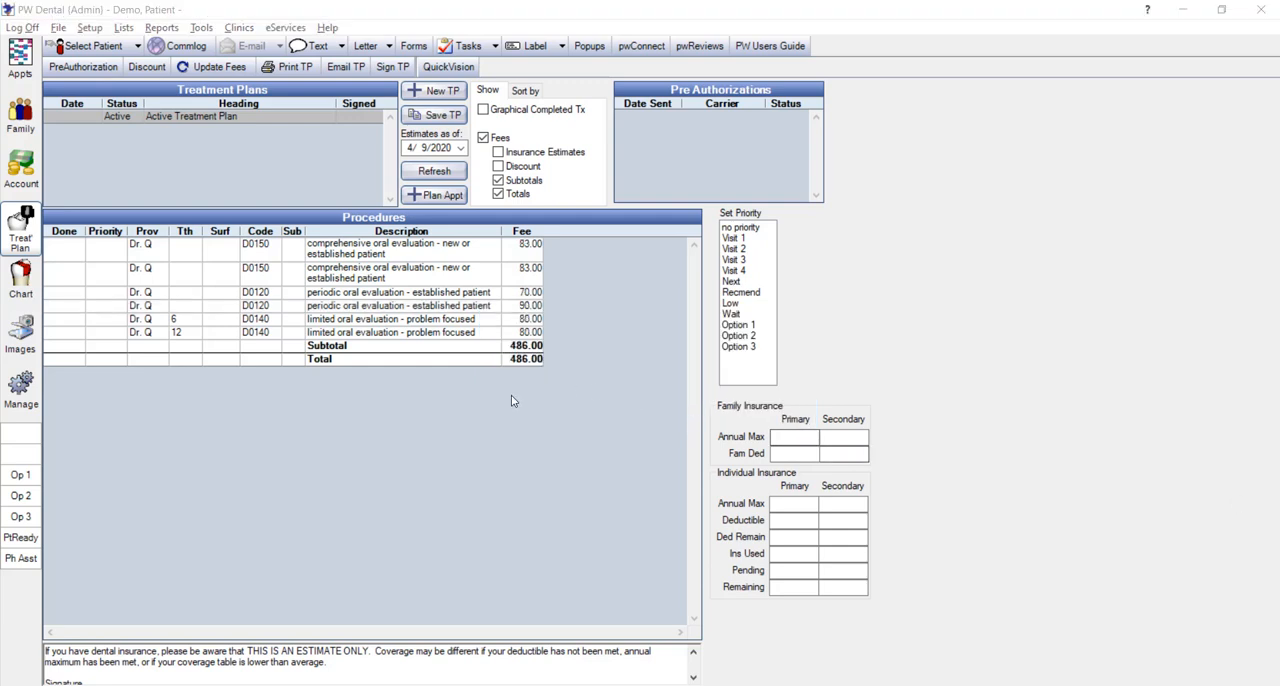
pyautogui.click(478, 297)
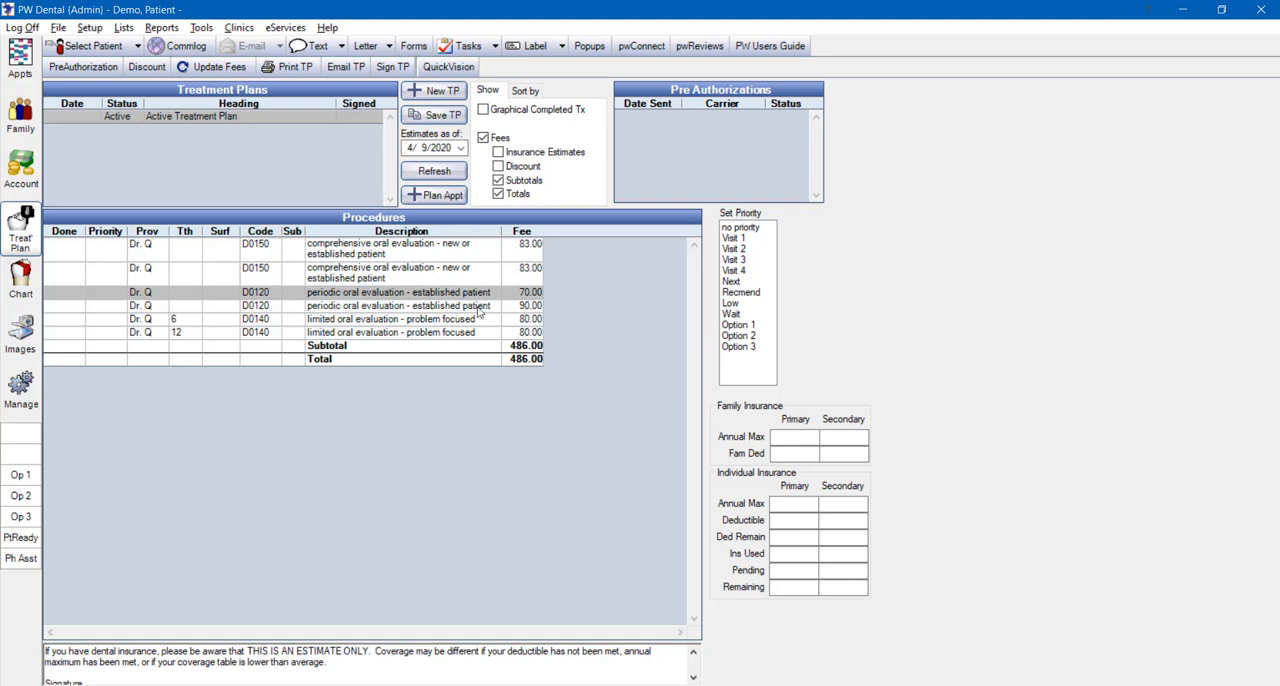
pyautogui.click(479, 310)
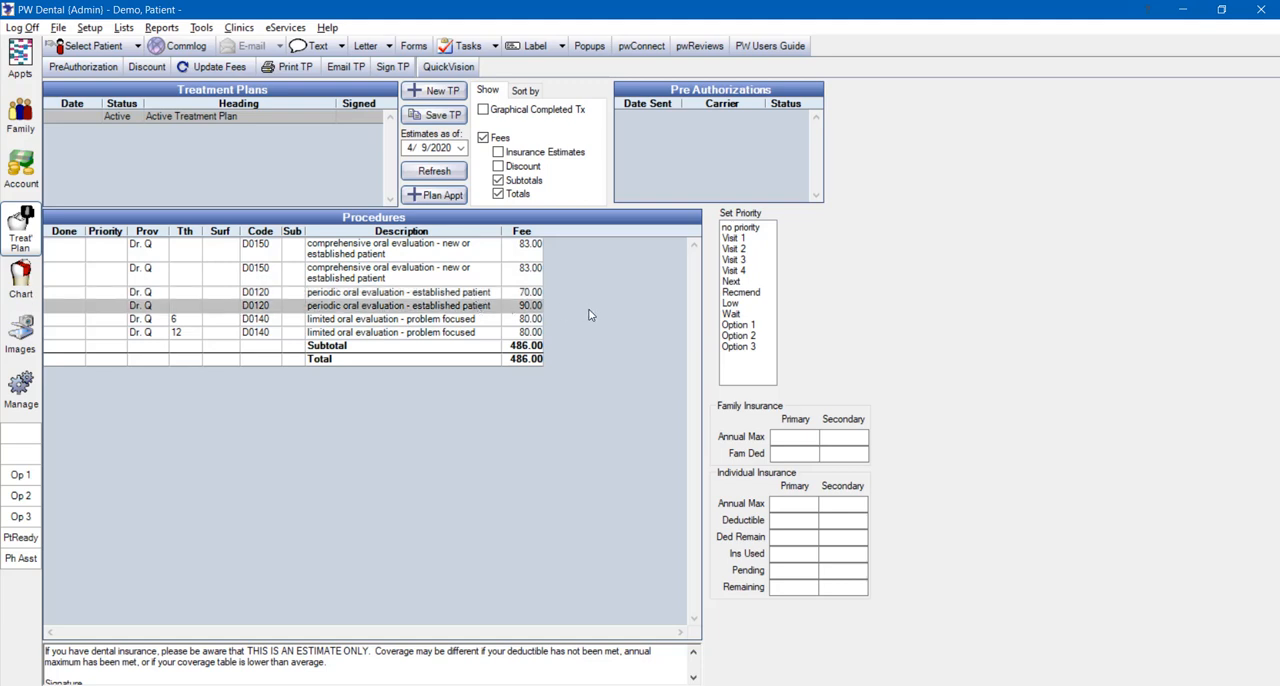
pyautogui.click(475, 320)
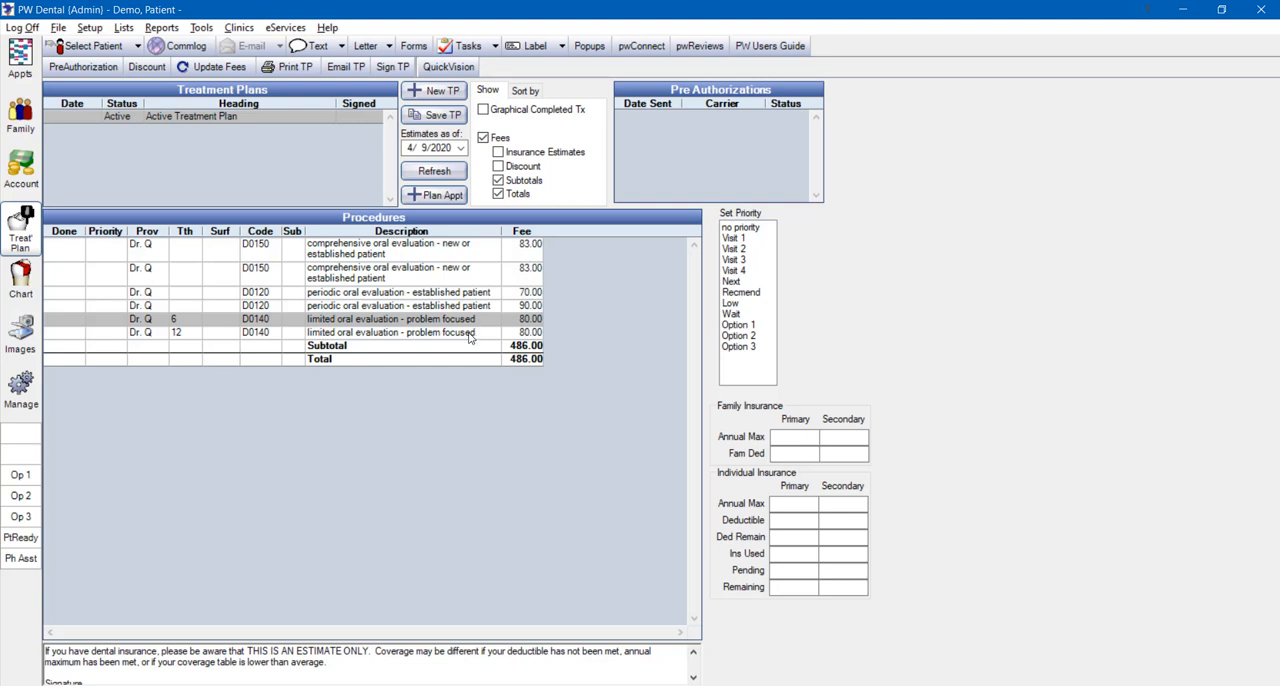
# Change the provider of the D0140 limited oral evaluation on tooth 12 to Dr. P
pyautogui.doubleClick(469, 335)
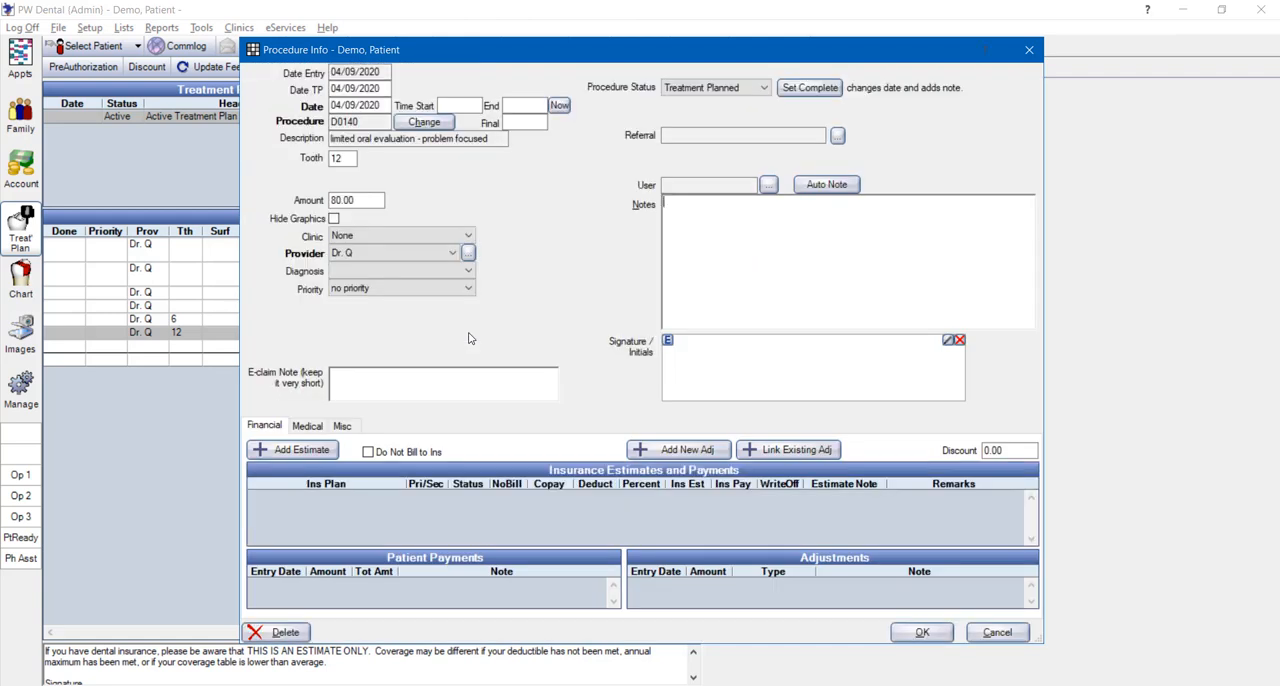
pyautogui.click(372, 253)
pyautogui.click(347, 286)
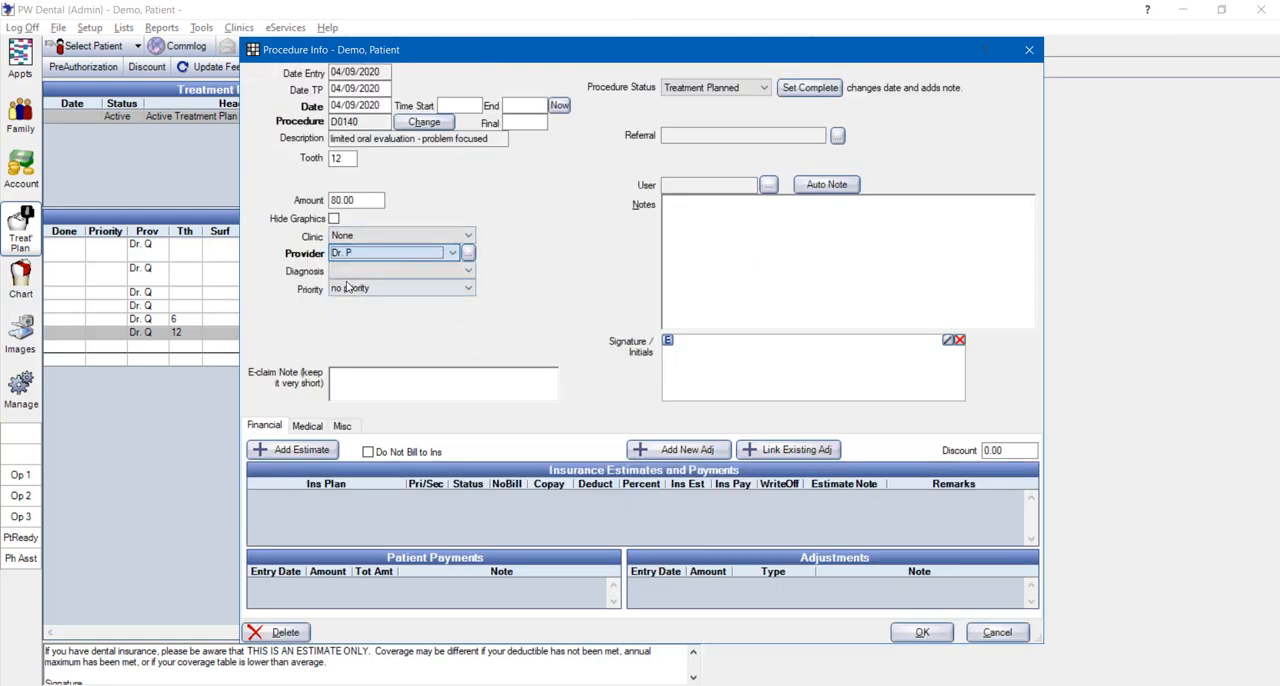
pyautogui.click(922, 632)
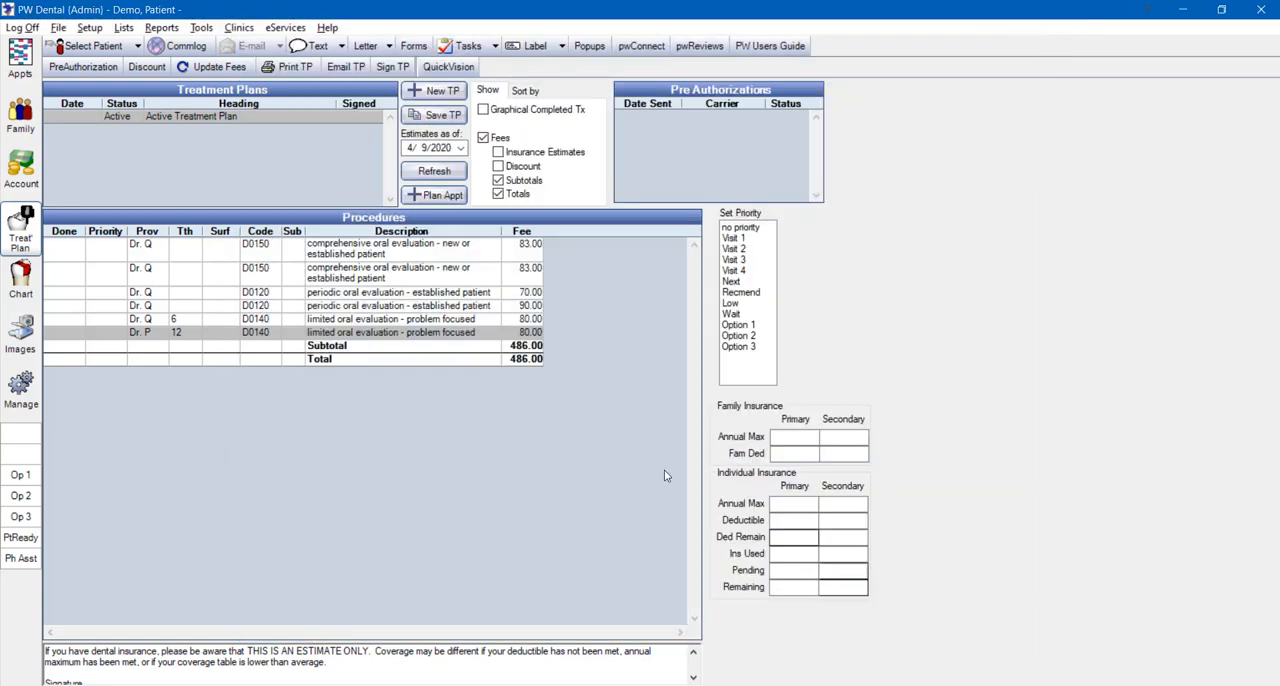
# Update the treatment plan fees again and check the tooth 12 D0140 fee for Dr. P
pyautogui.click(213, 66)
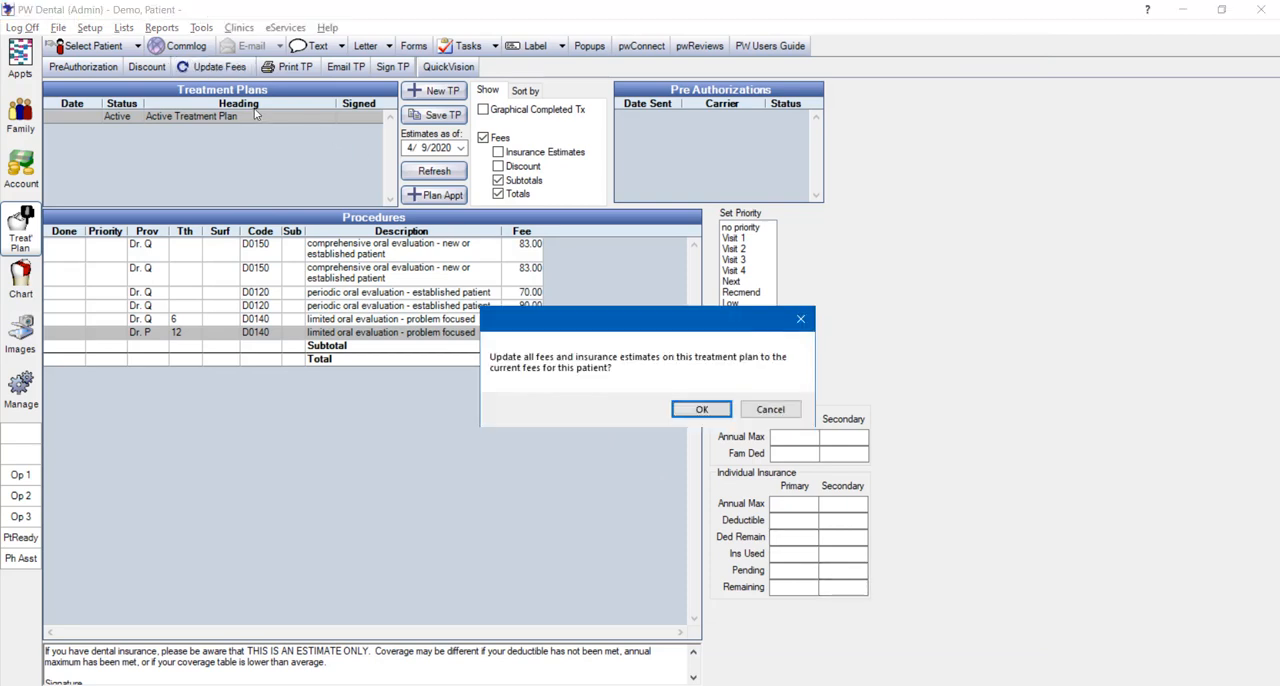
pyautogui.click(690, 411)
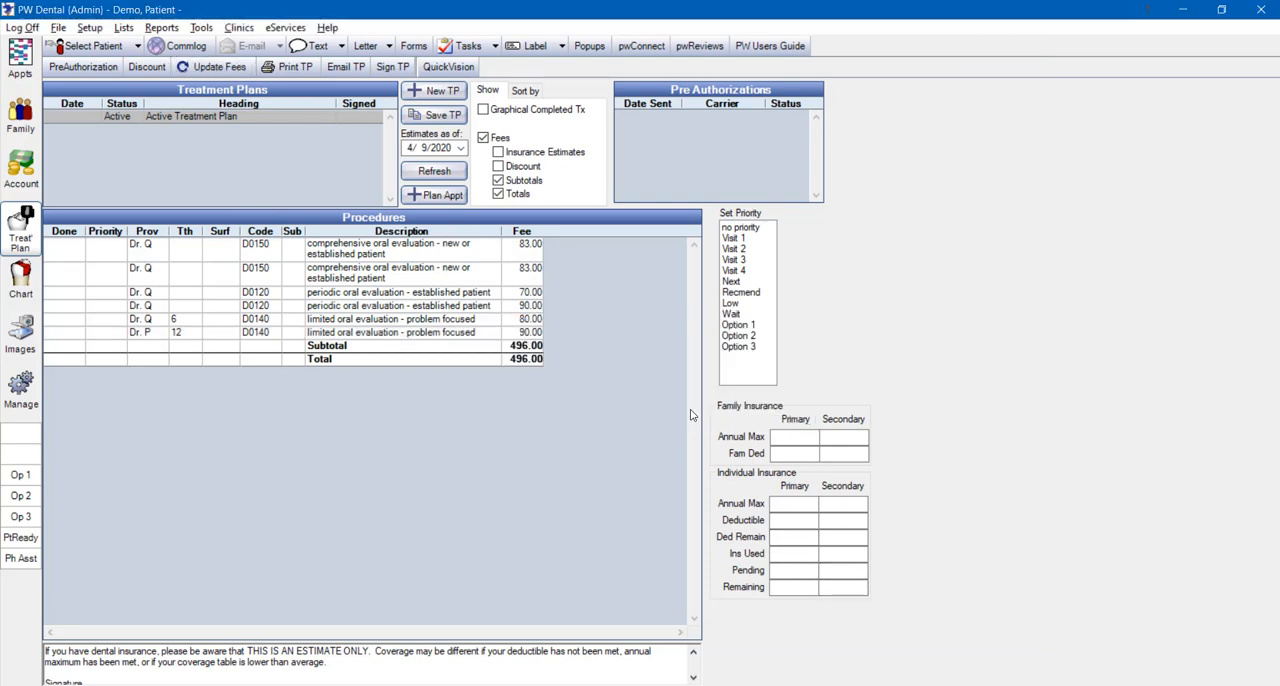
pyautogui.click(478, 336)
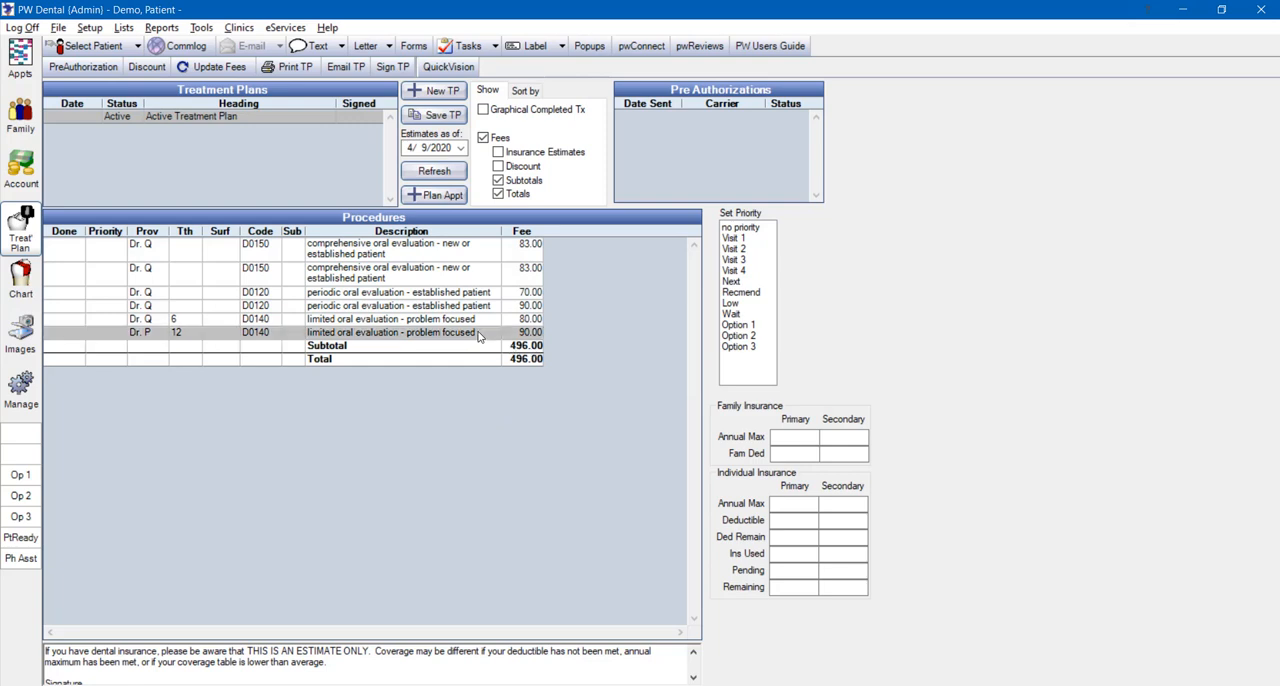
# Set the first D0150 comprehensive oral evaluation in the treatment plan to Clinic A with Dr. Q as provider
pyautogui.doubleClick(452, 253)
pyautogui.click(438, 236)
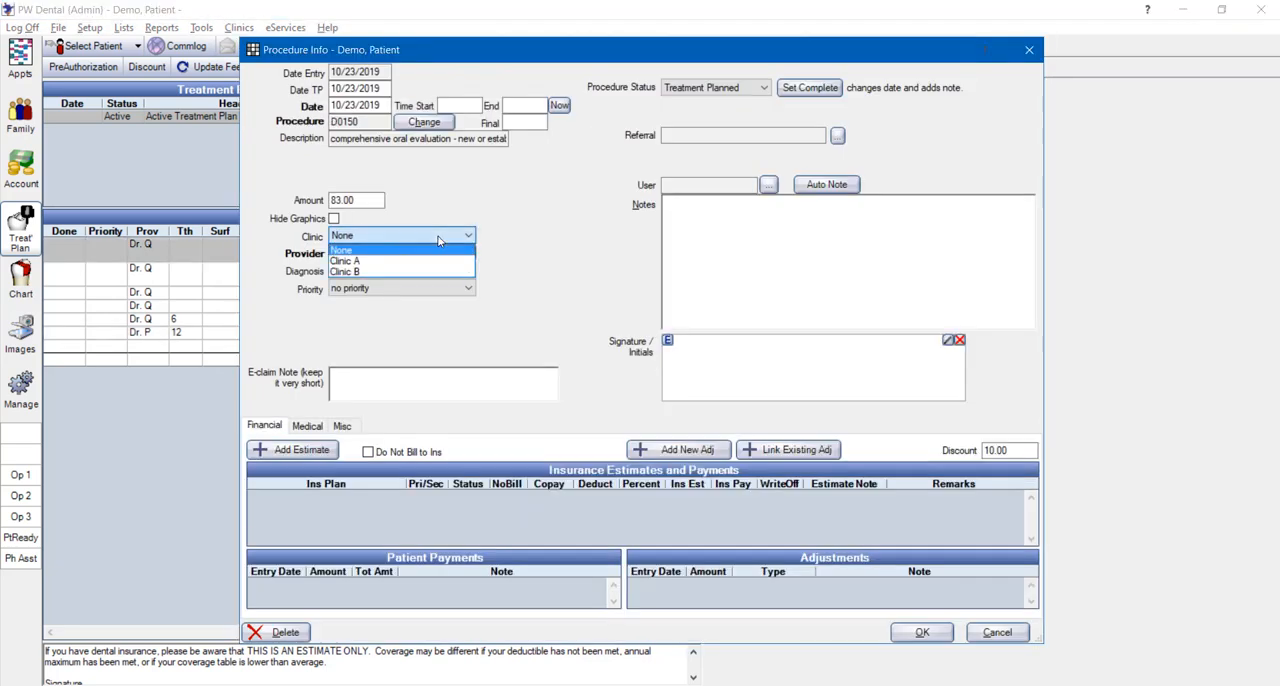
pyautogui.click(350, 261)
pyautogui.click(352, 253)
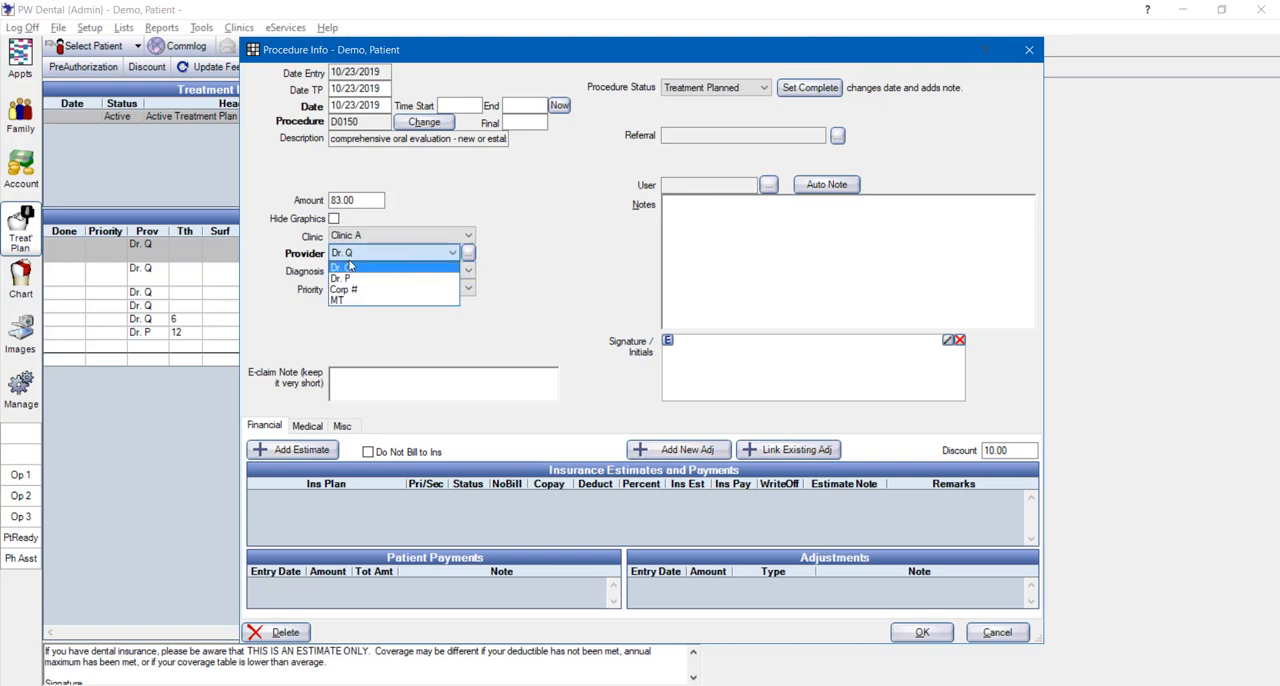
pyautogui.click(346, 268)
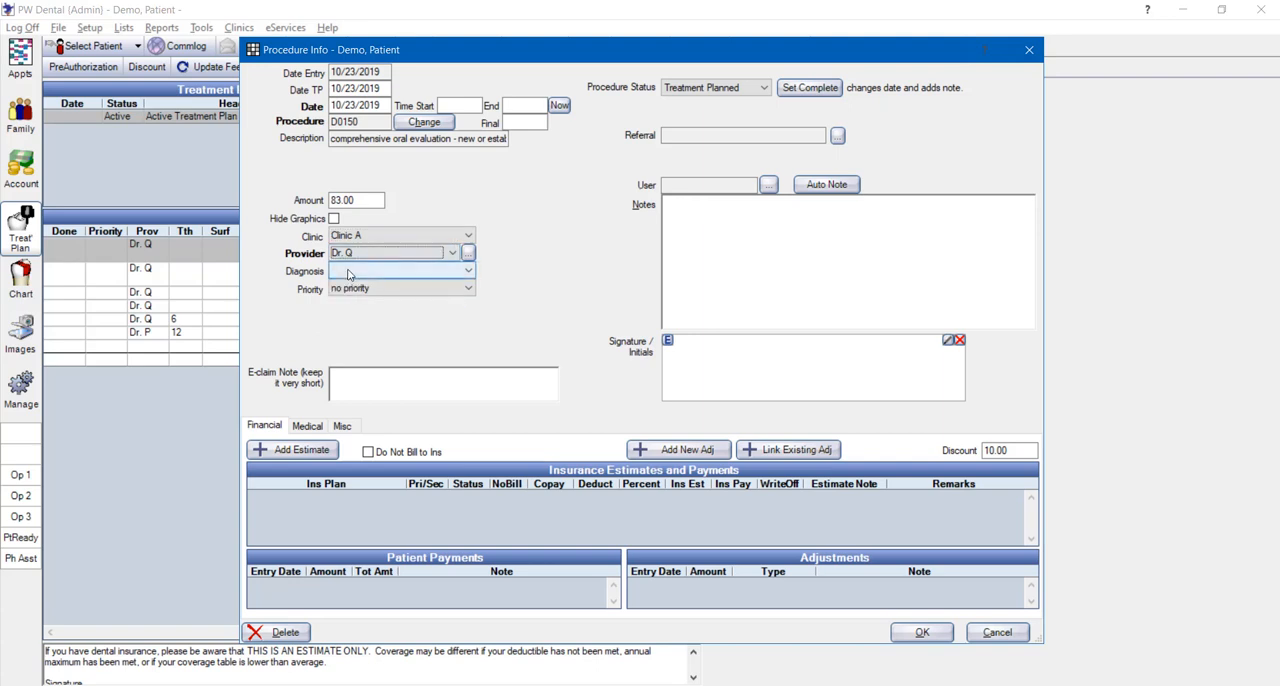
pyautogui.click(915, 636)
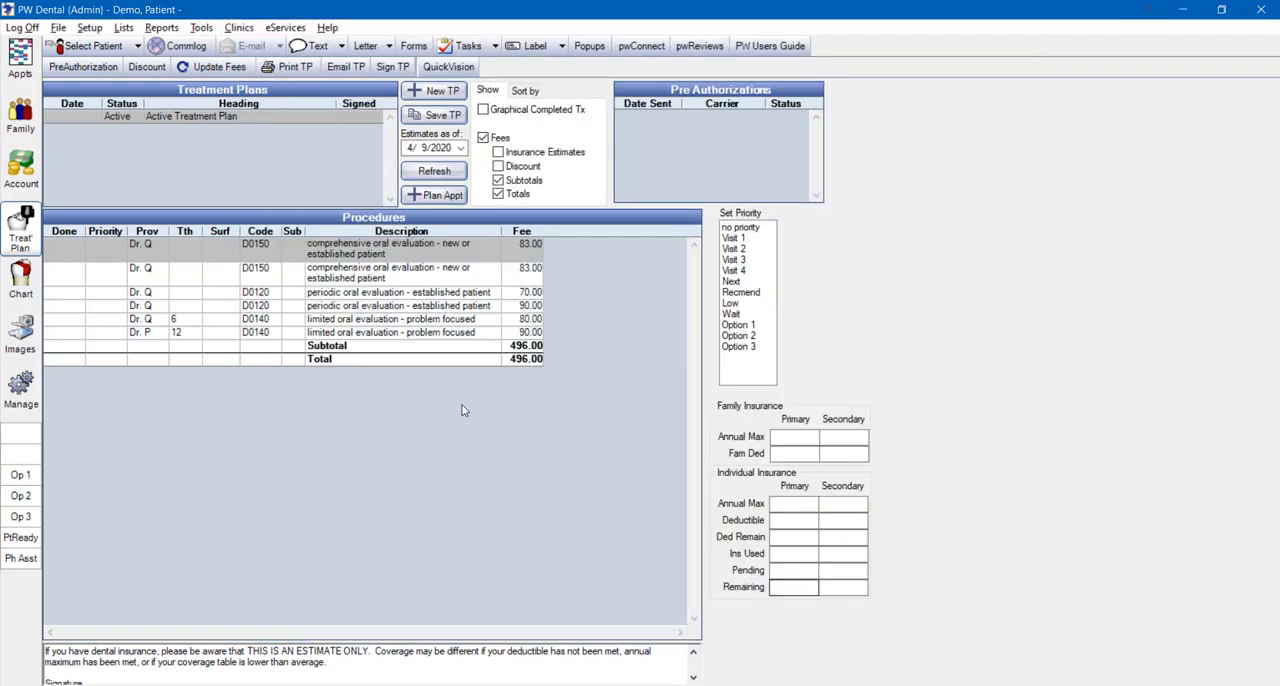
# Set the second D0150 comprehensive oral evaluation to Clinic B with provider Dr. P, and update all treatment plan fees to the patient's current fees
pyautogui.doubleClick(432, 270)
pyautogui.click(400, 236)
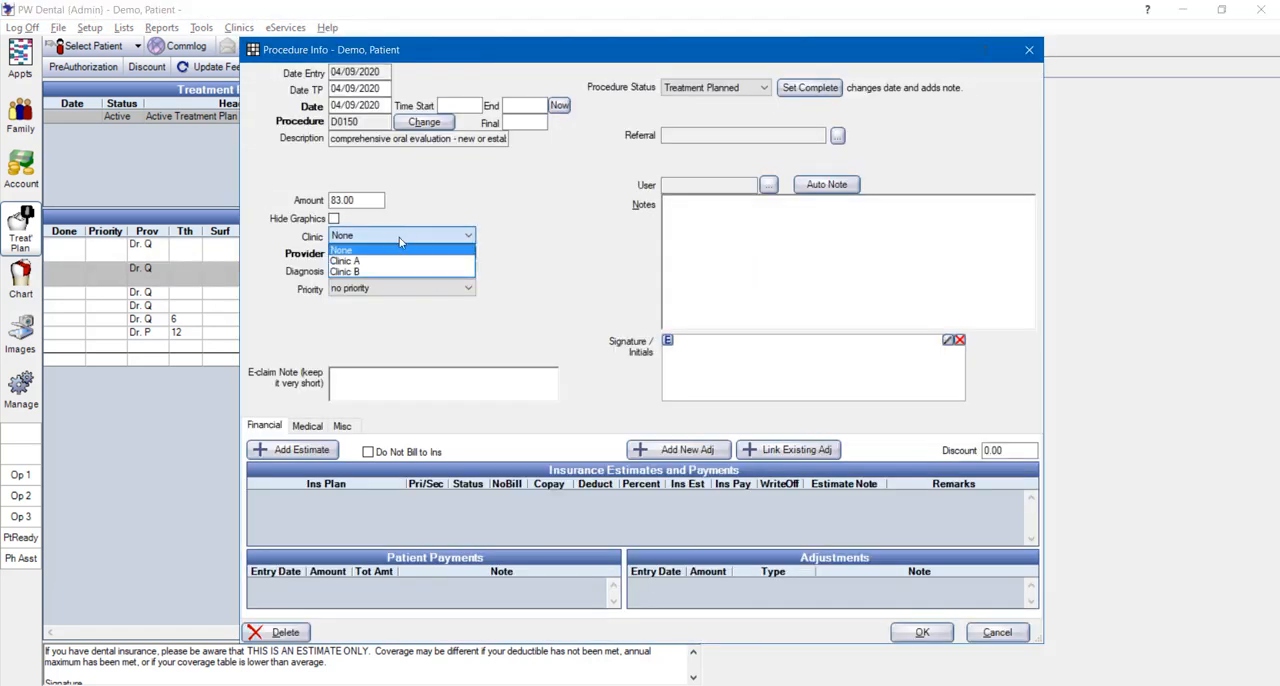
pyautogui.click(355, 272)
pyautogui.click(368, 253)
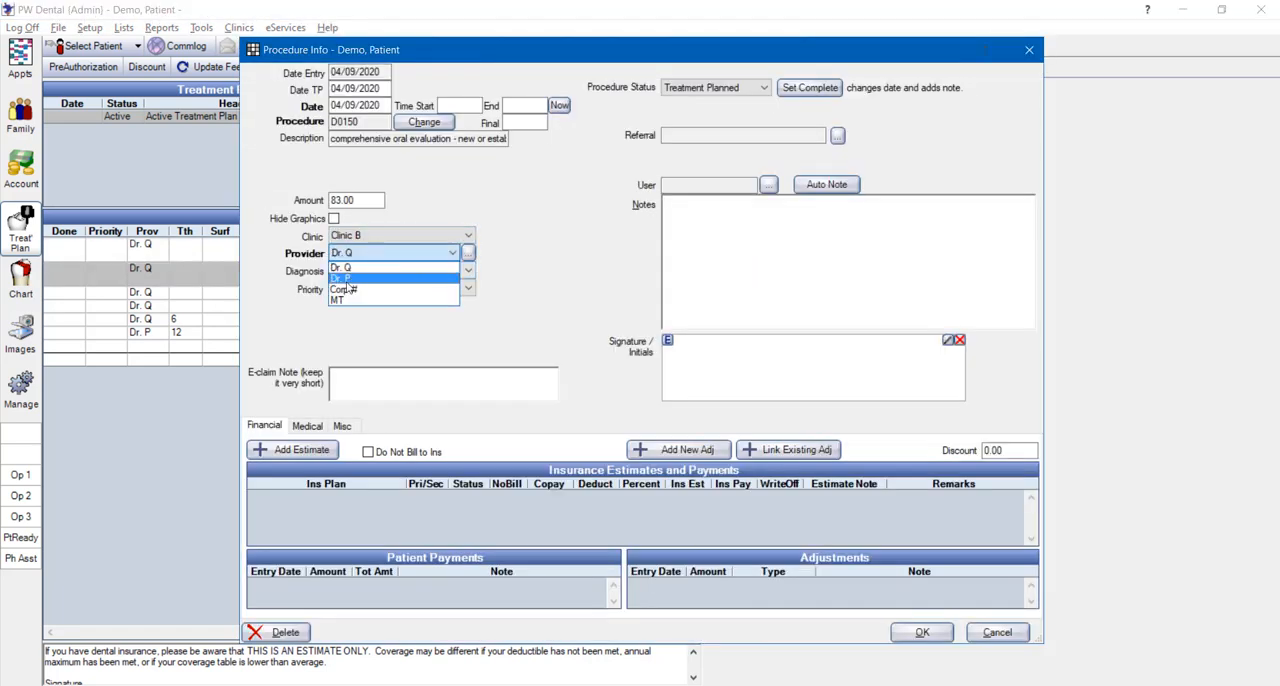
pyautogui.click(345, 278)
pyautogui.click(921, 632)
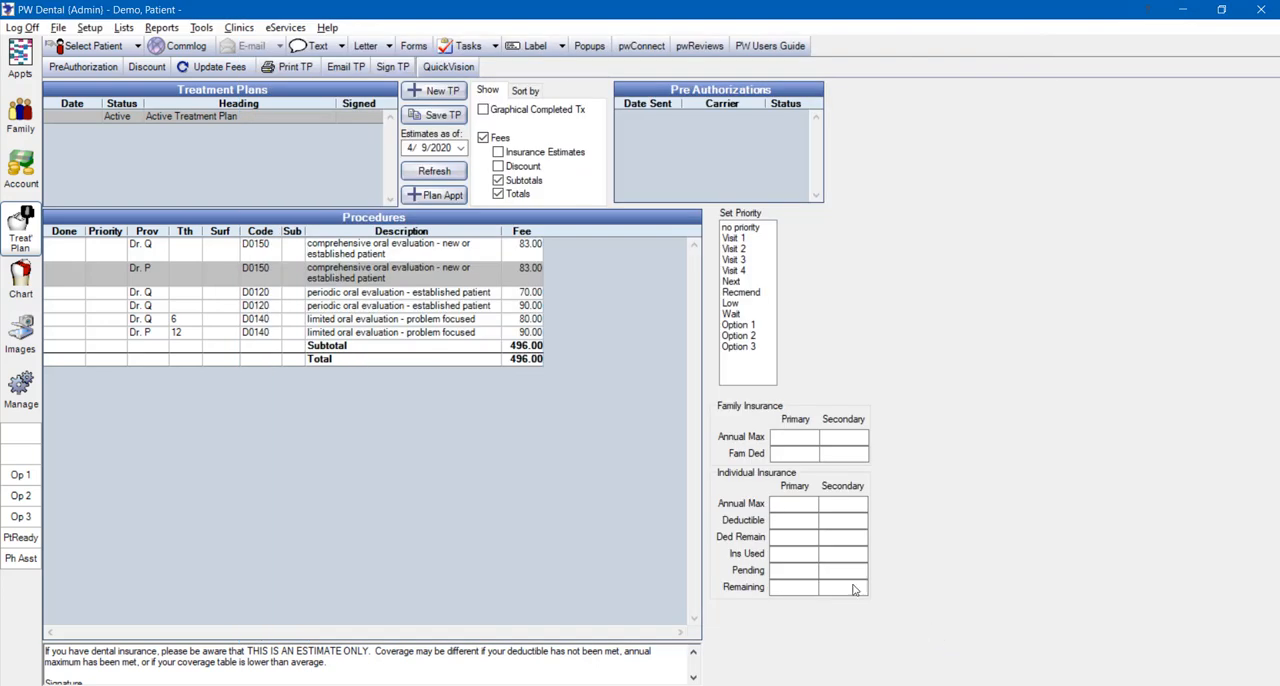
pyautogui.click(220, 67)
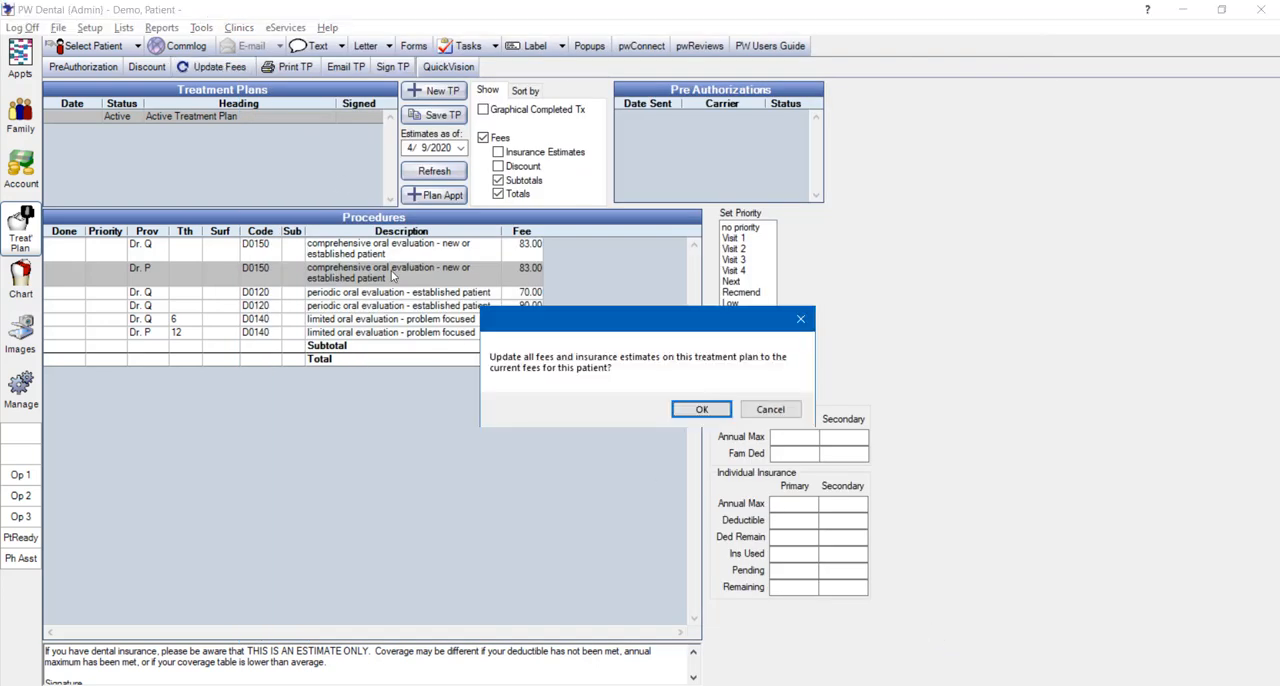
pyautogui.click(686, 418)
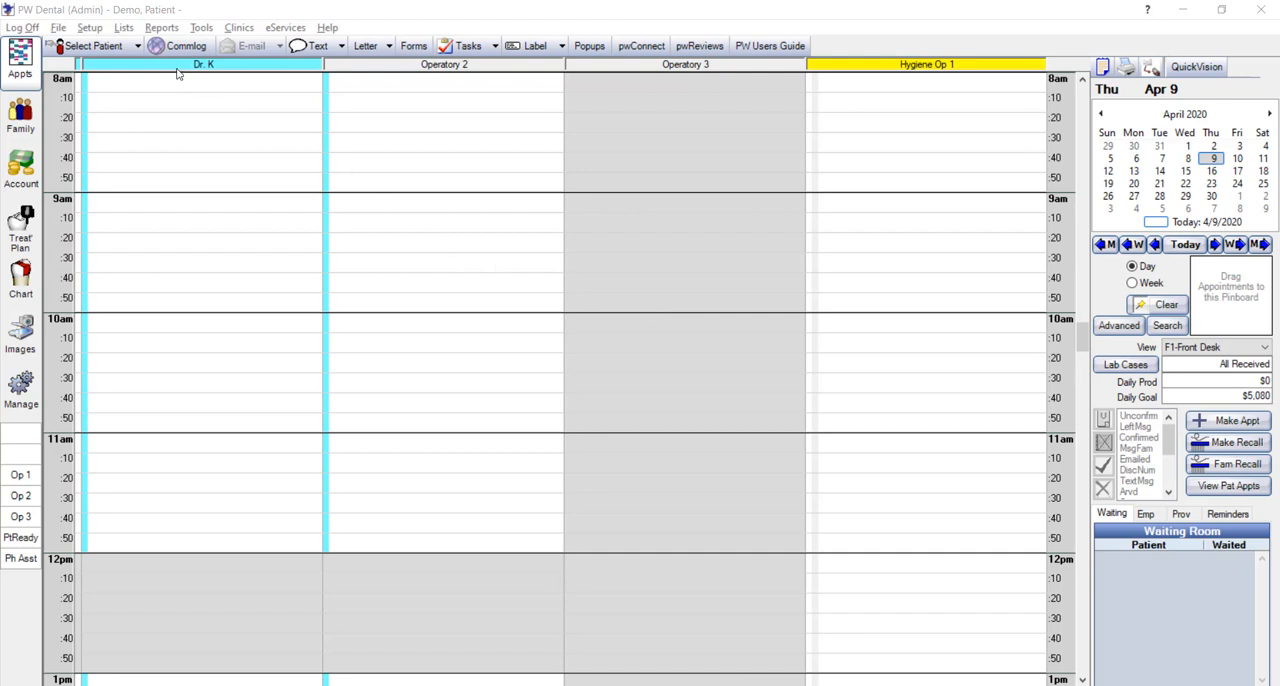
# Run the Procedure Codes - Fee Schedules report for Standard/UCR with default clinic and provider, ordered by code and showing blank fees
pyautogui.click(161, 27)
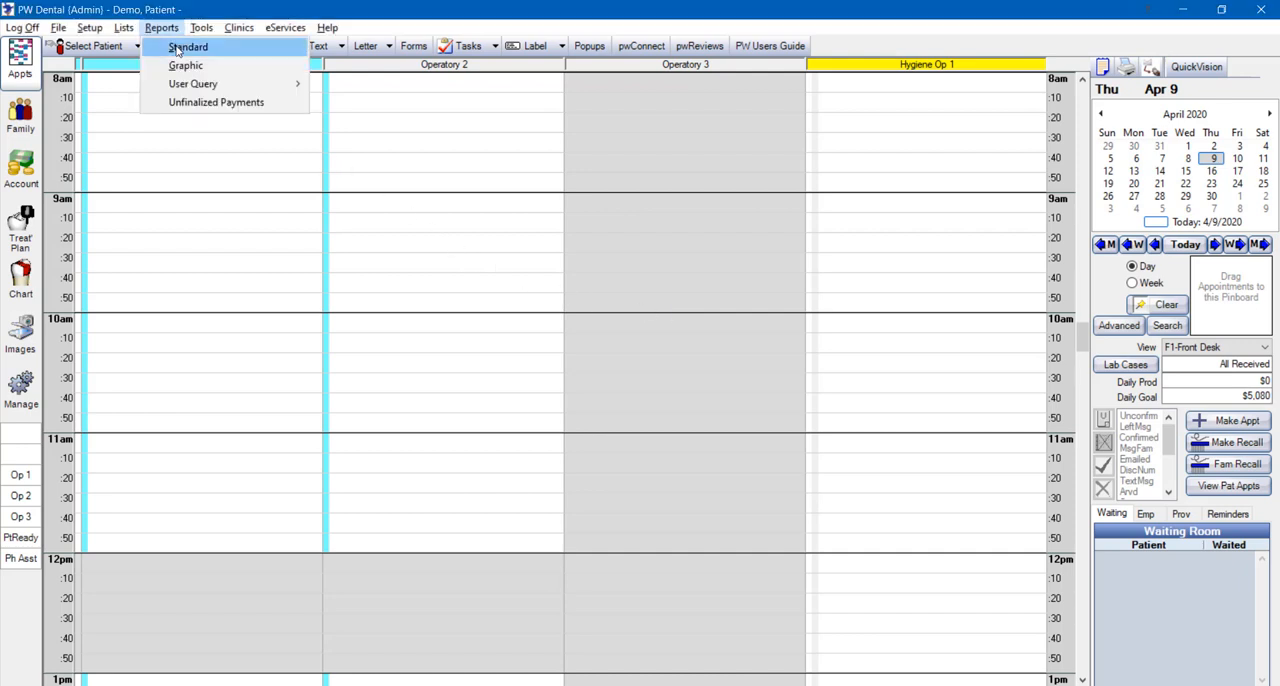
pyautogui.click(177, 48)
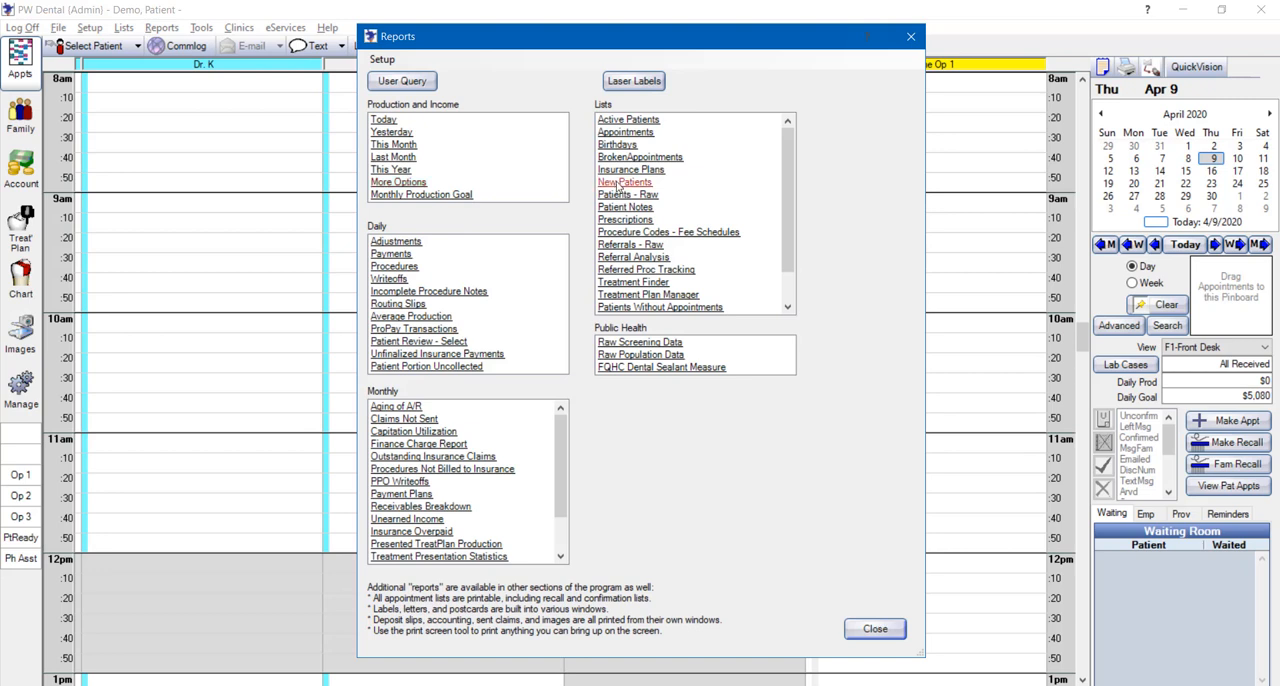
pyautogui.click(716, 232)
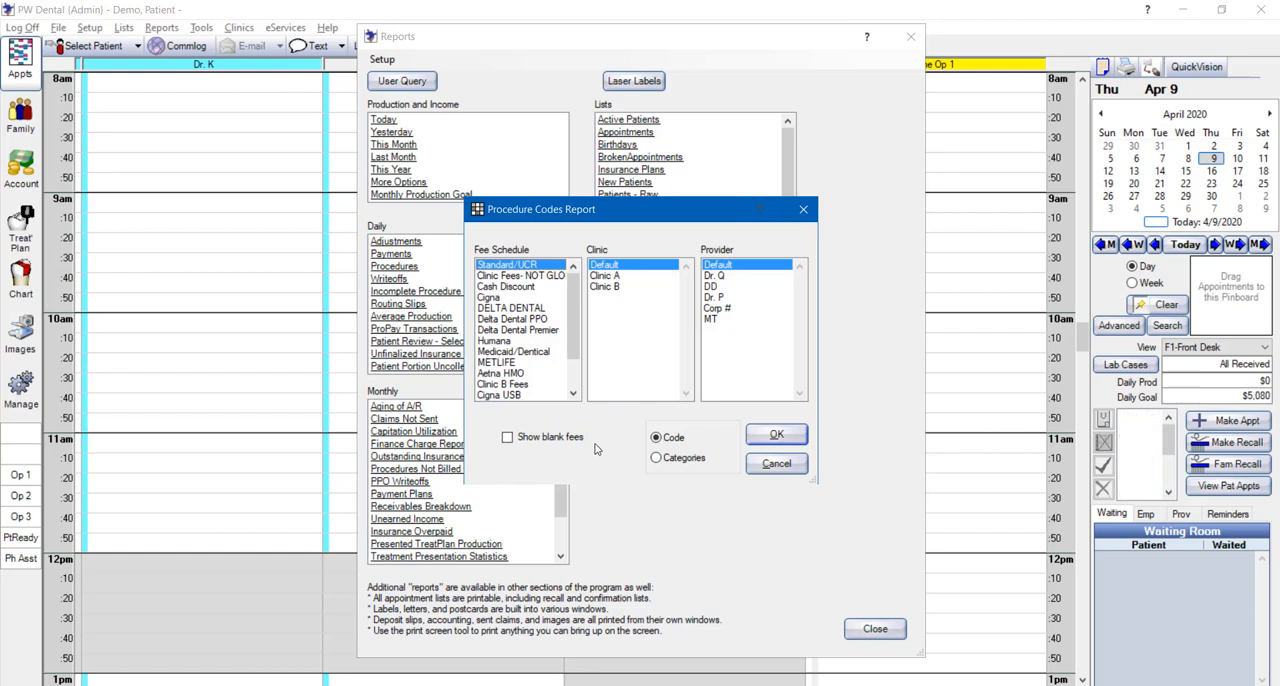
pyautogui.click(507, 441)
pyautogui.click(770, 436)
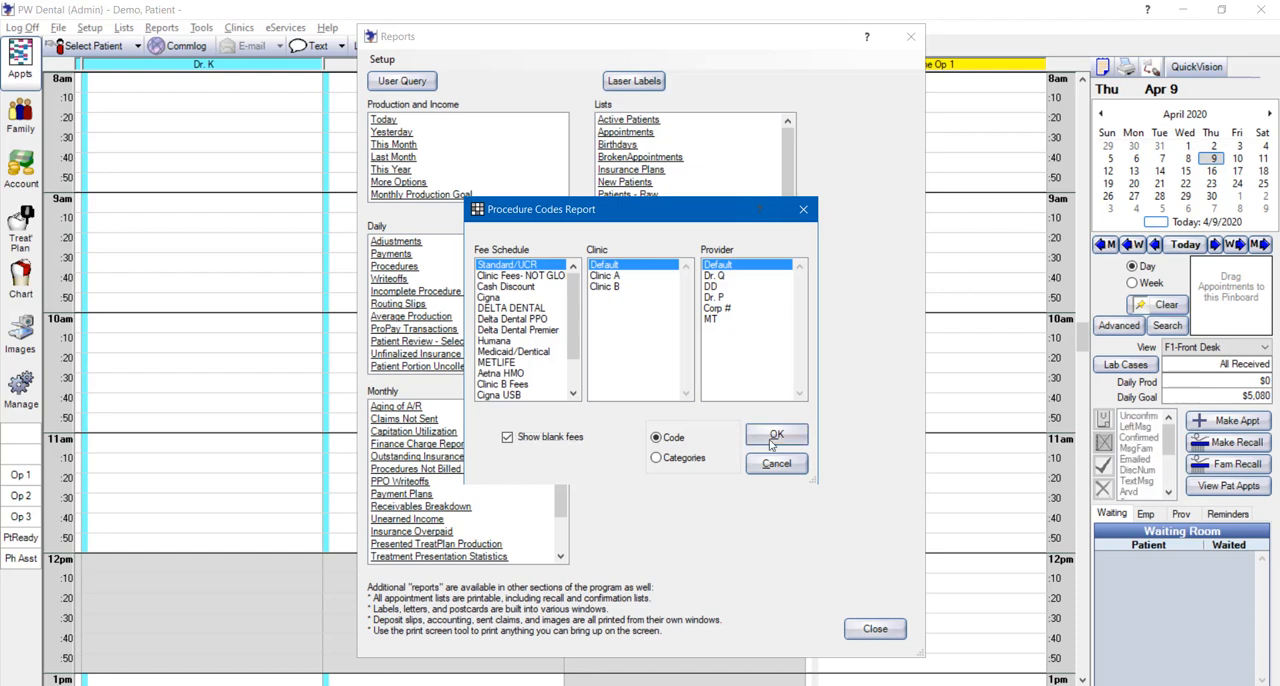